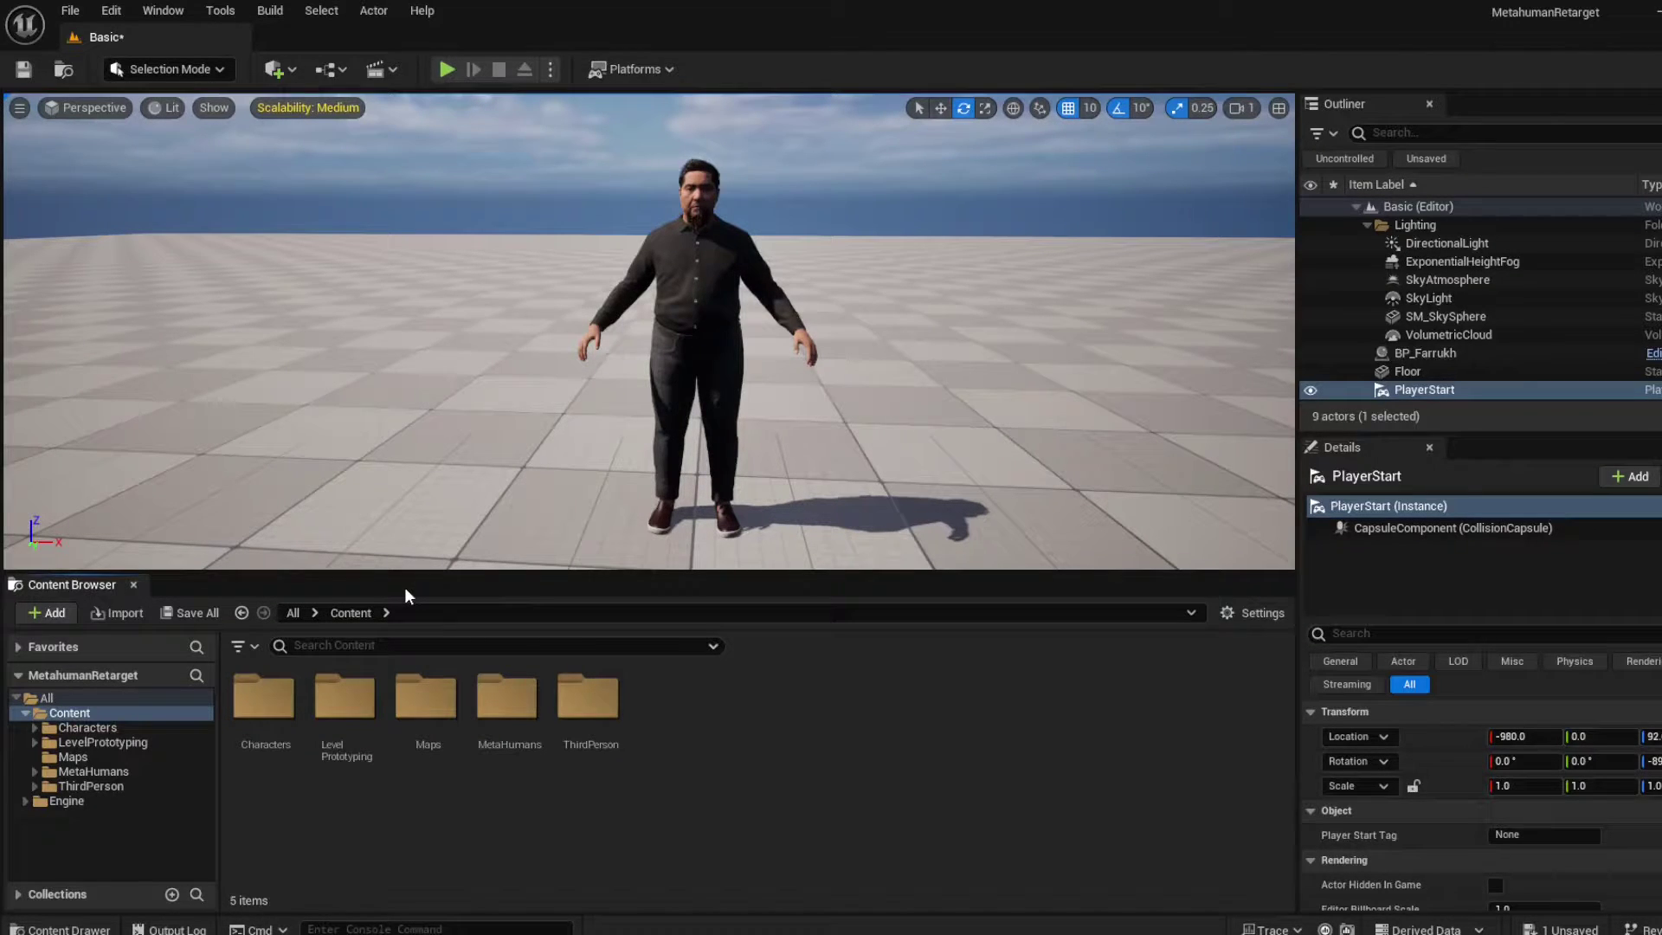
Step: Browse the ThirdPerson folder, then open and cancel the Add Feature or Content Pack dialog
right_drag(404, 519, 404, 520)
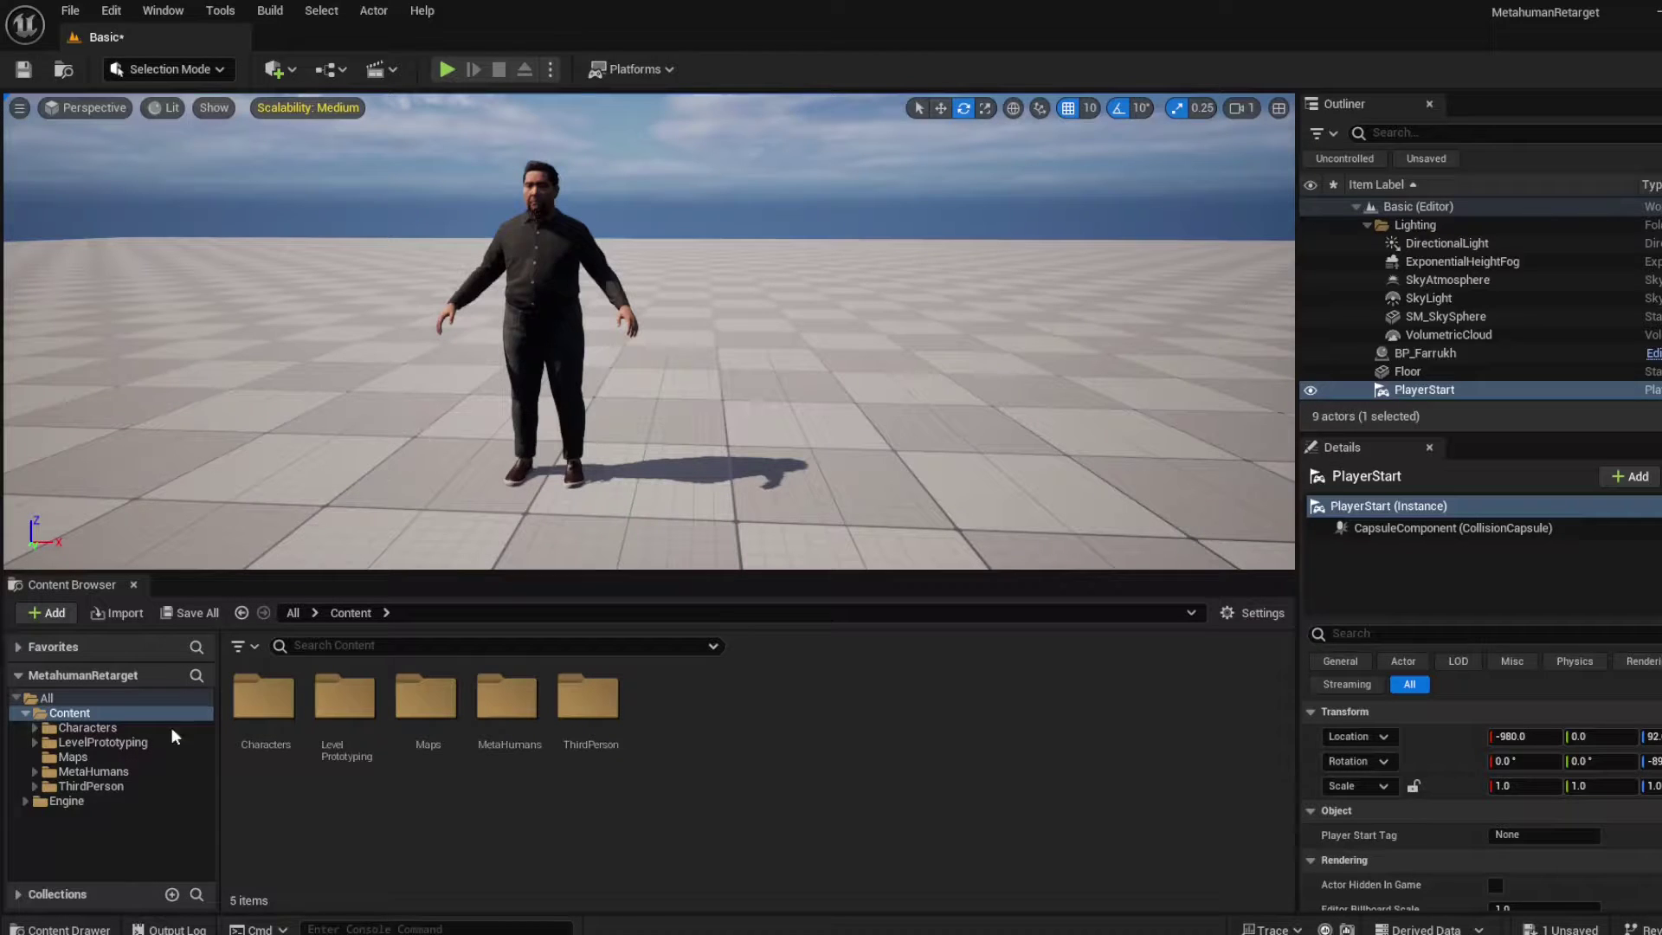
click(95, 786)
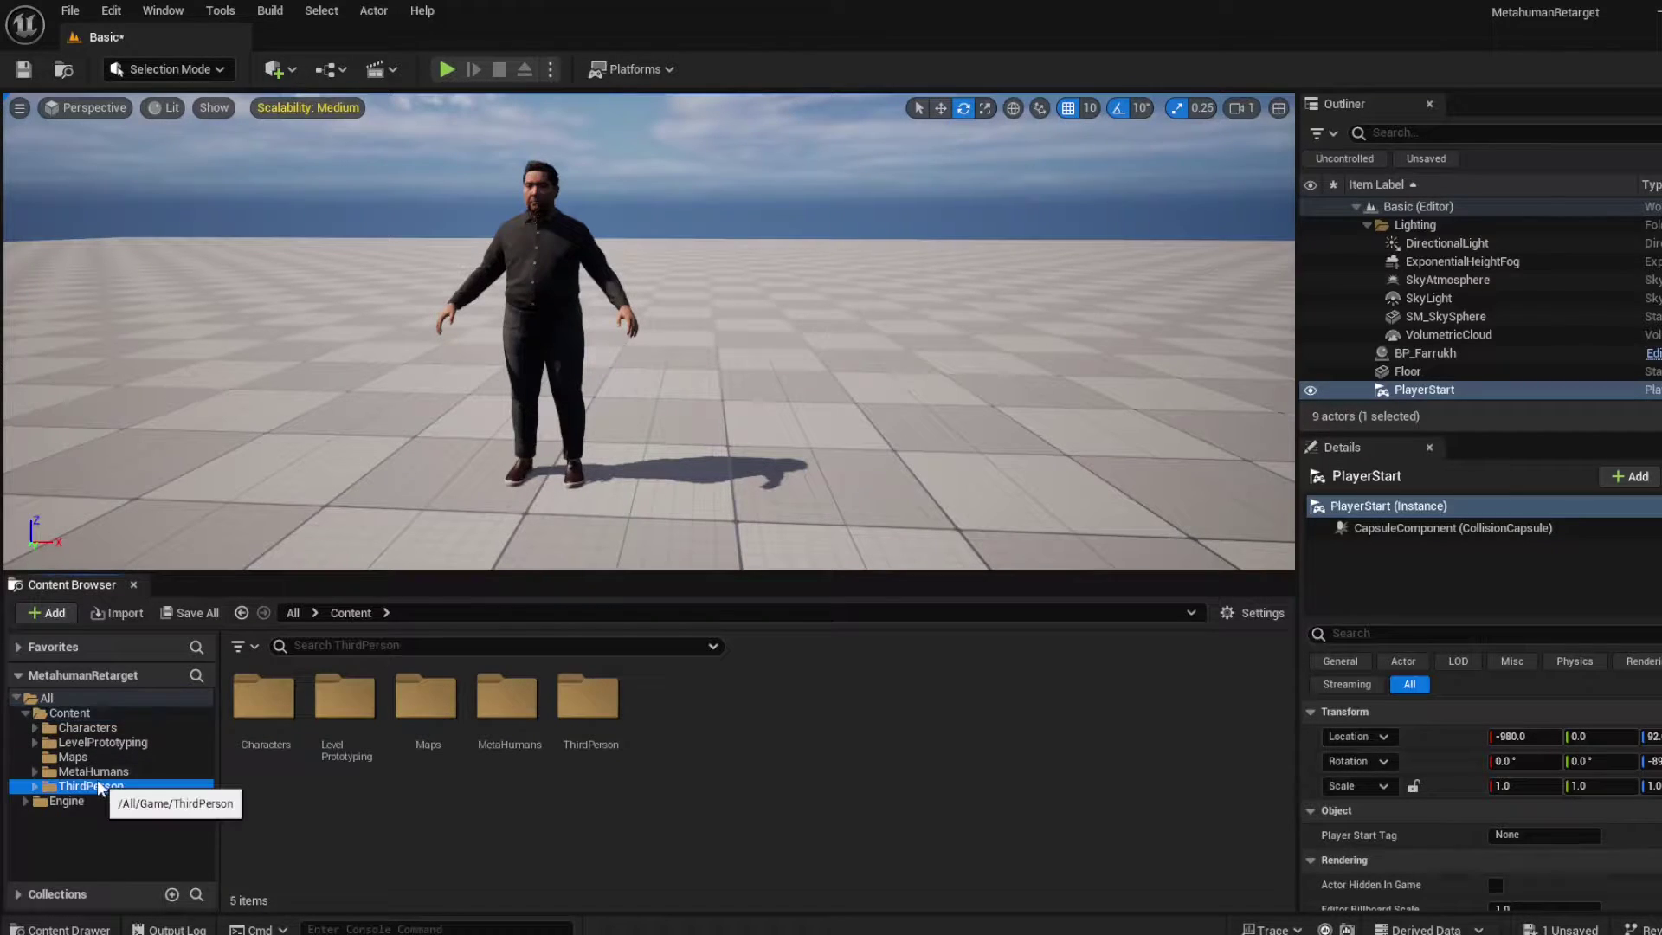
click(50, 614)
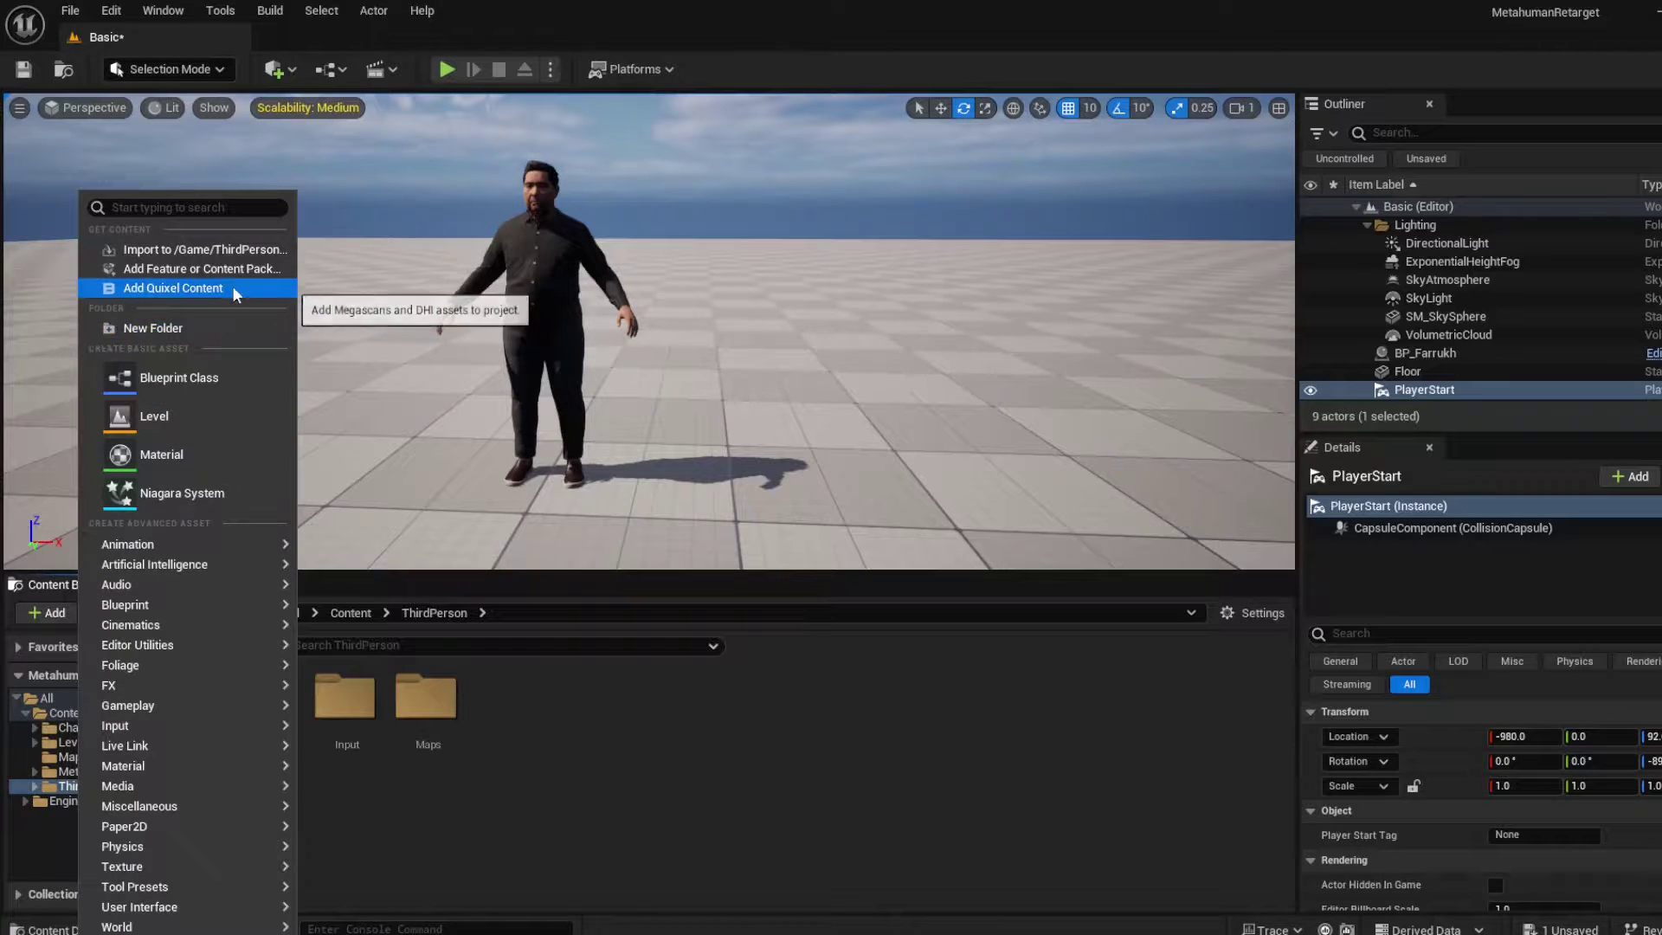
click(214, 270)
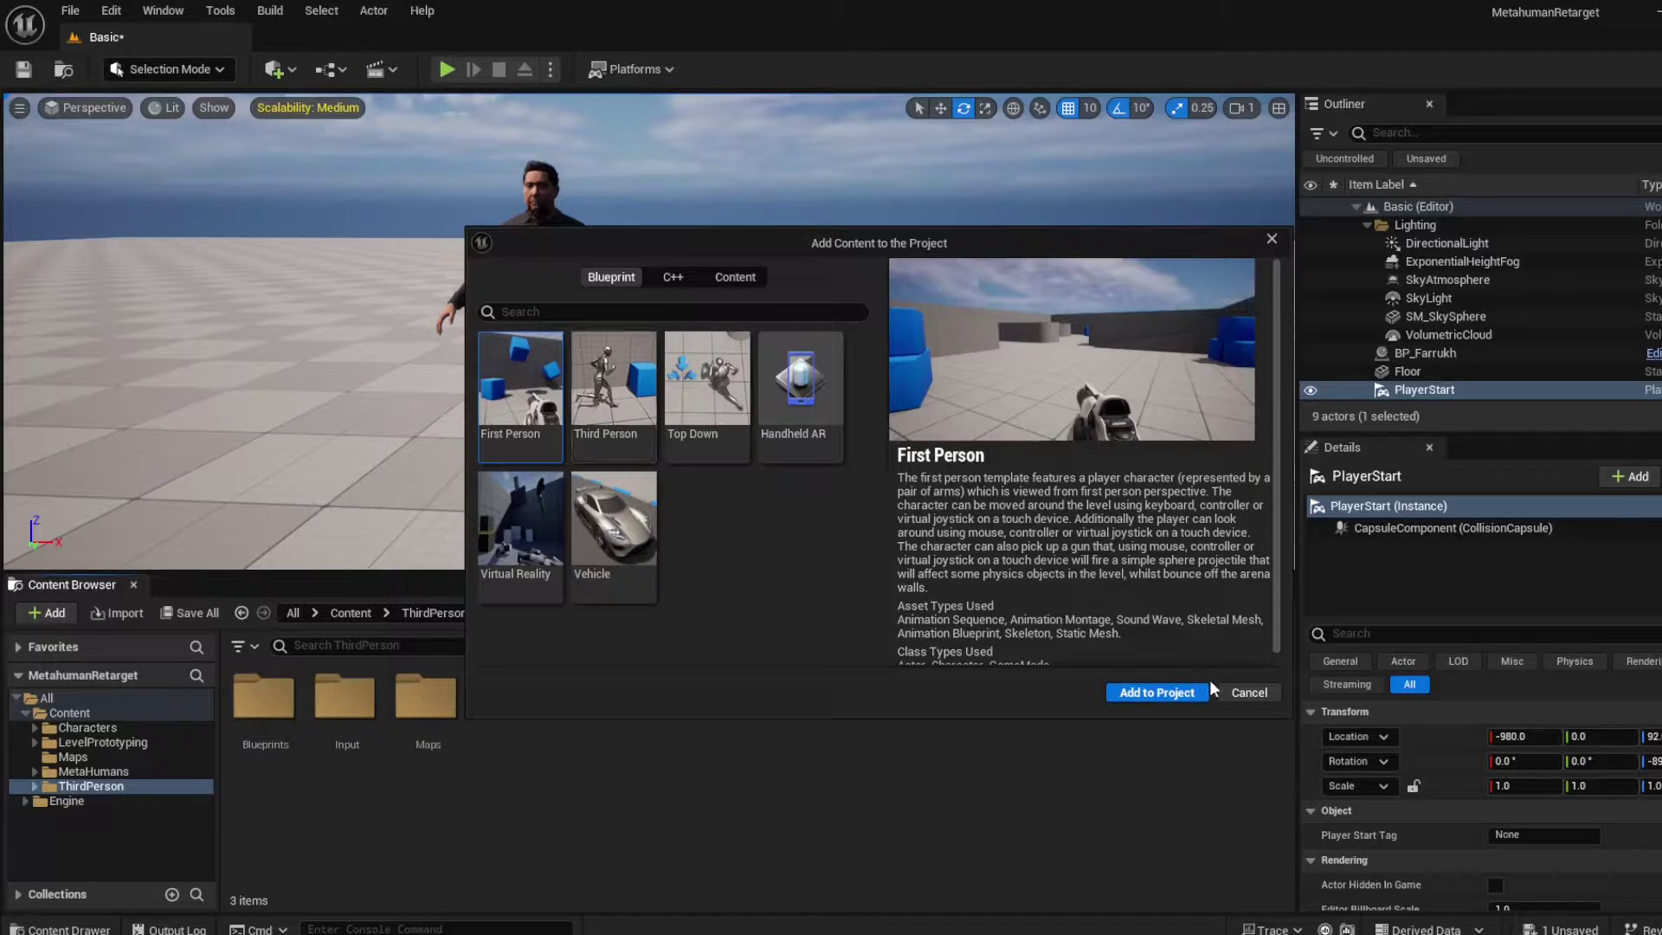
click(1244, 703)
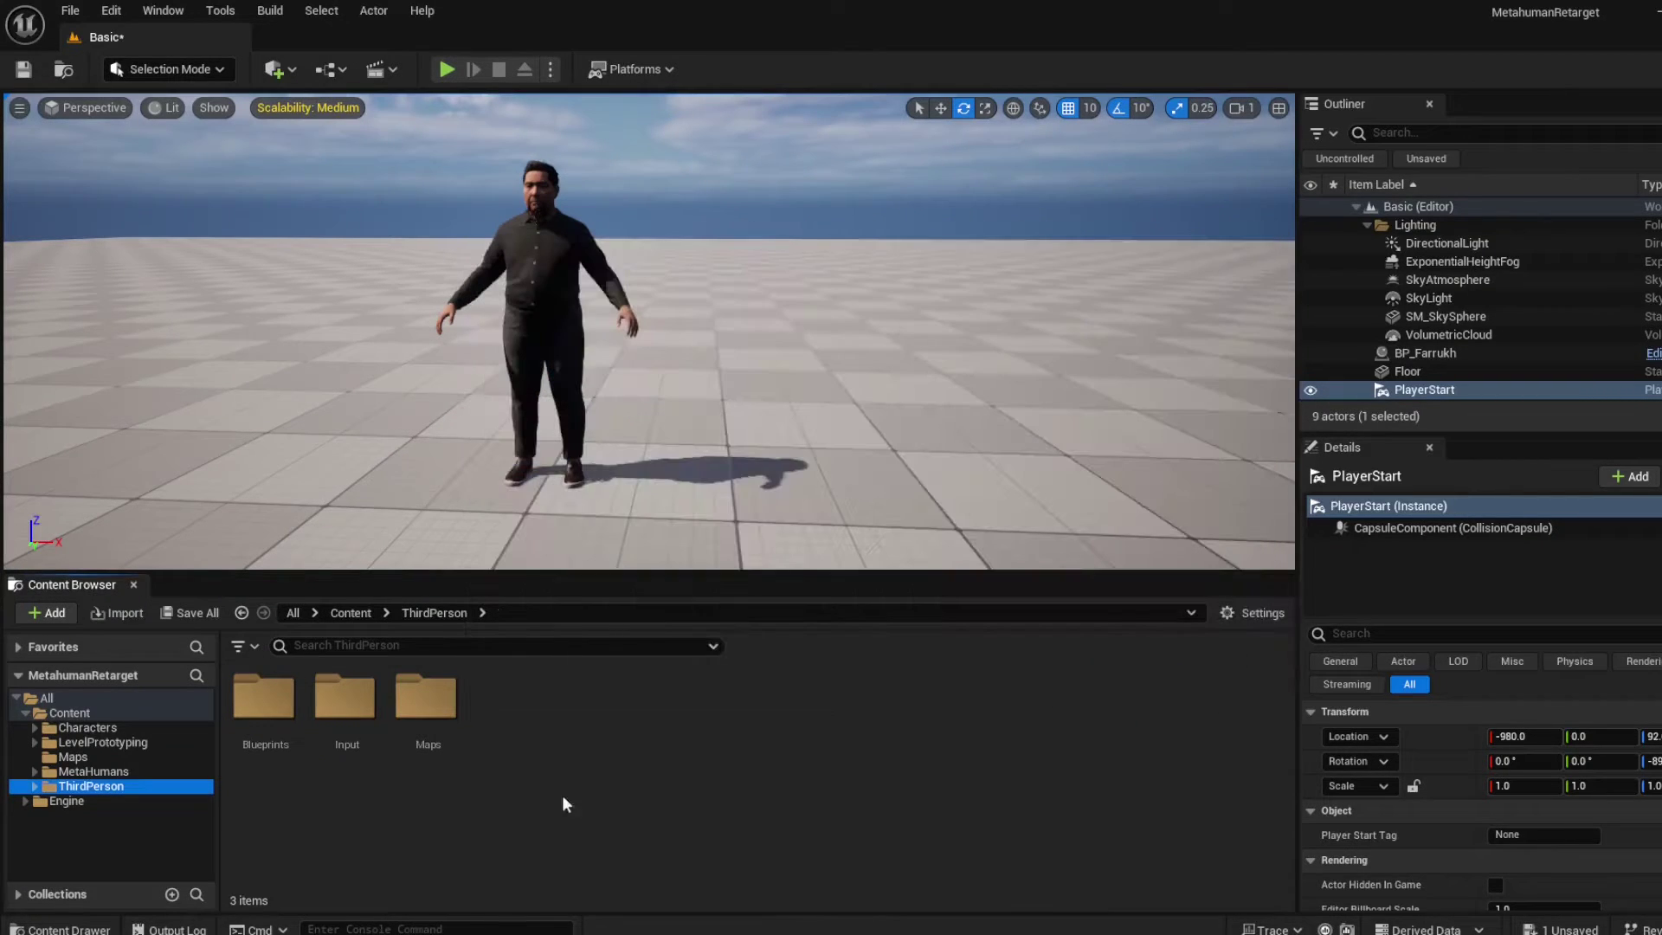
Step: Drill down through Characters, Mannequins and Animations into the Manny folder
click(87, 728)
double_click(94, 732)
click(346, 700)
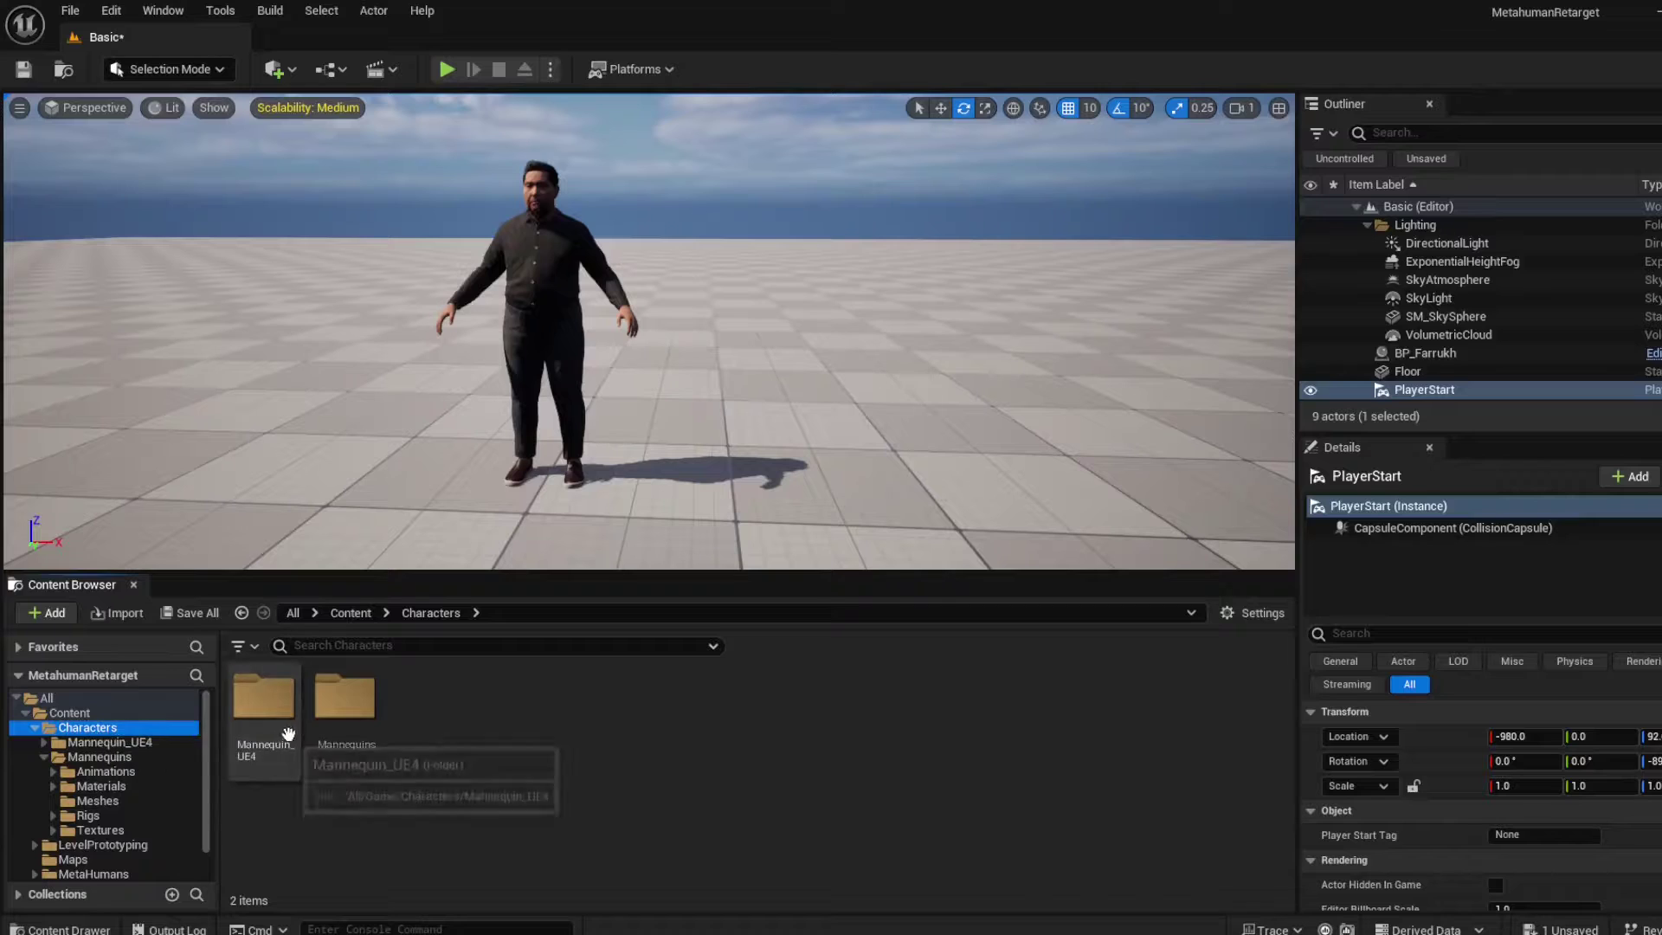
double_click(354, 701)
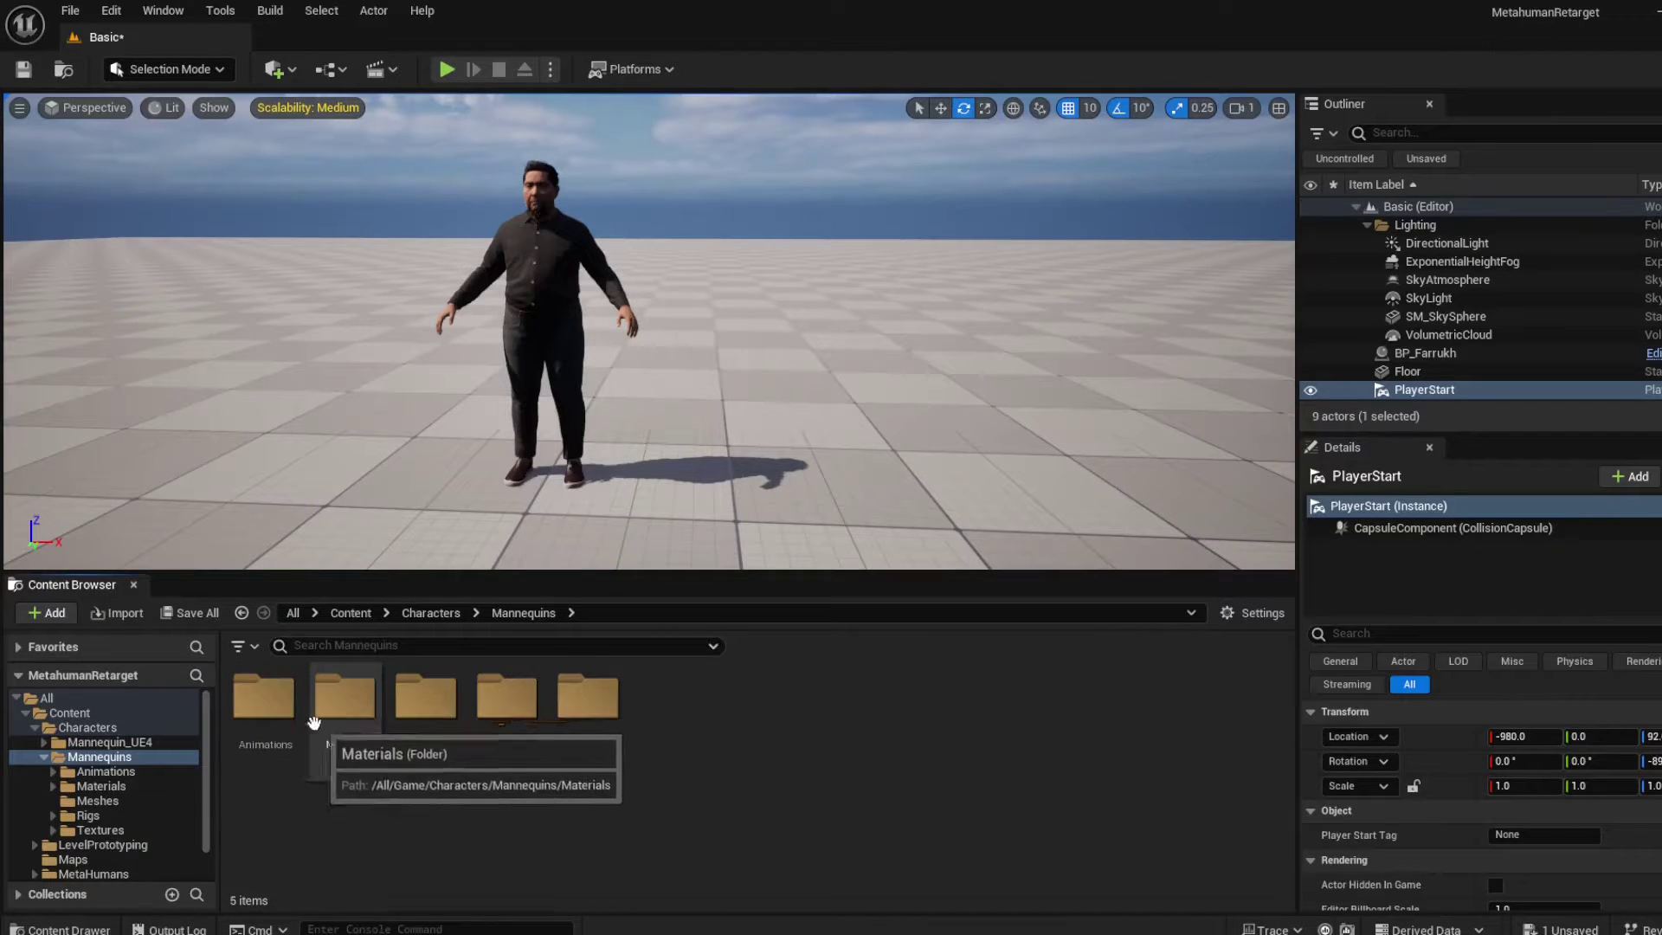
double_click(272, 703)
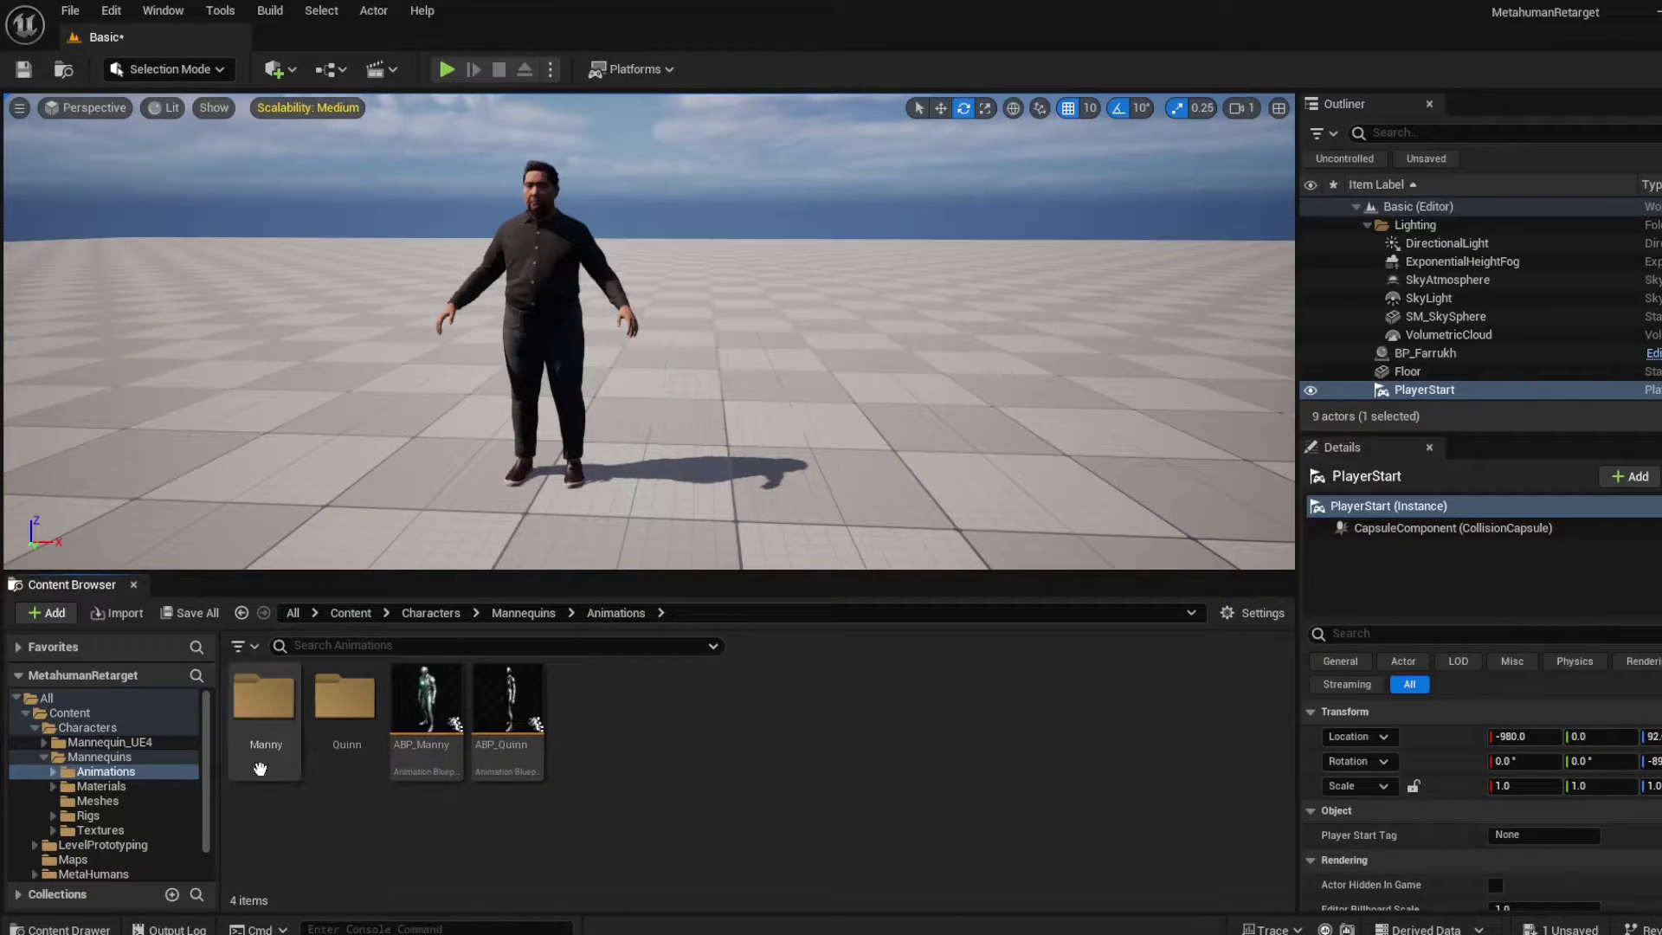
double_click(264, 705)
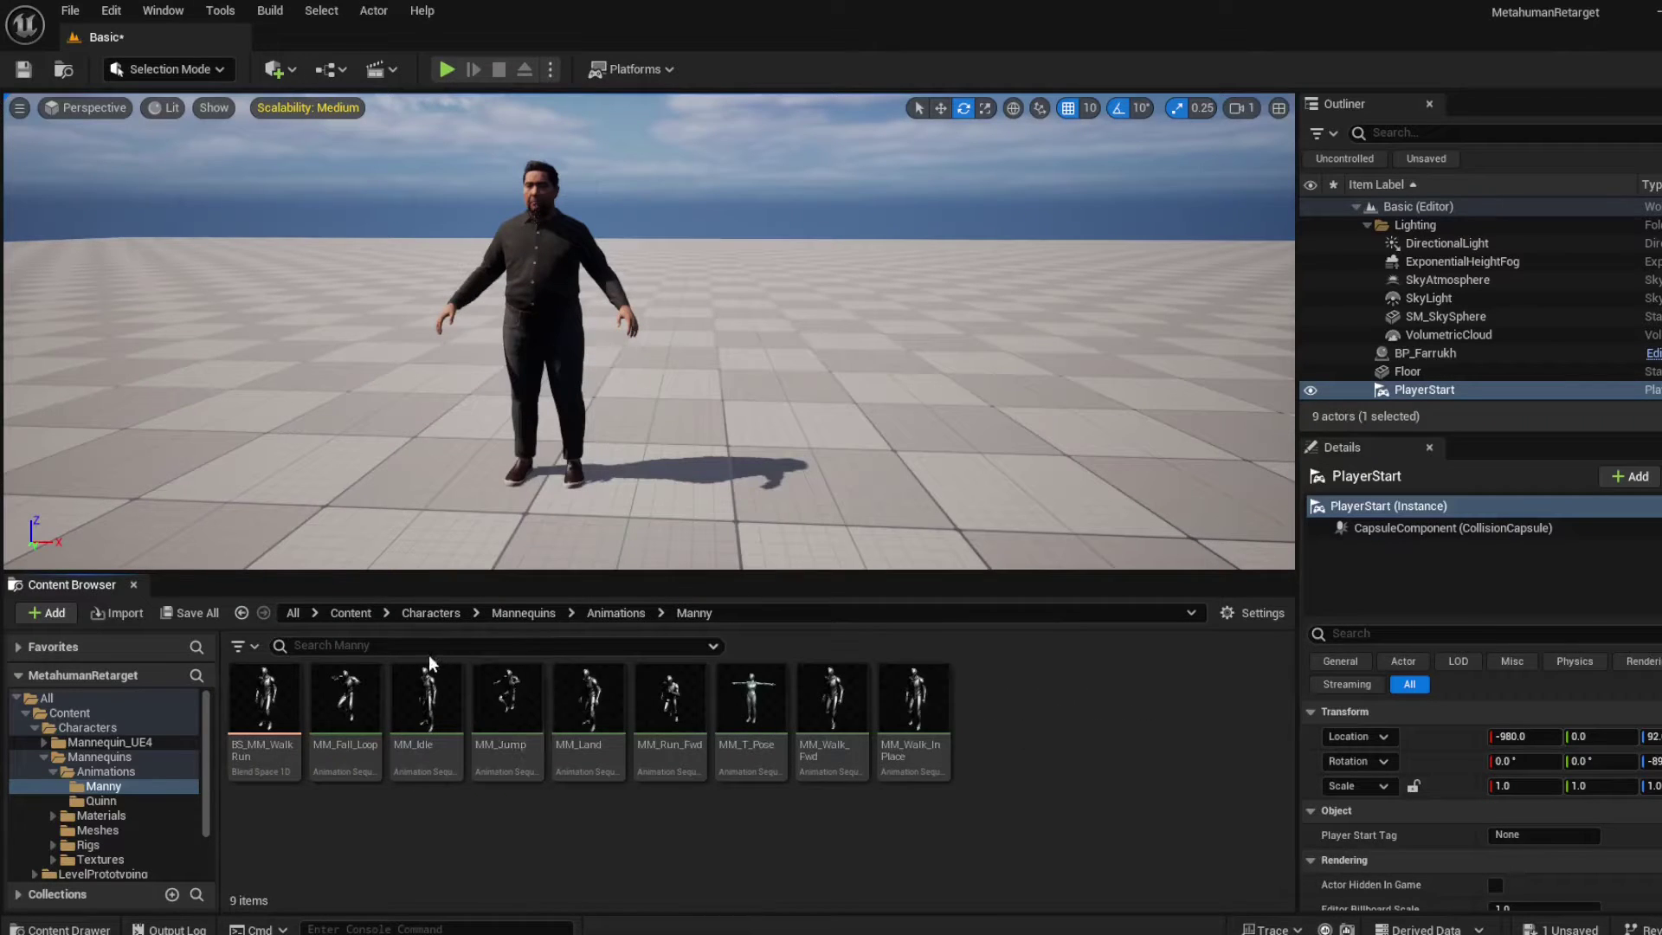
Step: Launch Retarget Animations from MM_Idle's context menu and nudge the window aside
click(421, 720)
right_click(428, 698)
mouse_move(433, 697)
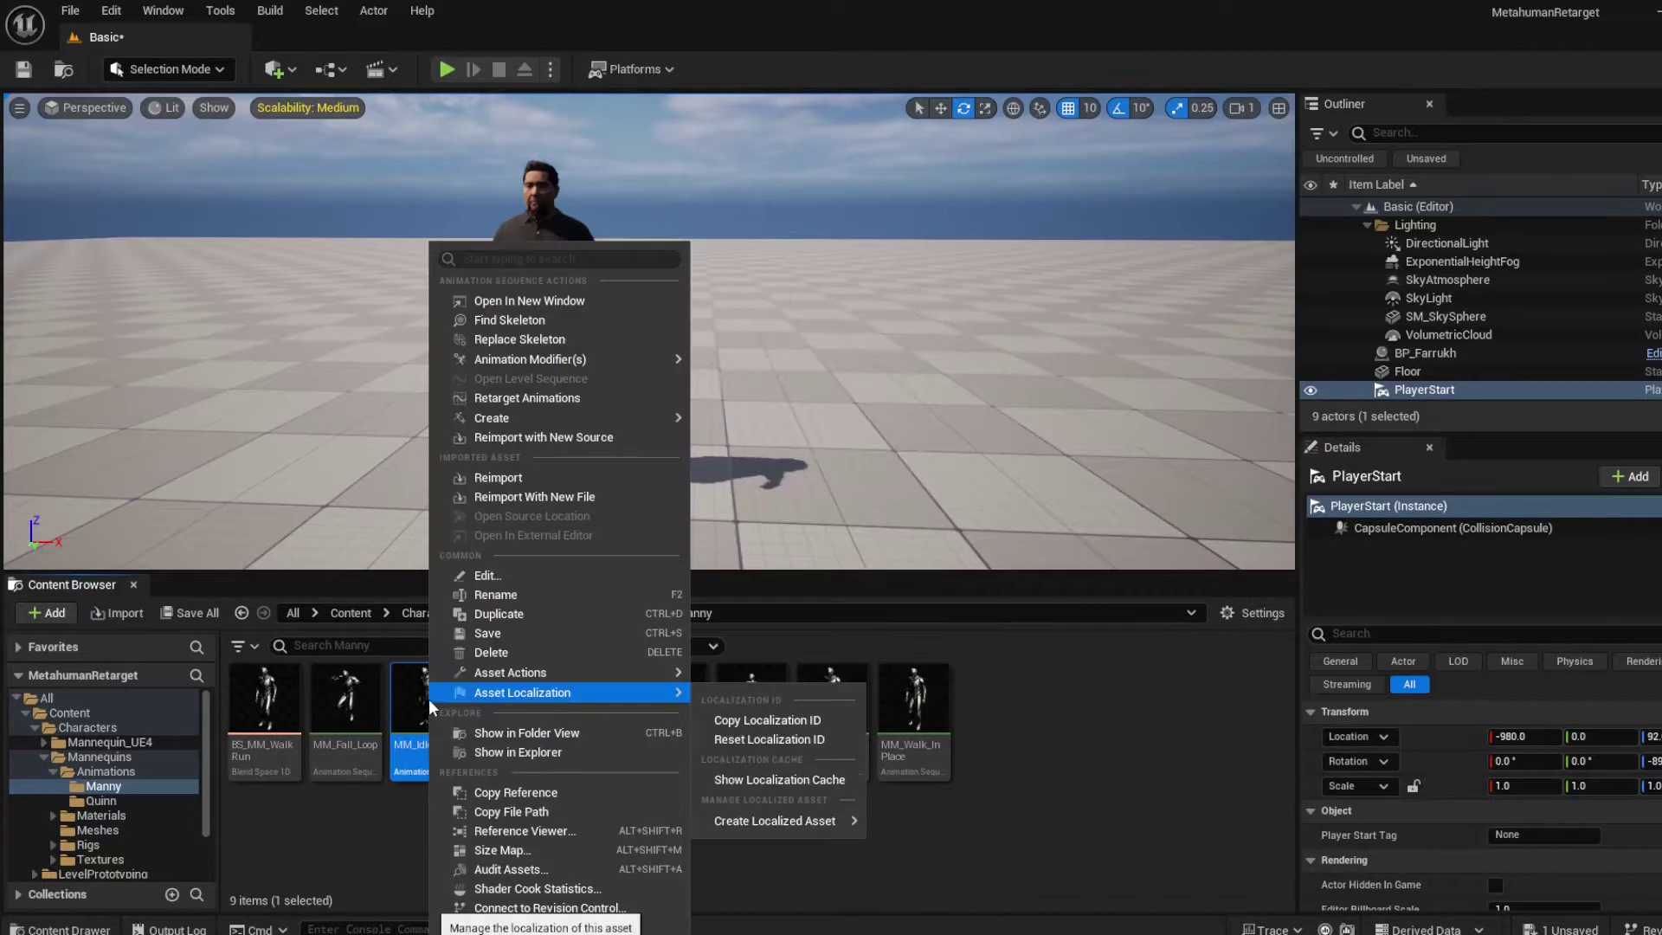
click(543, 400)
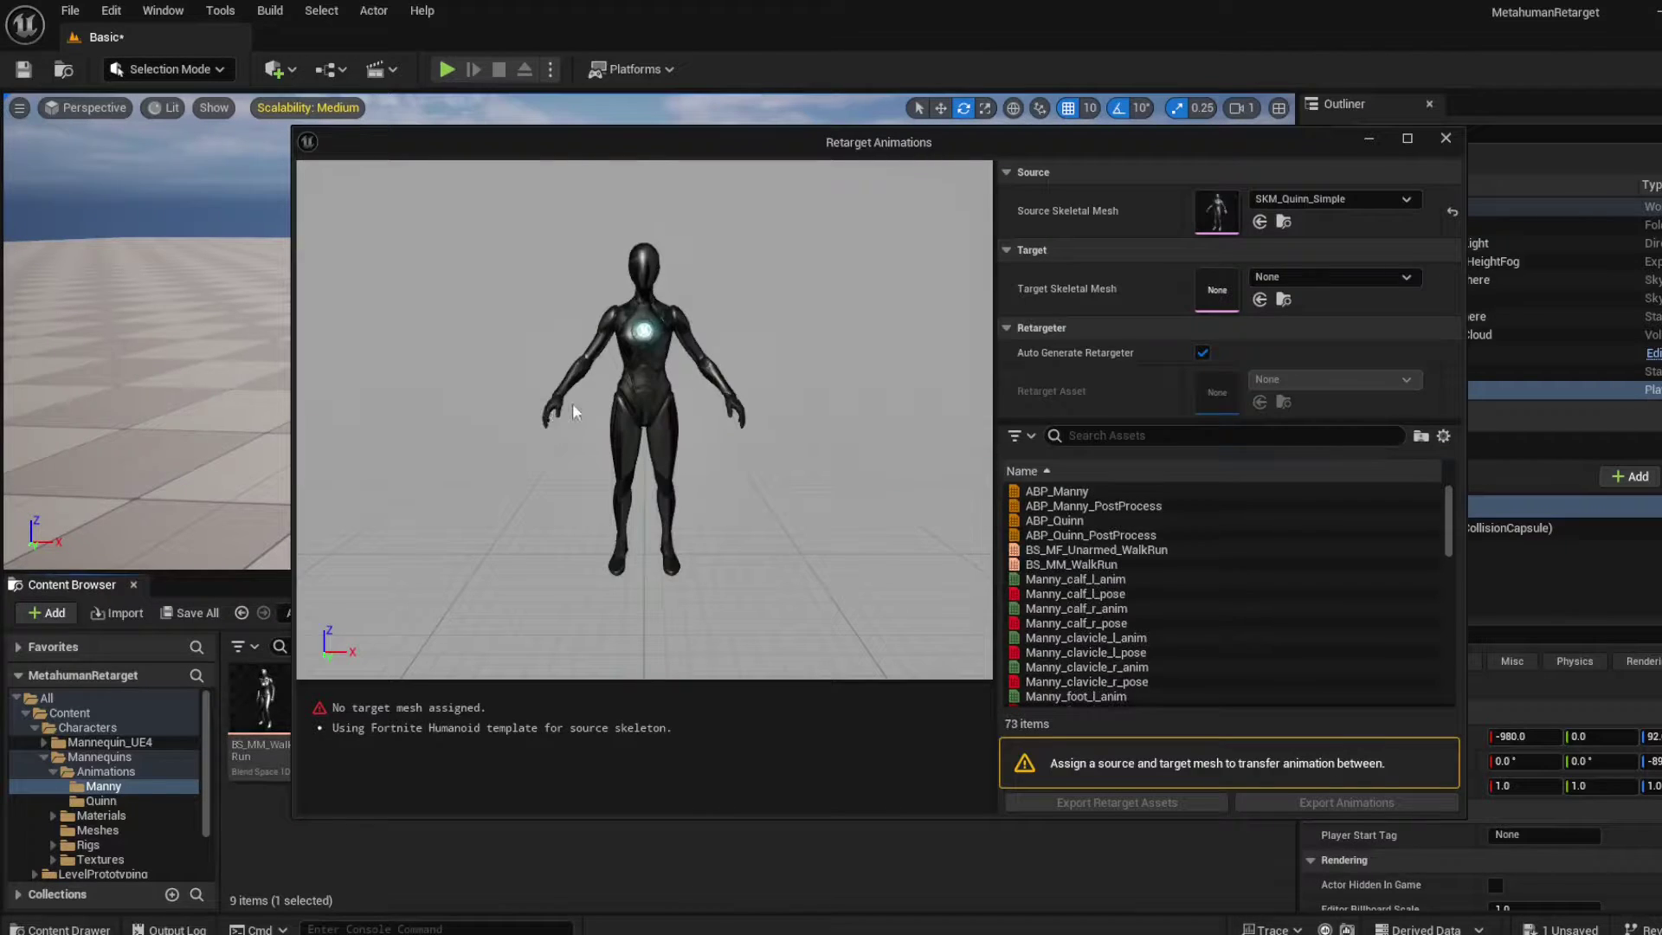
drag(813, 142, 778, 155)
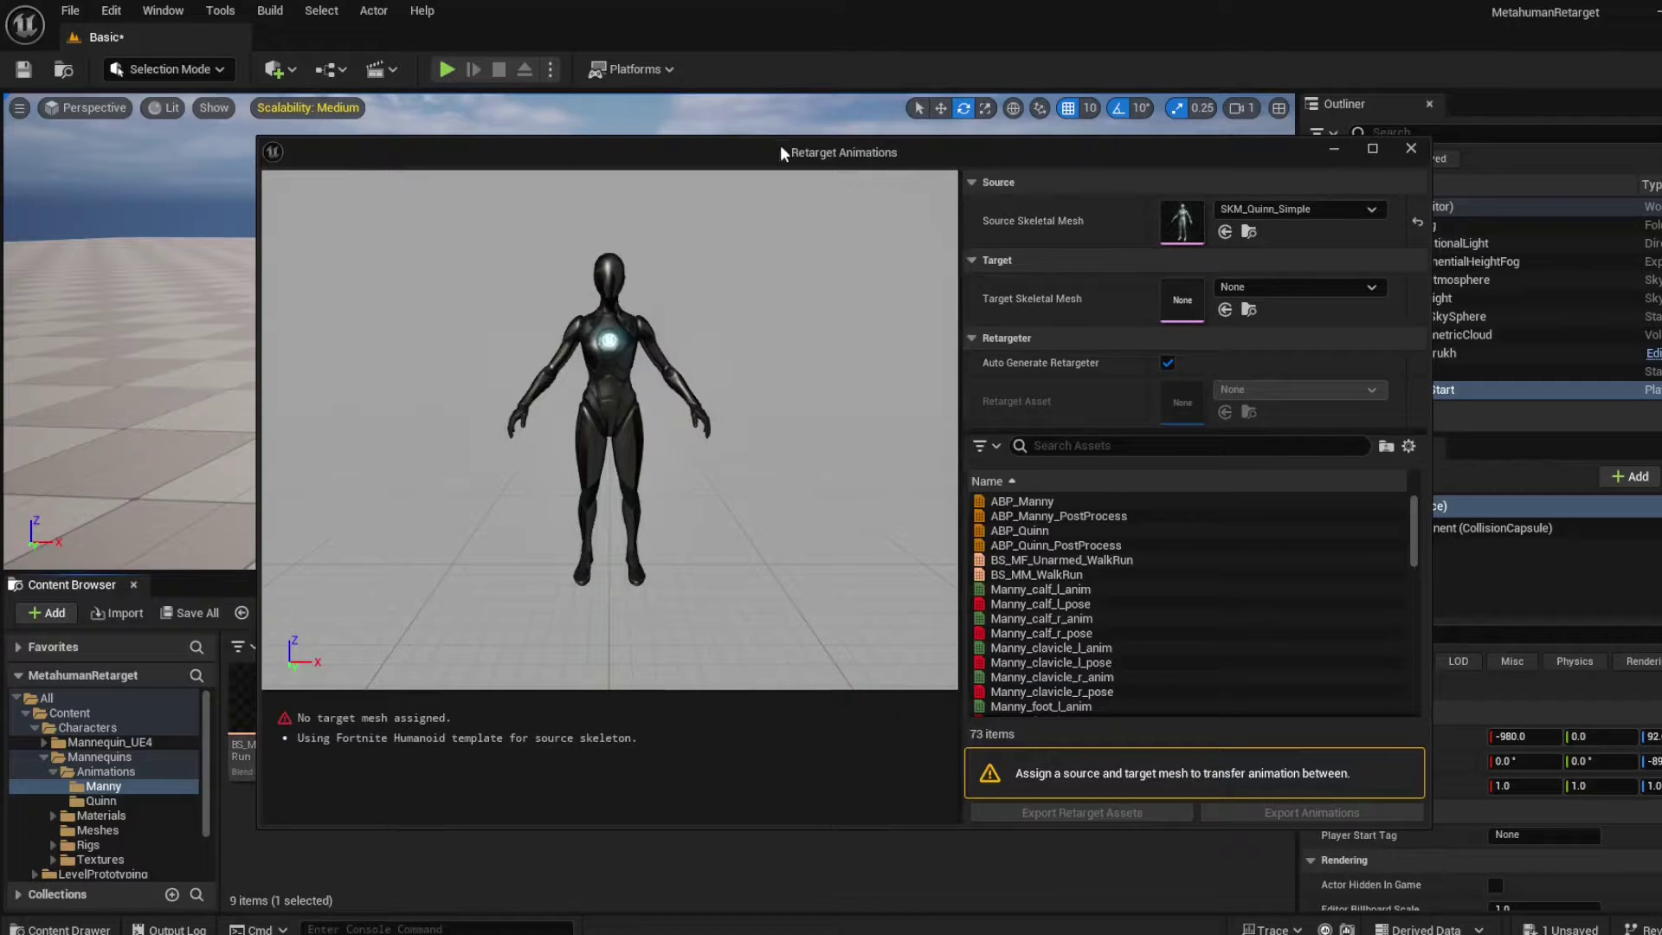
Step: Set the target skeletal mesh to m_srt_ovw_body and select MM_Idle in the asset list
click(1369, 288)
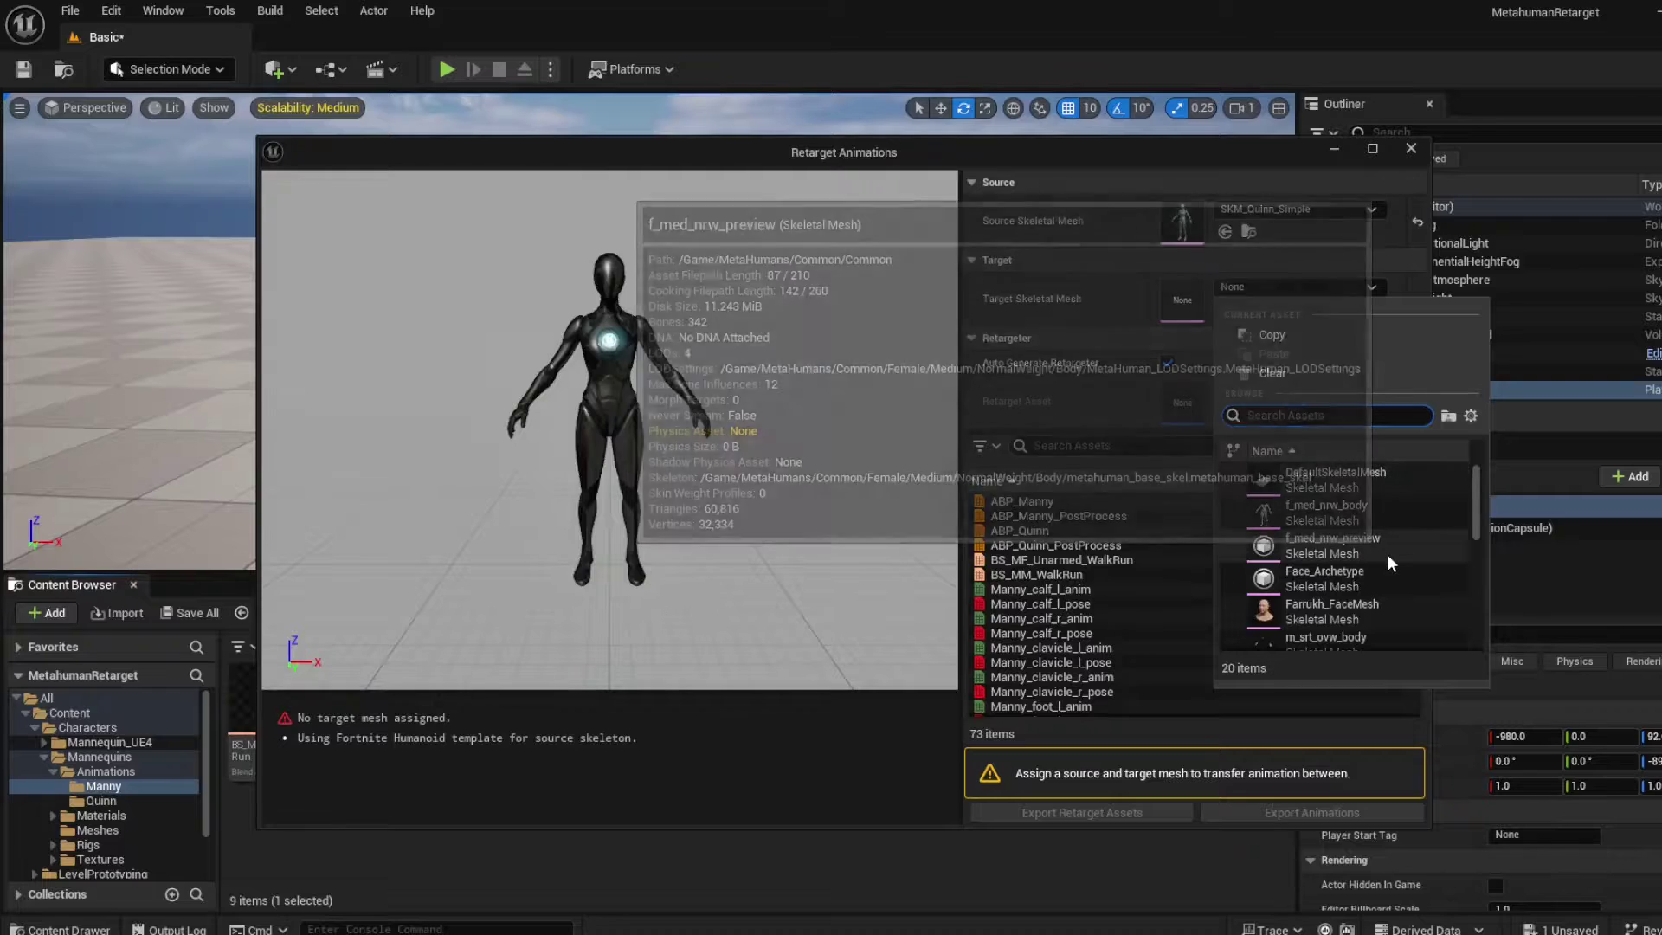
scroll(1389, 554, down, 1)
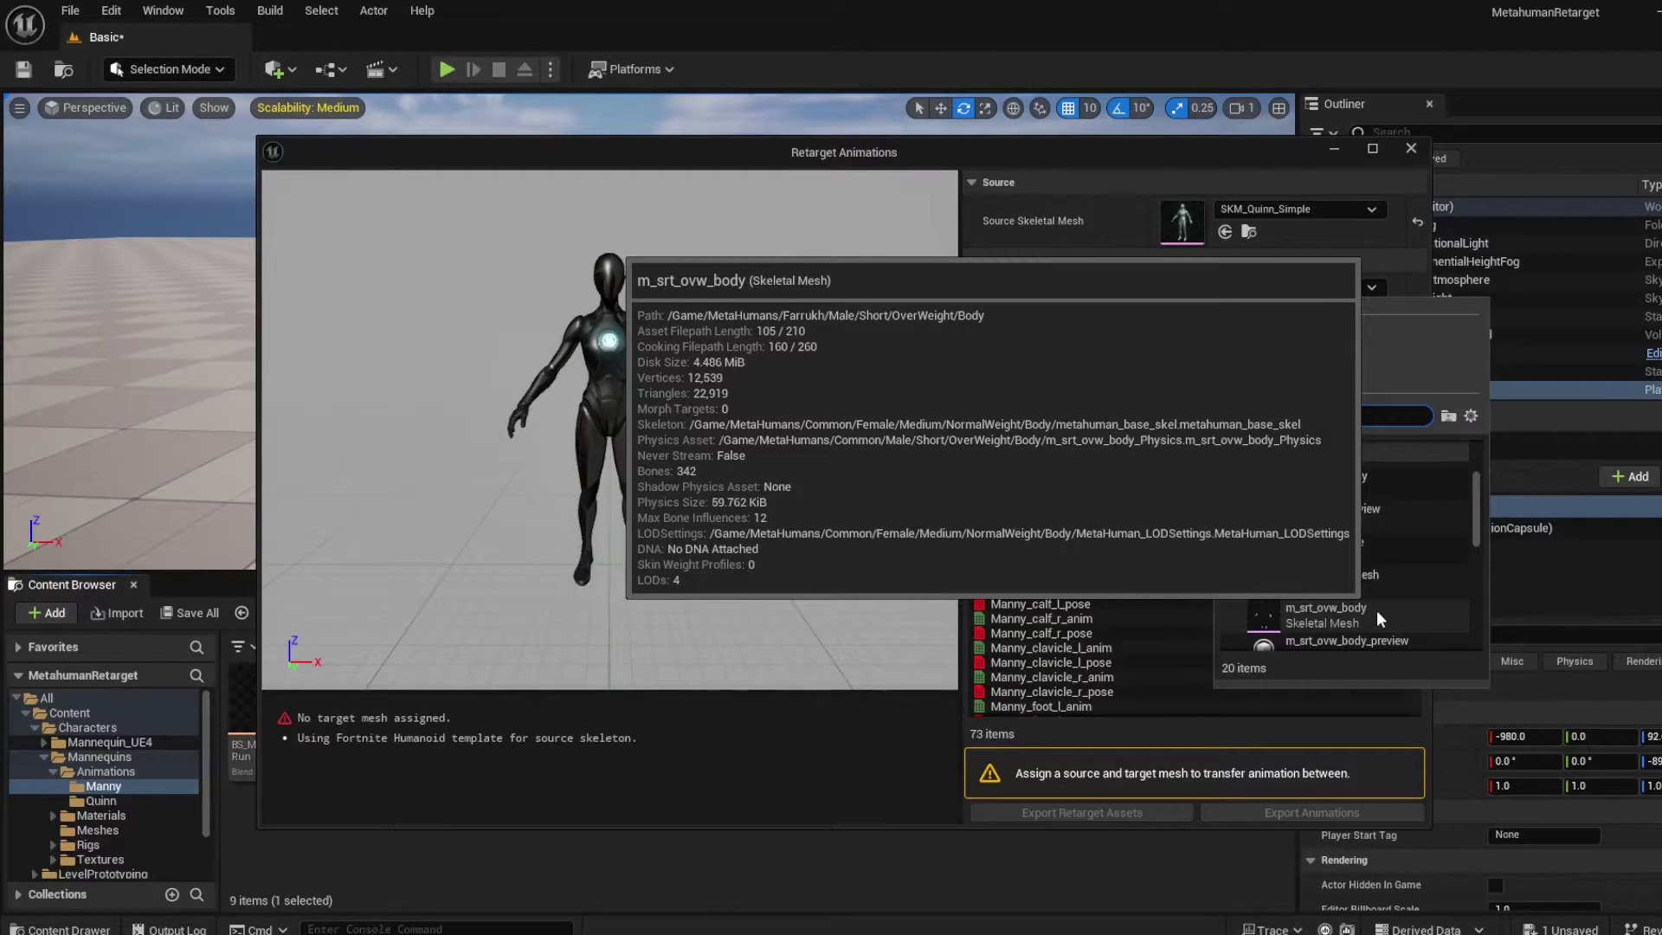
click(1376, 610)
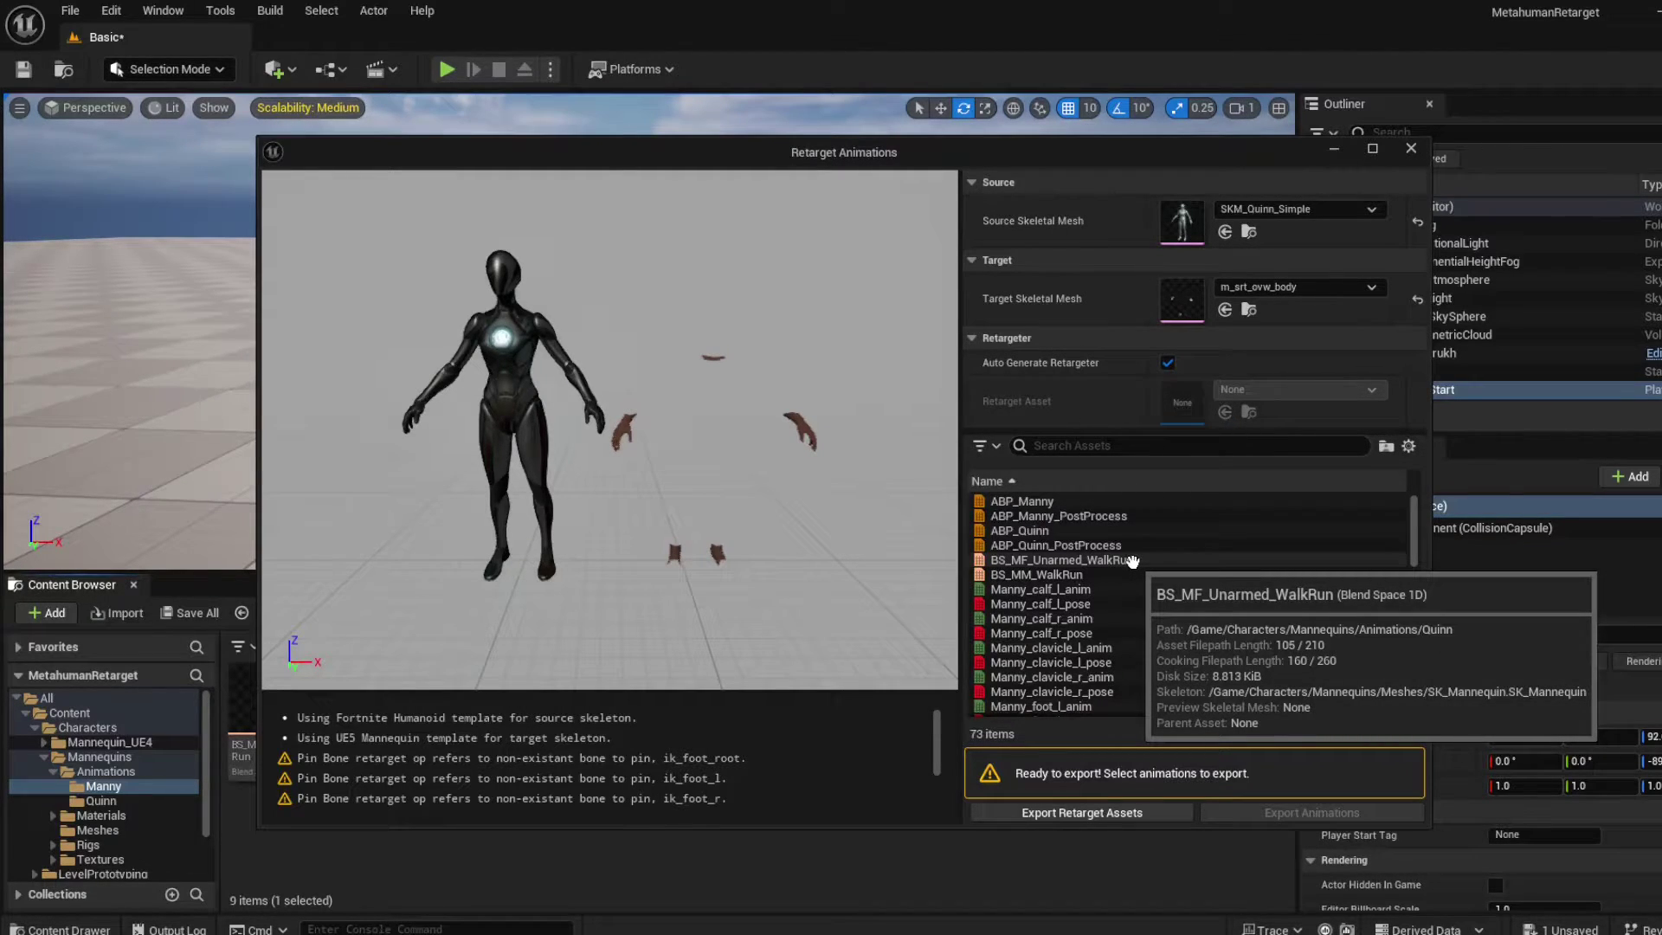
drag(1411, 554, 1399, 616)
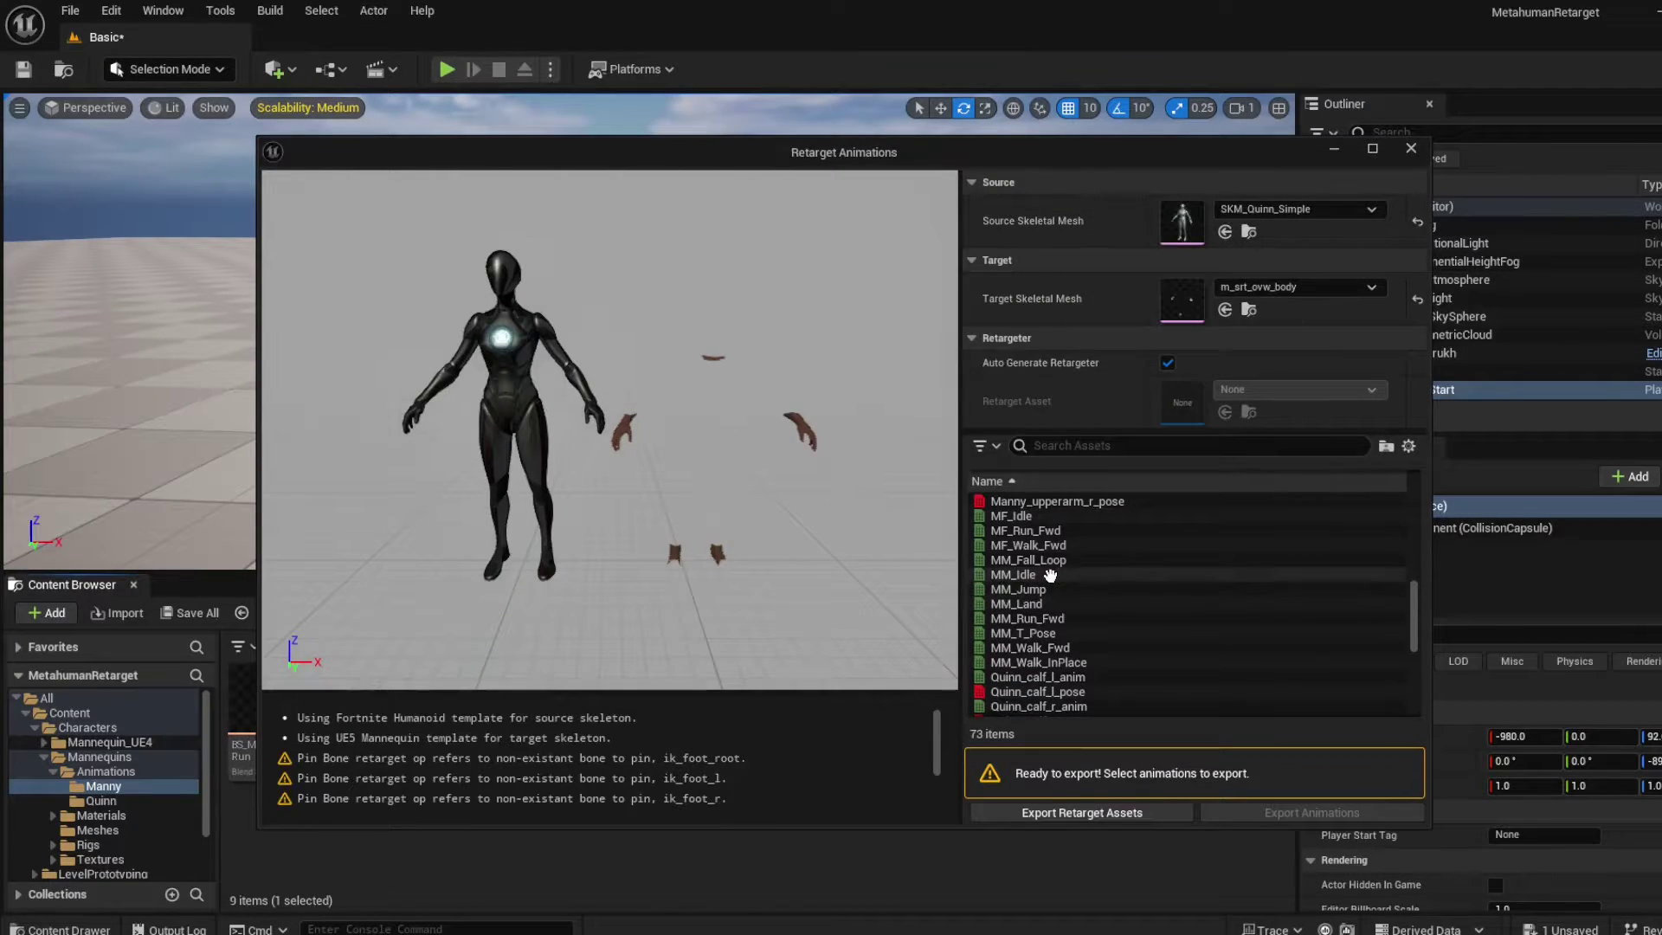
click(1050, 574)
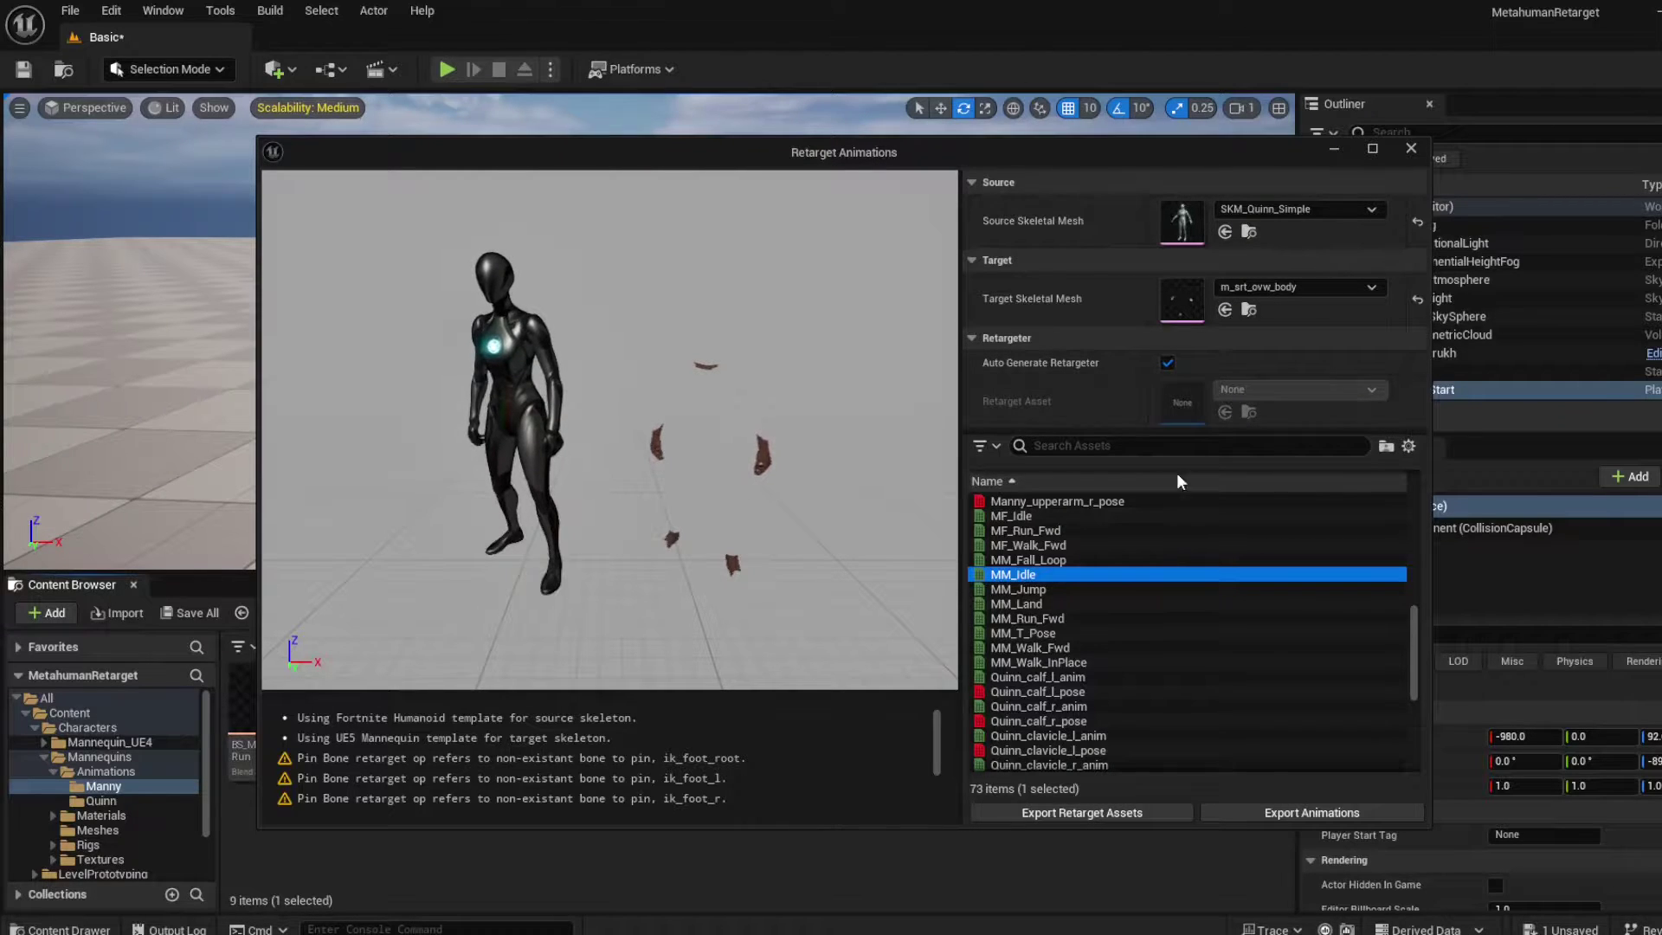
Step: Begin exporting the animations and expand MetaHumans > Farrukh as the destination
click(1250, 813)
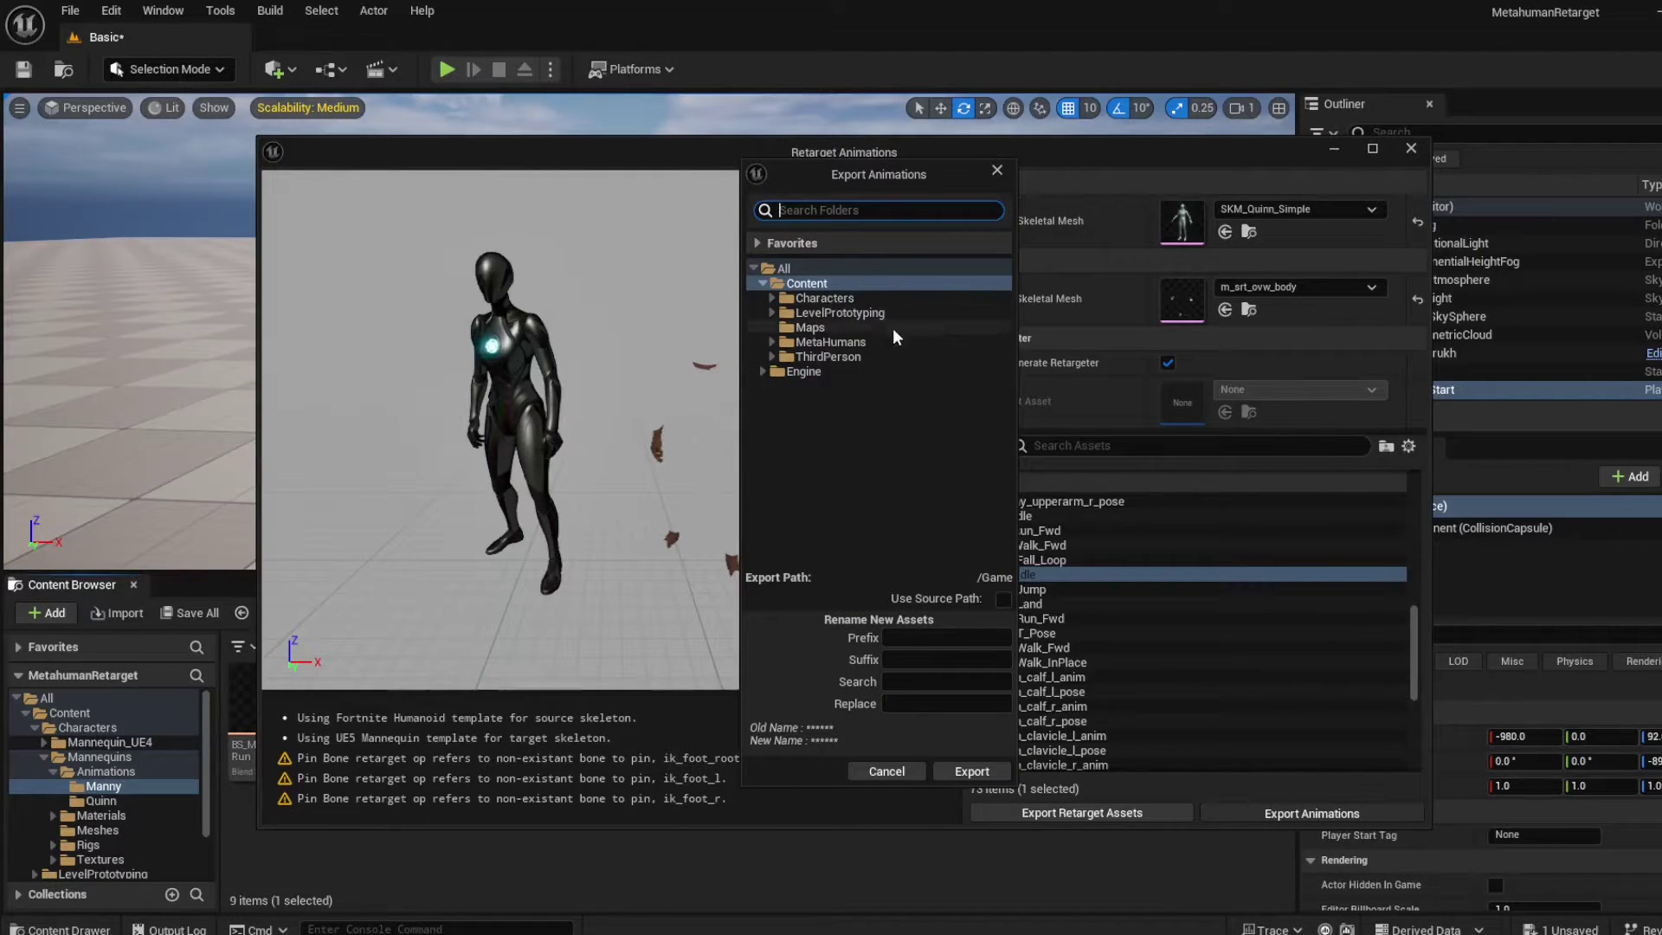
double_click(823, 344)
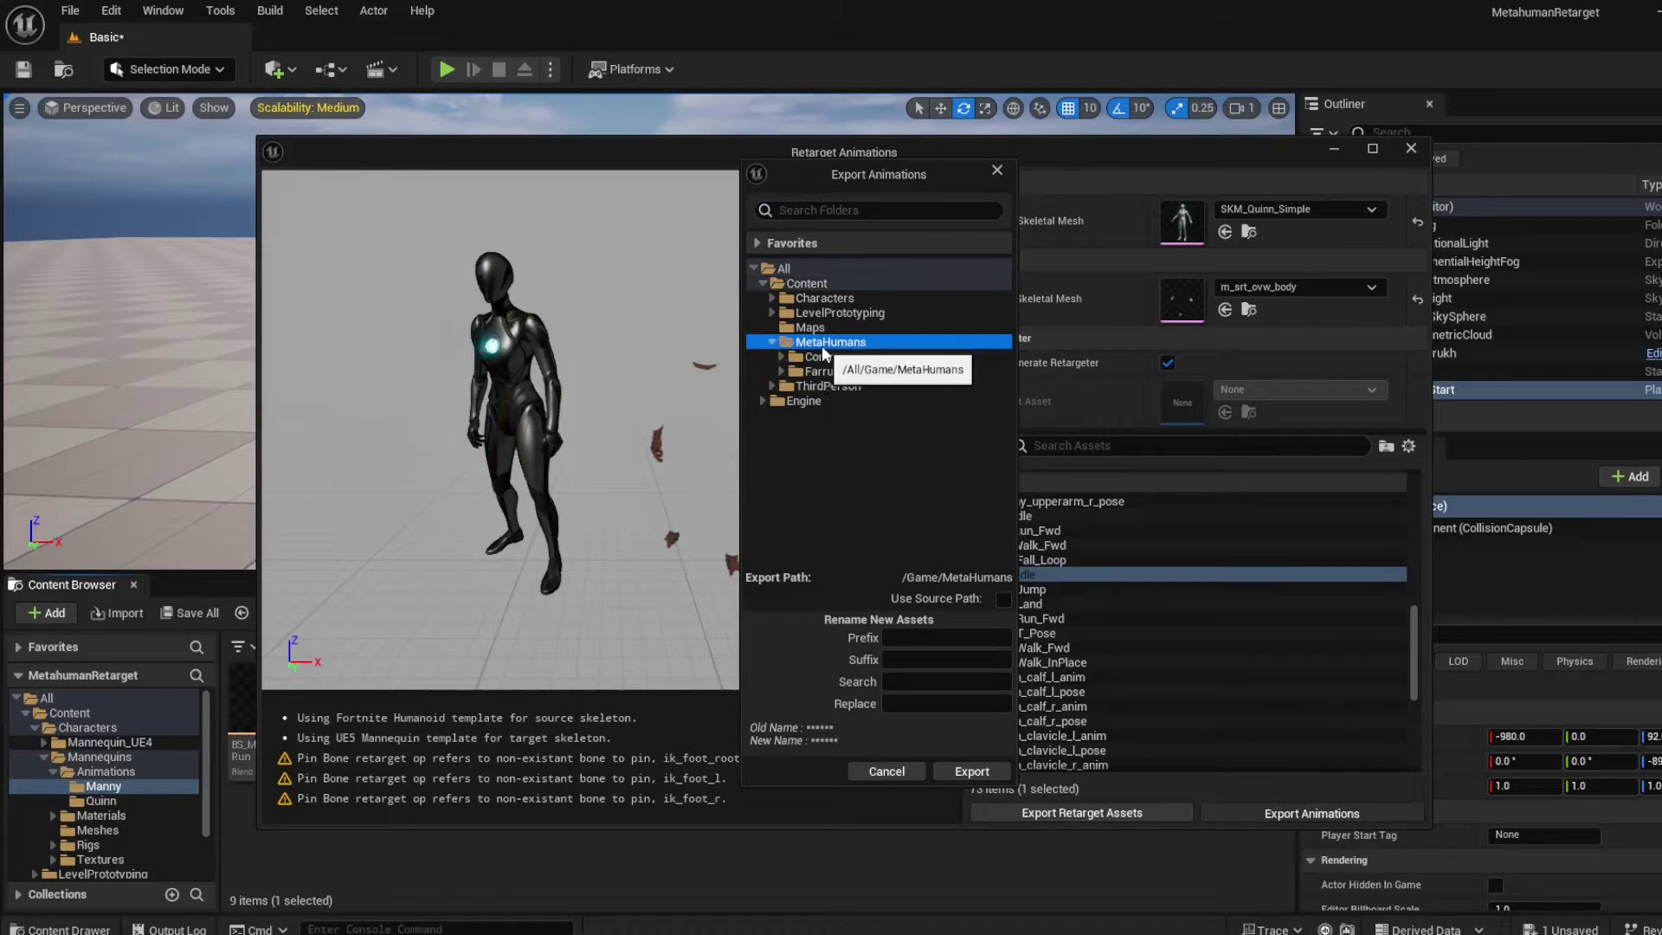
double_click(818, 373)
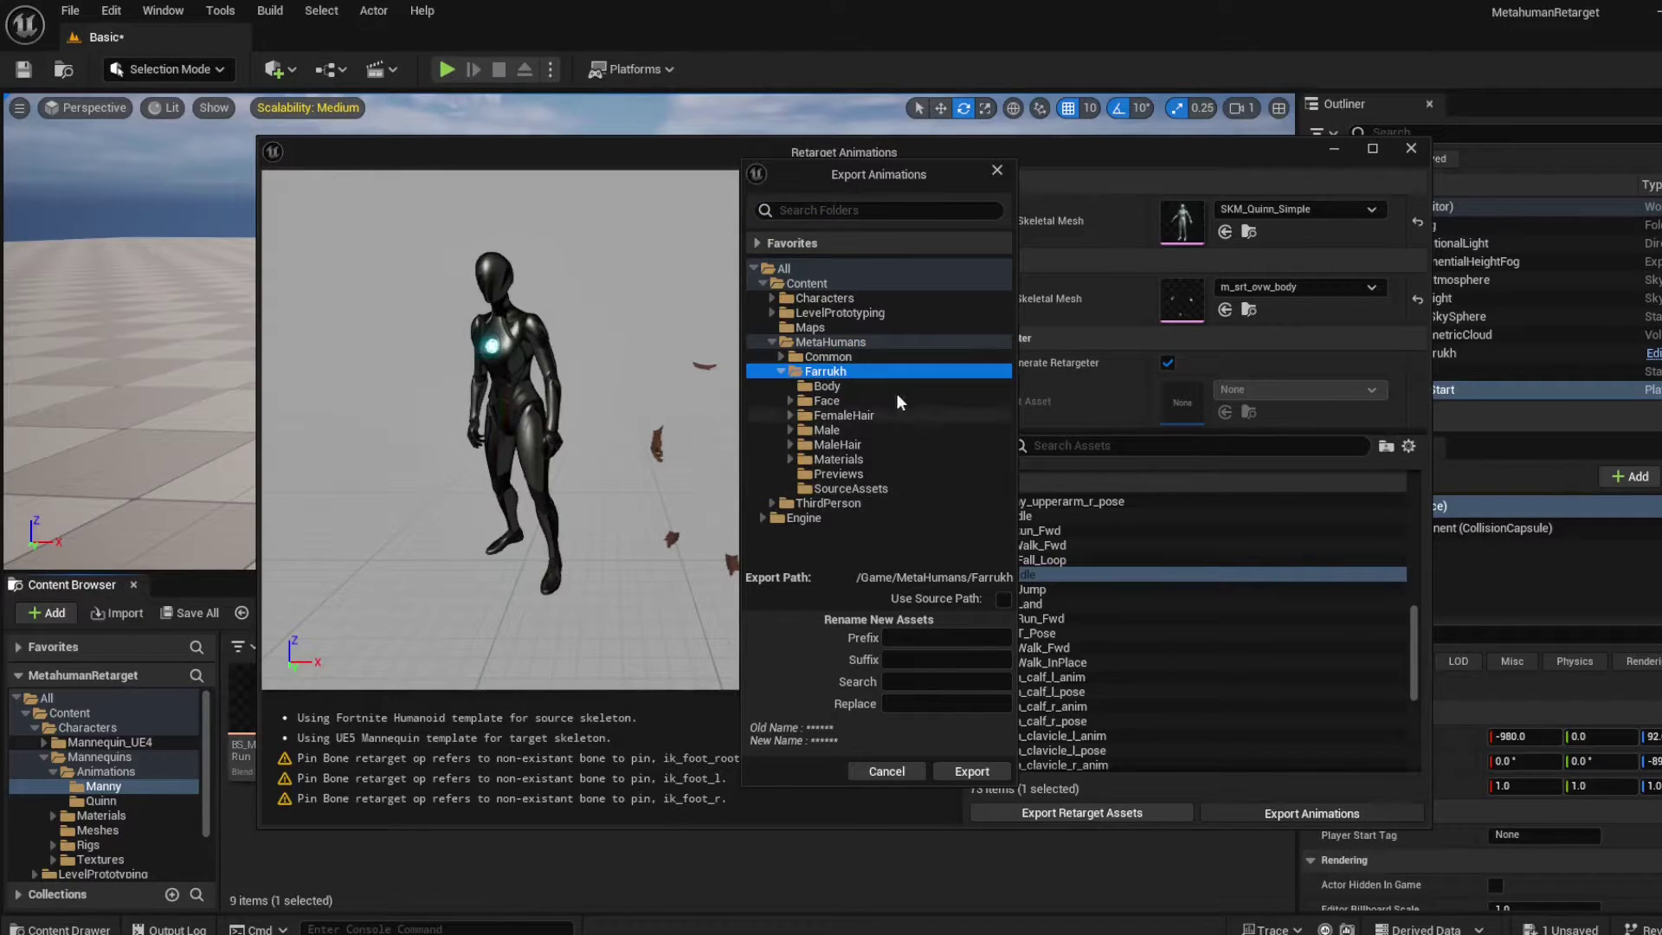
Step: Add an Animations folder inside Farrukh, then confirm the destination and batch export
right_click(849, 368)
click(917, 383)
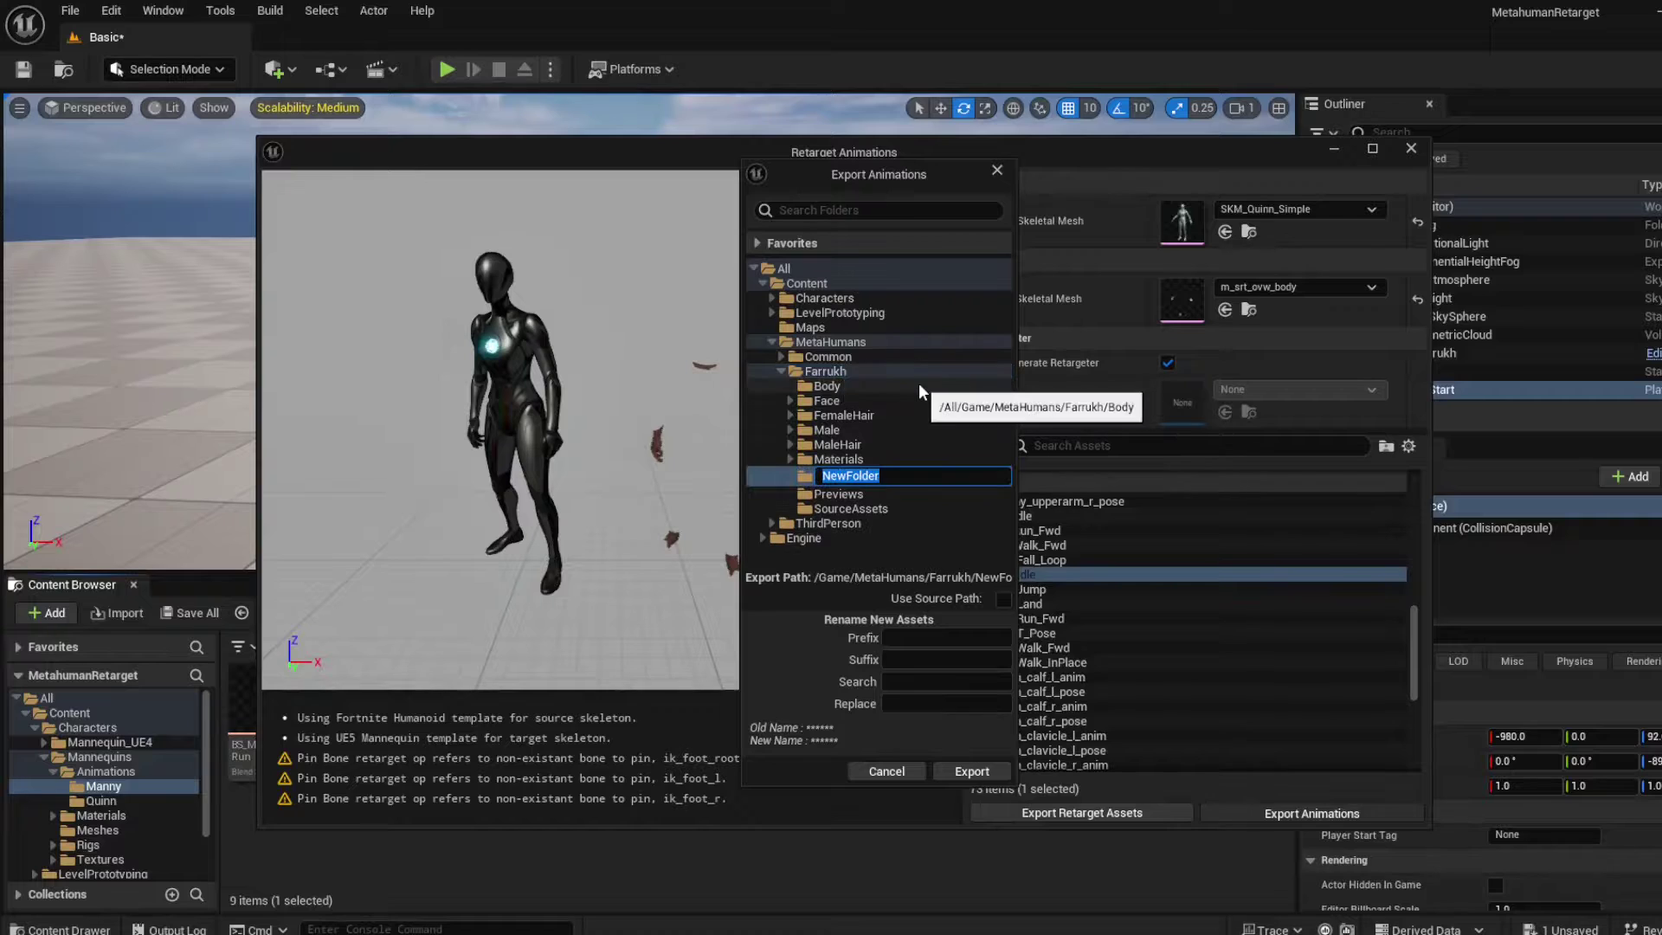
text(Animations)
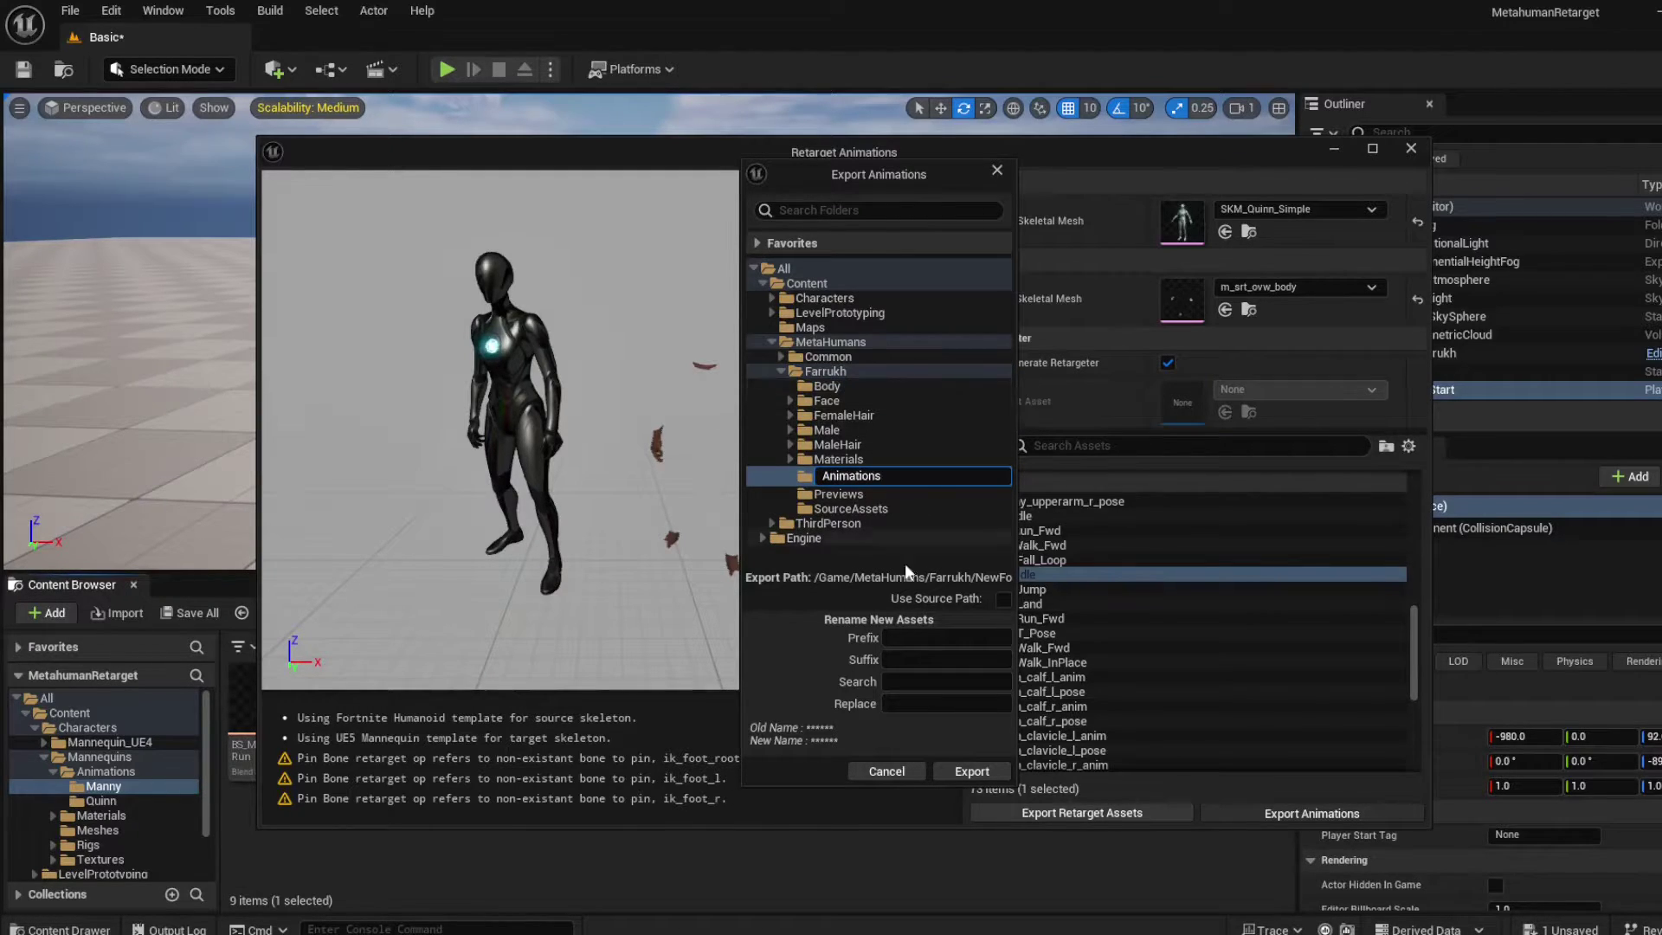
click(871, 495)
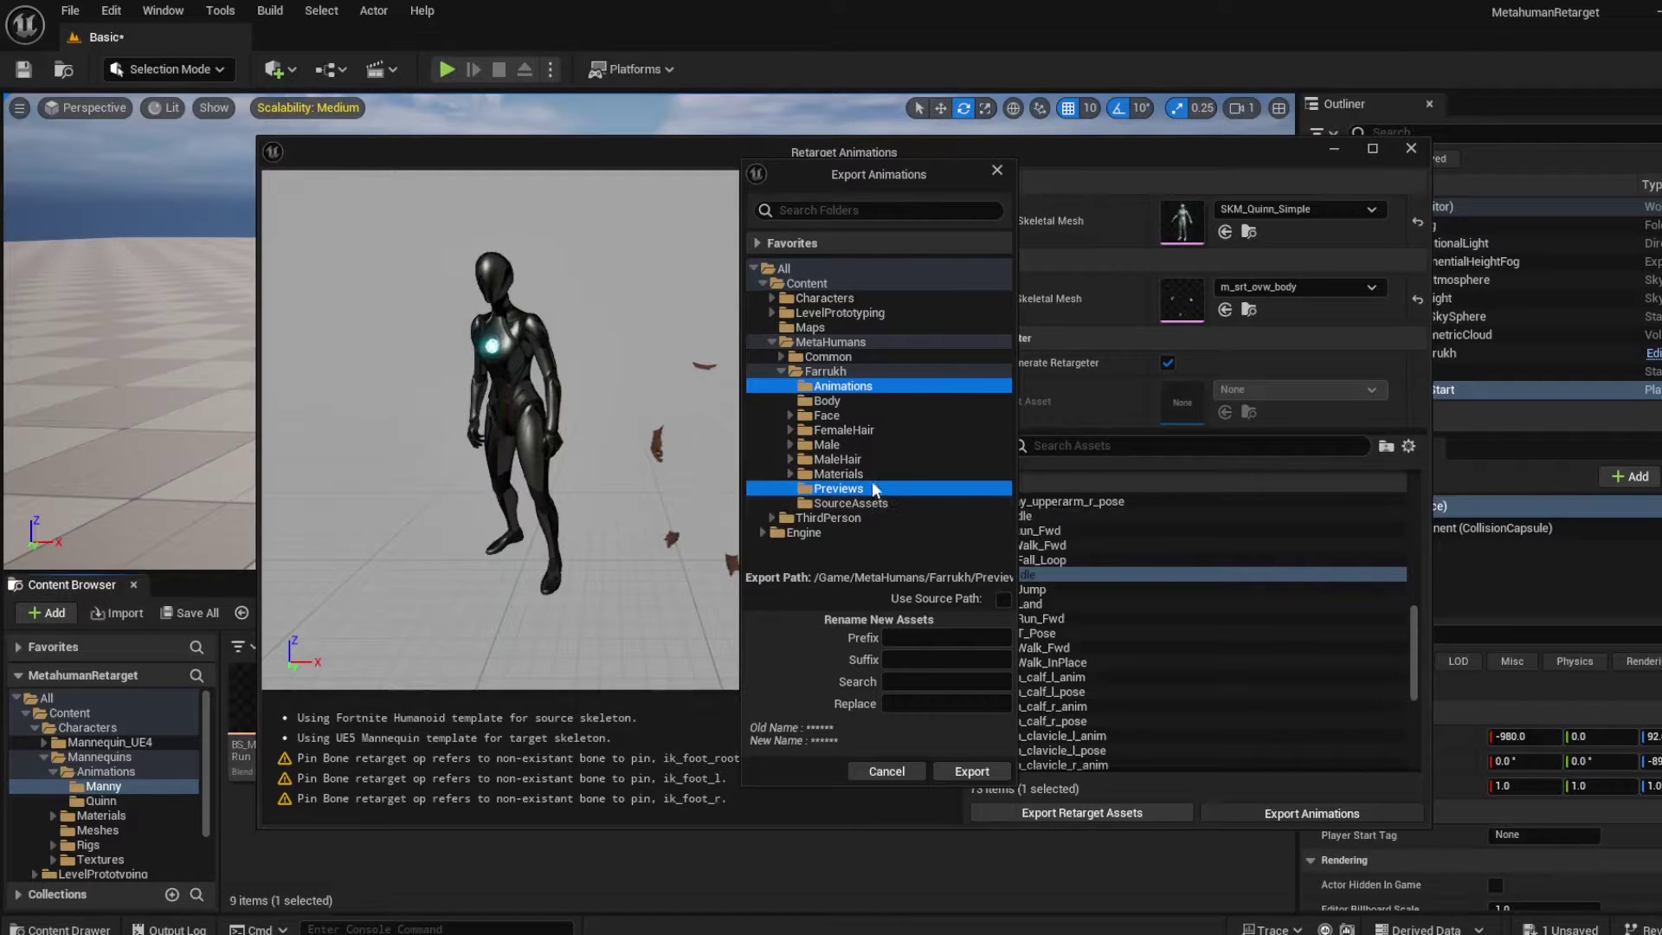
click(963, 772)
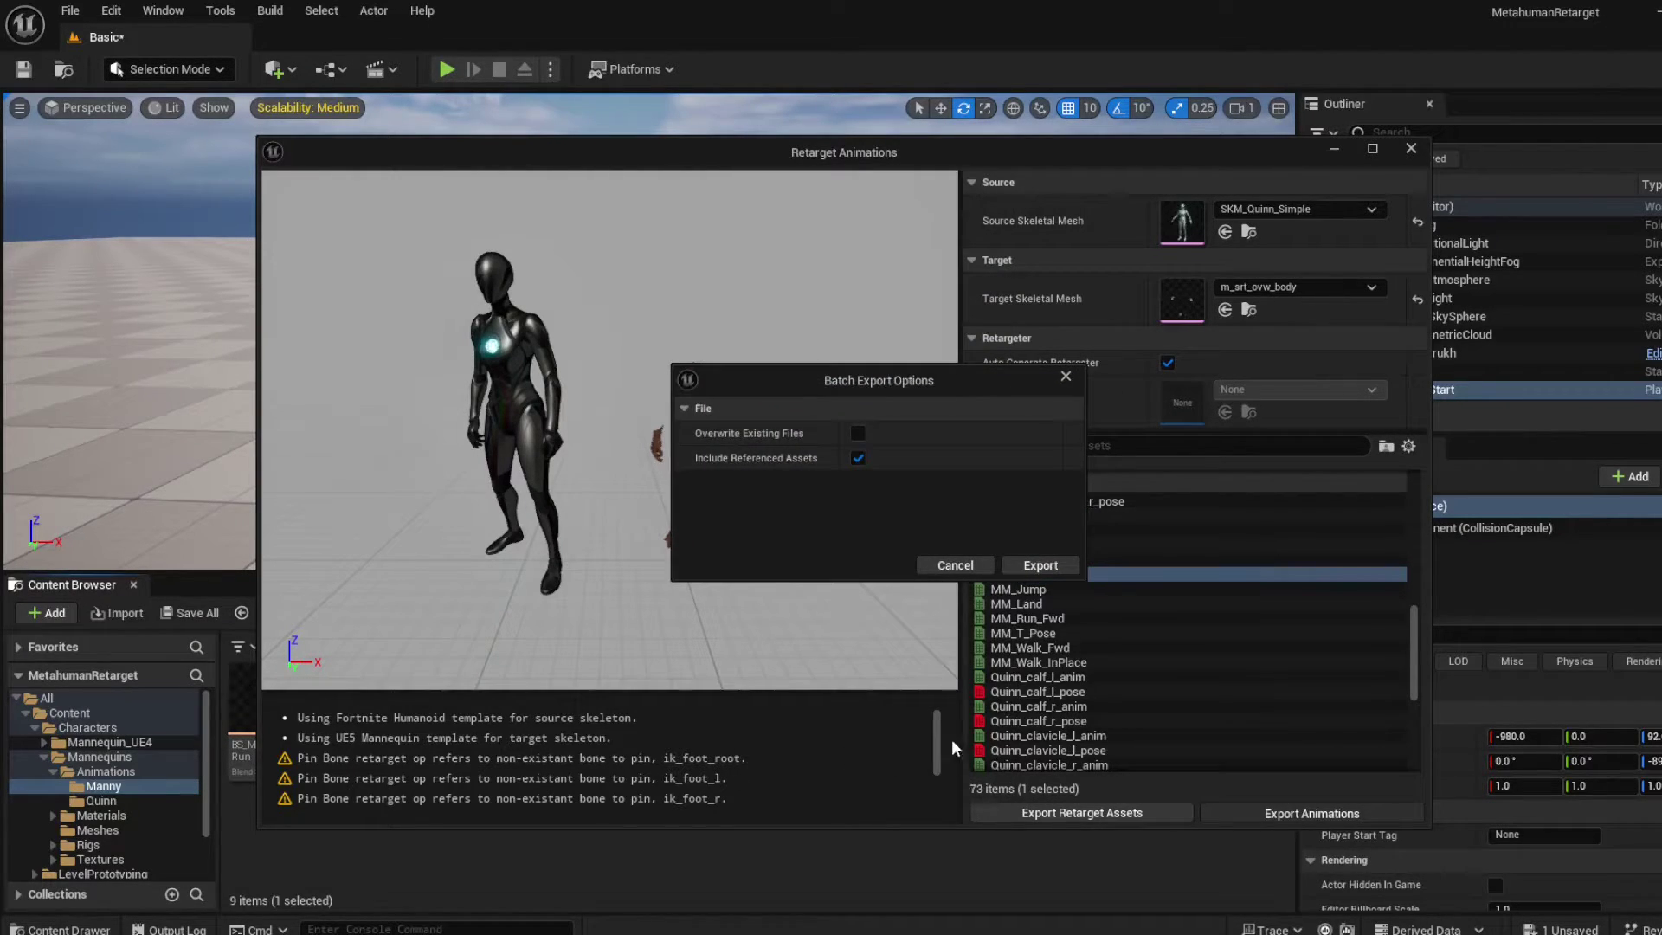
click(1035, 567)
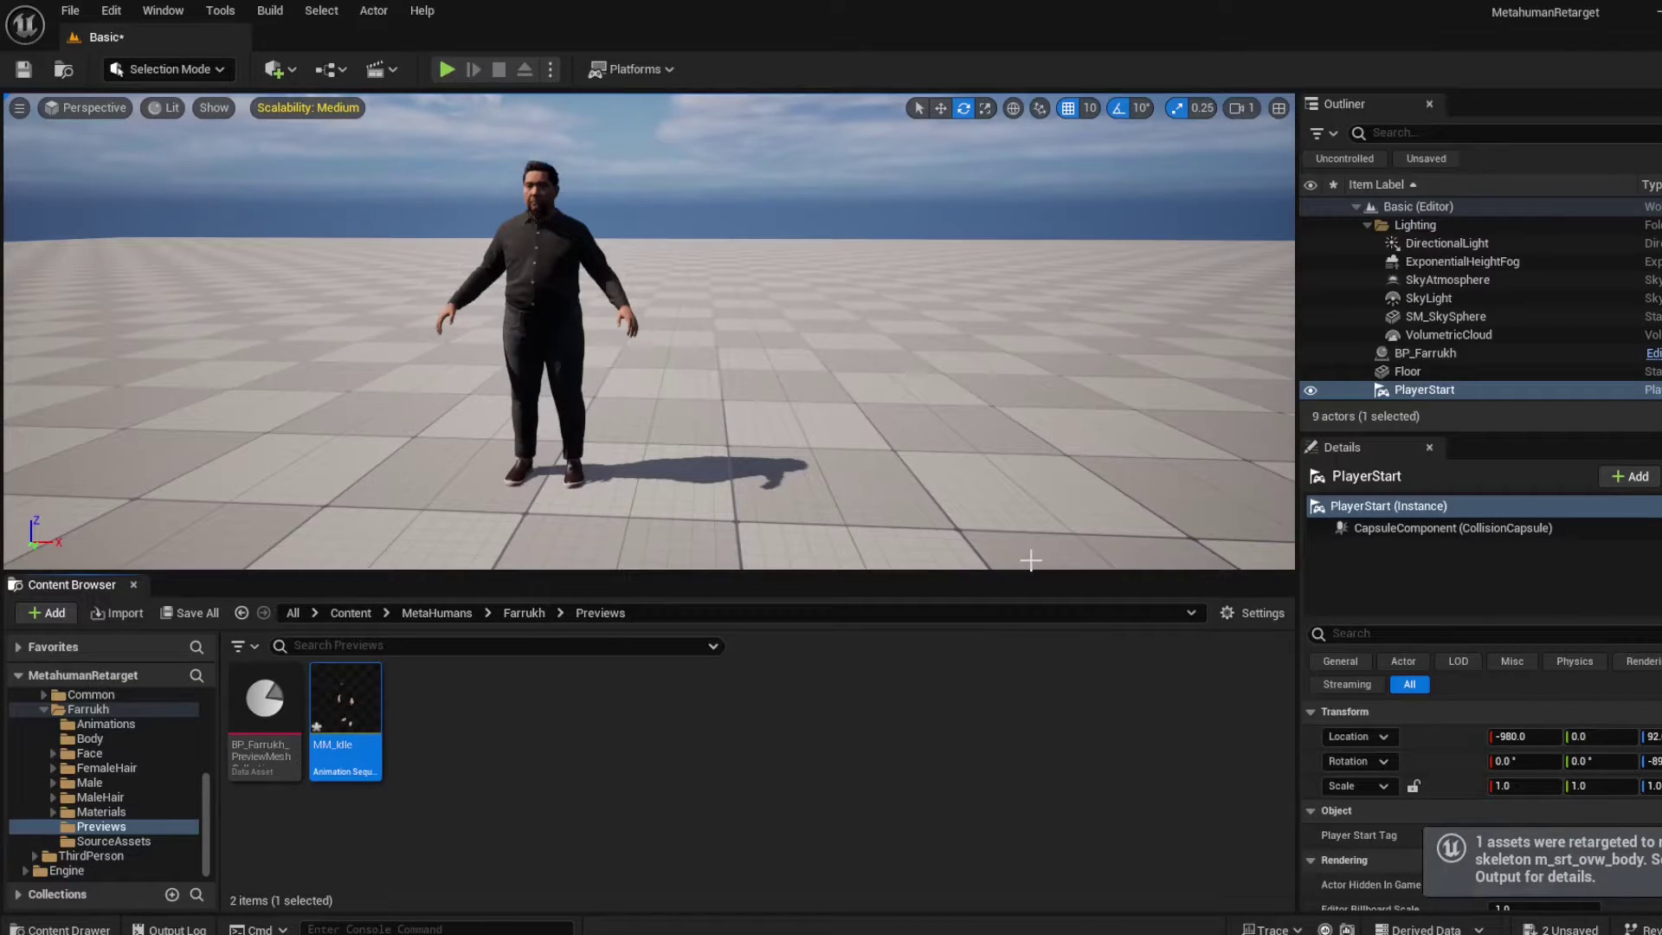
Step: Move MM_Idle from Previews into Farrukh's Animations folder with Move Here, then open it
click(519, 729)
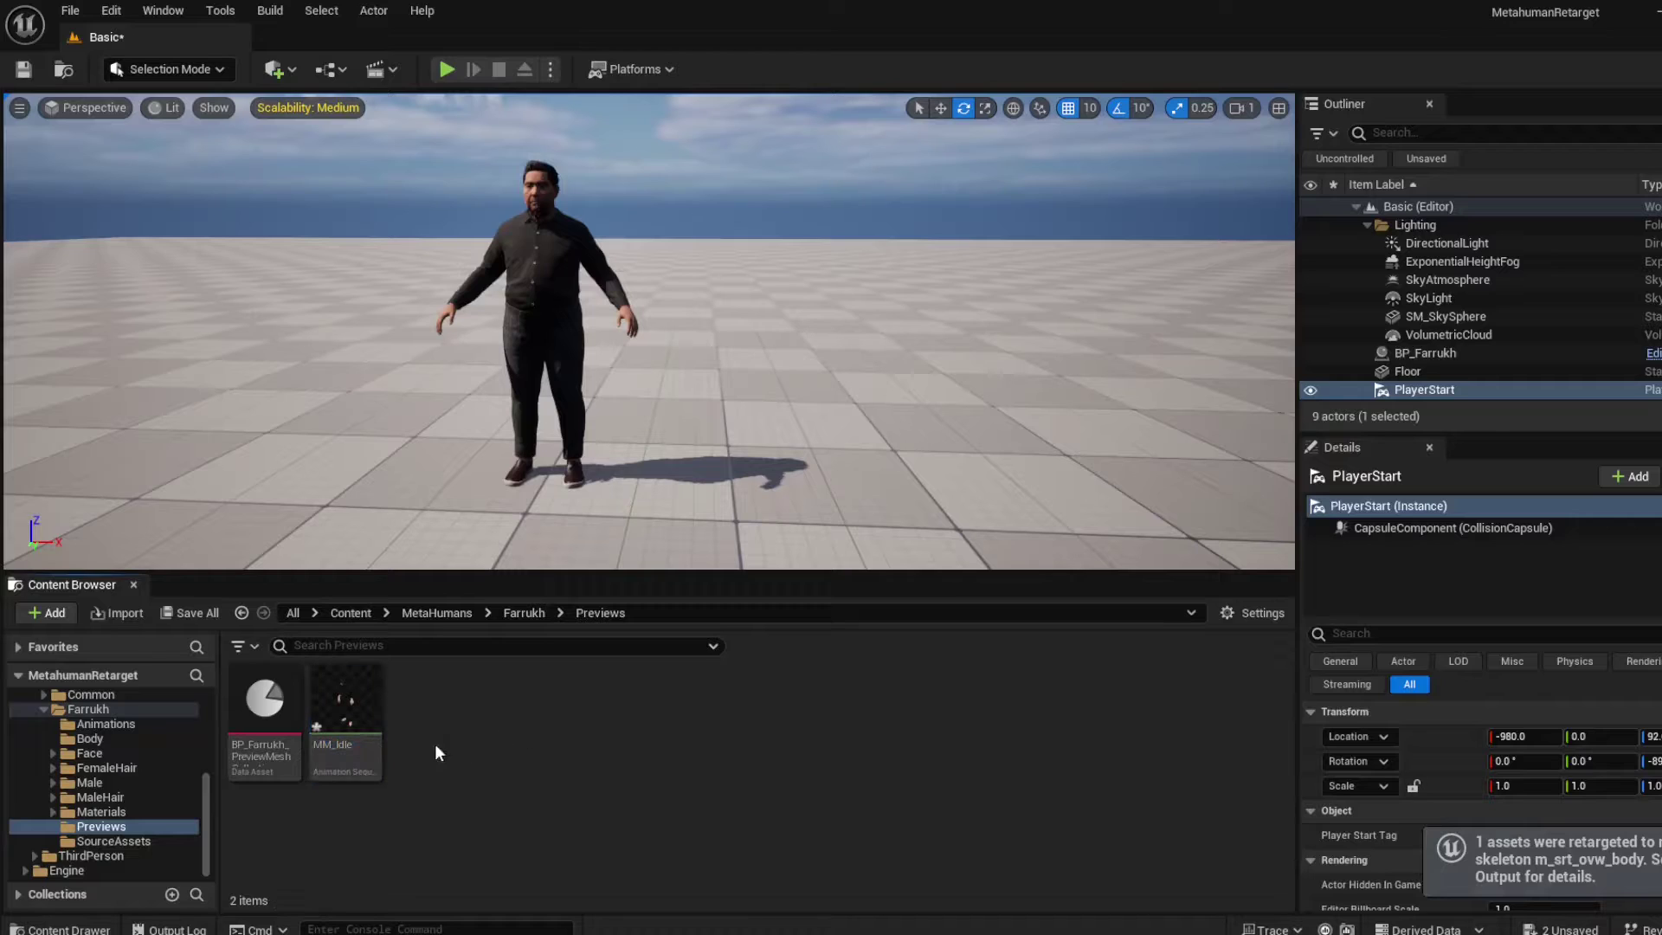
click(105, 828)
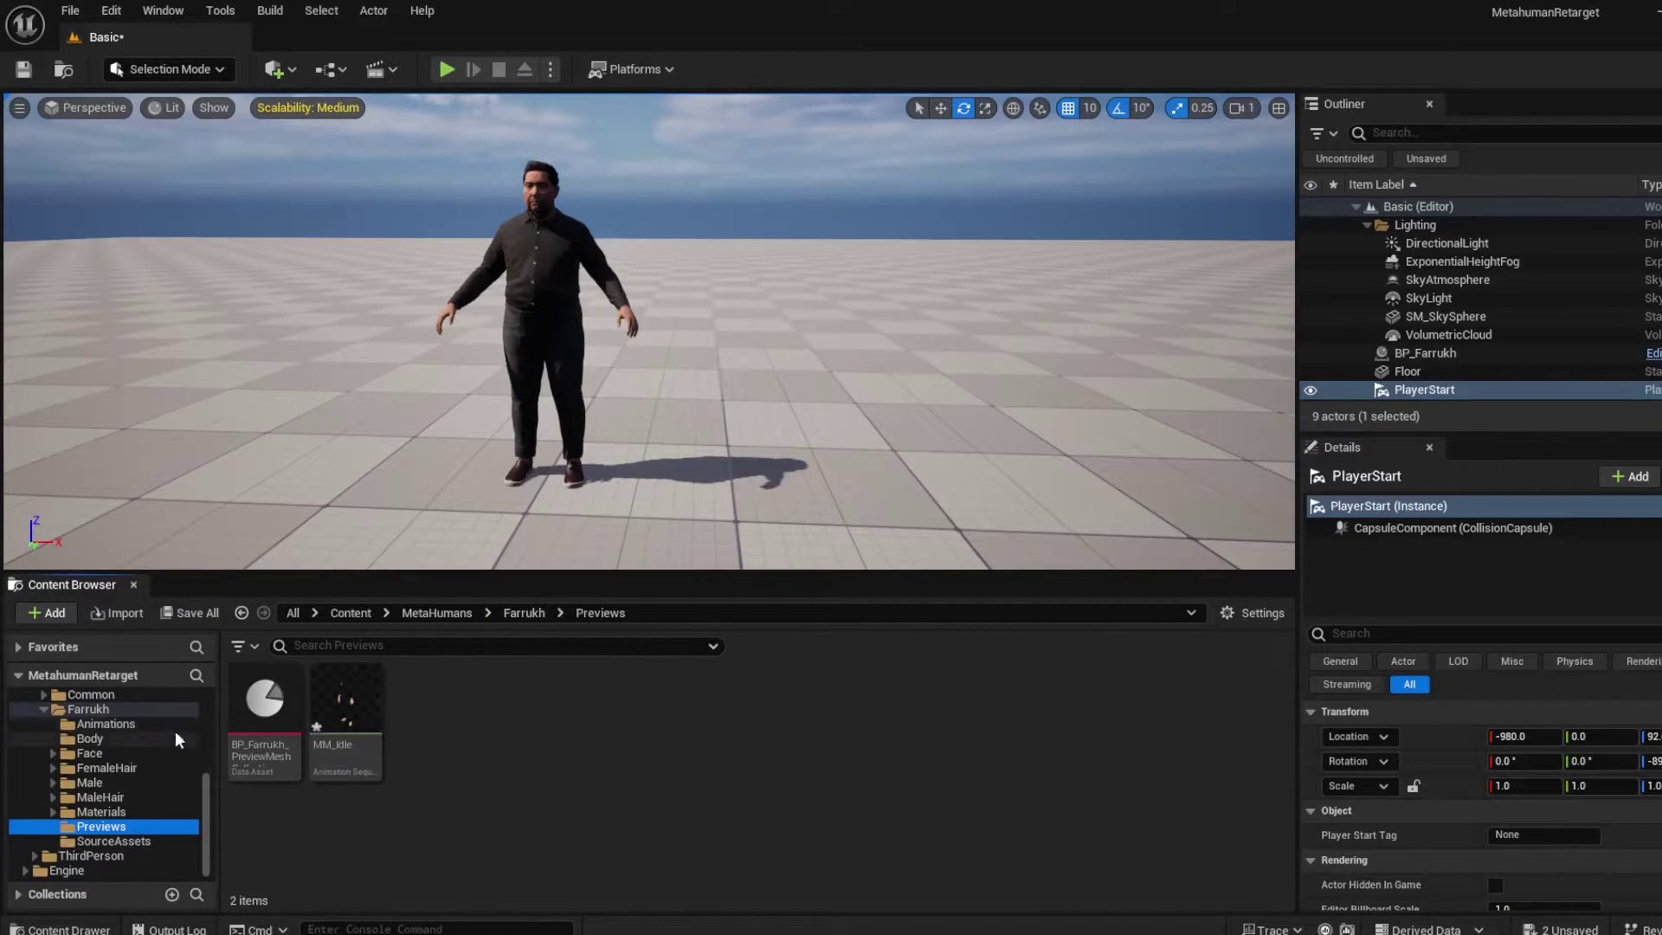
drag(351, 723, 110, 725)
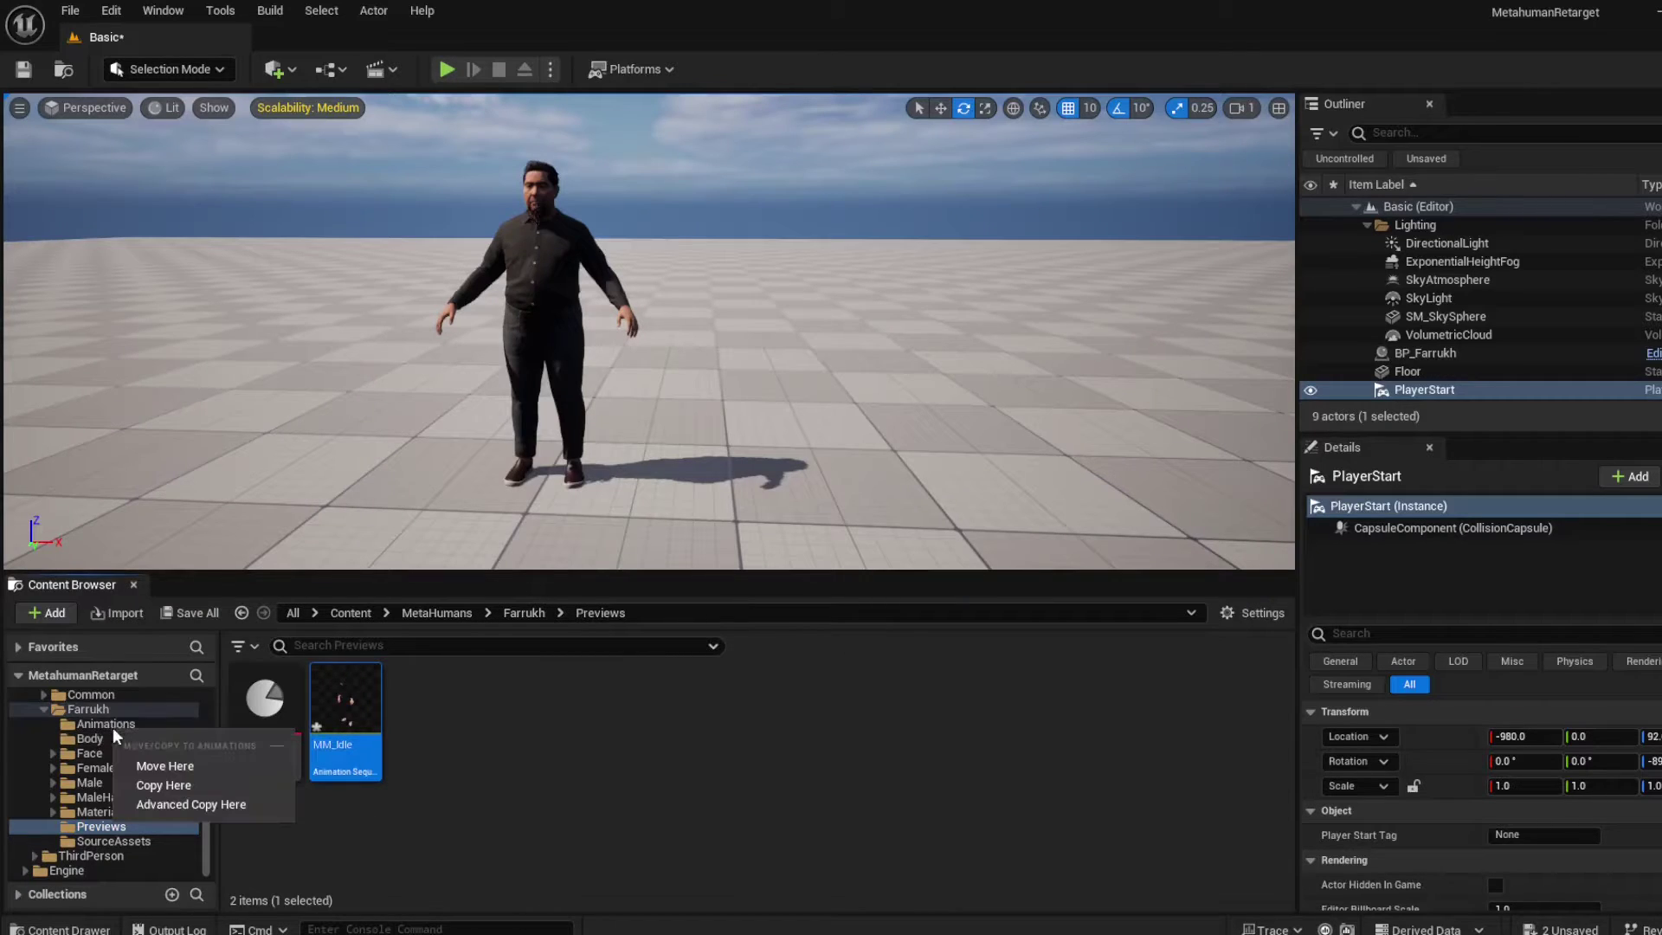
click(191, 766)
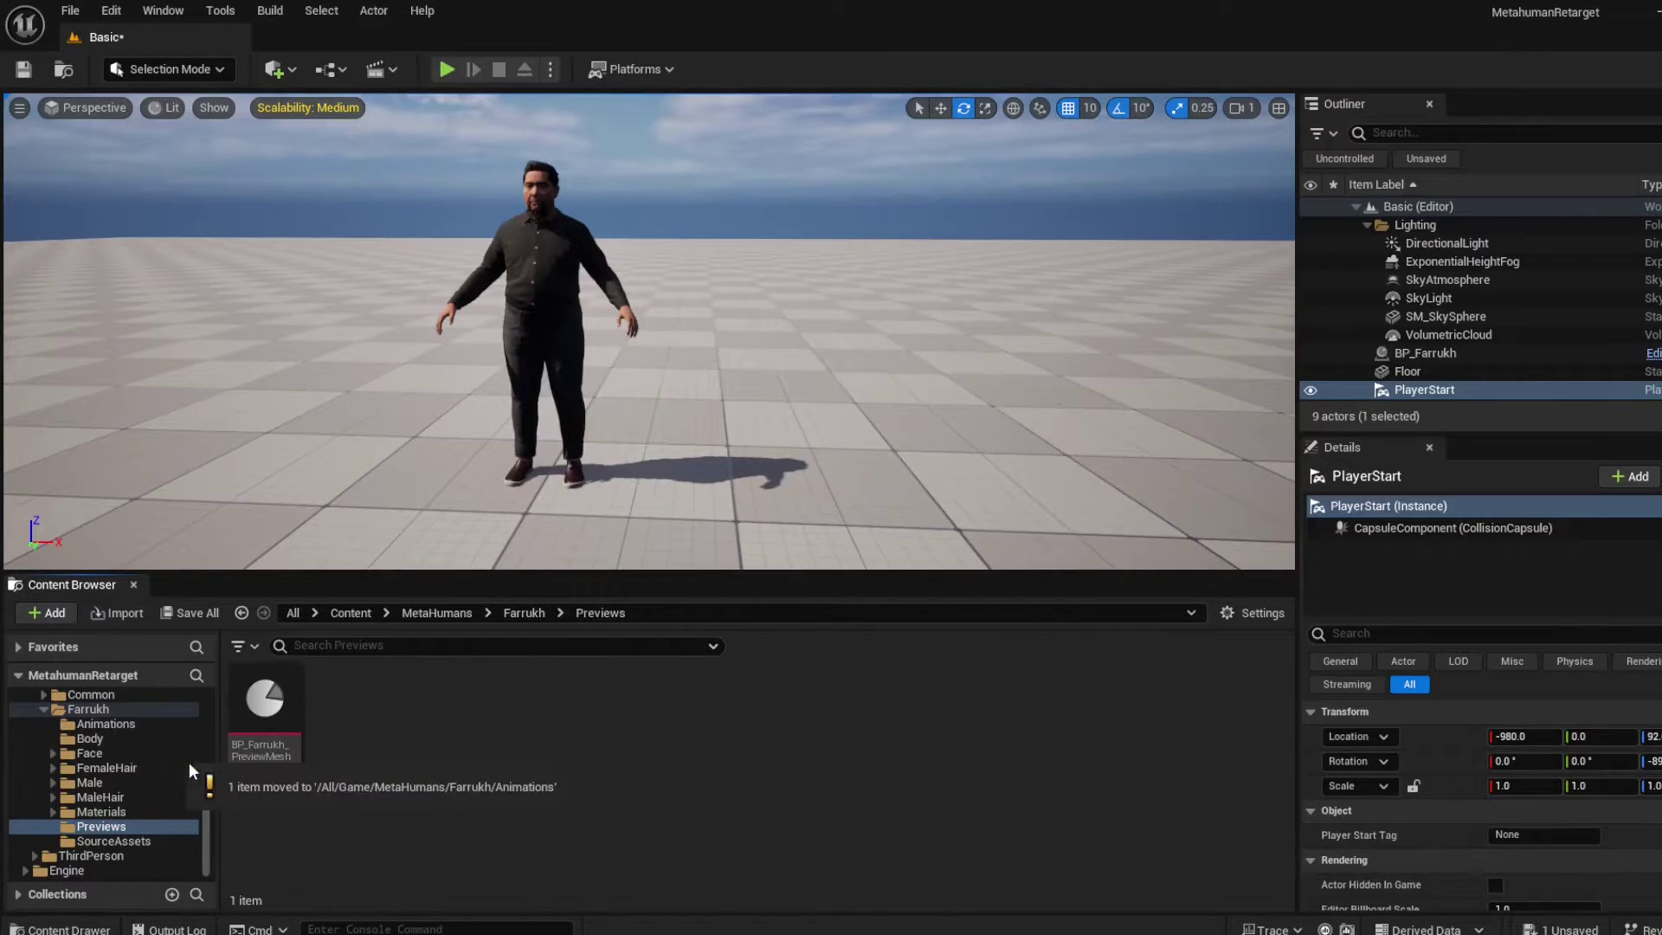
click(129, 723)
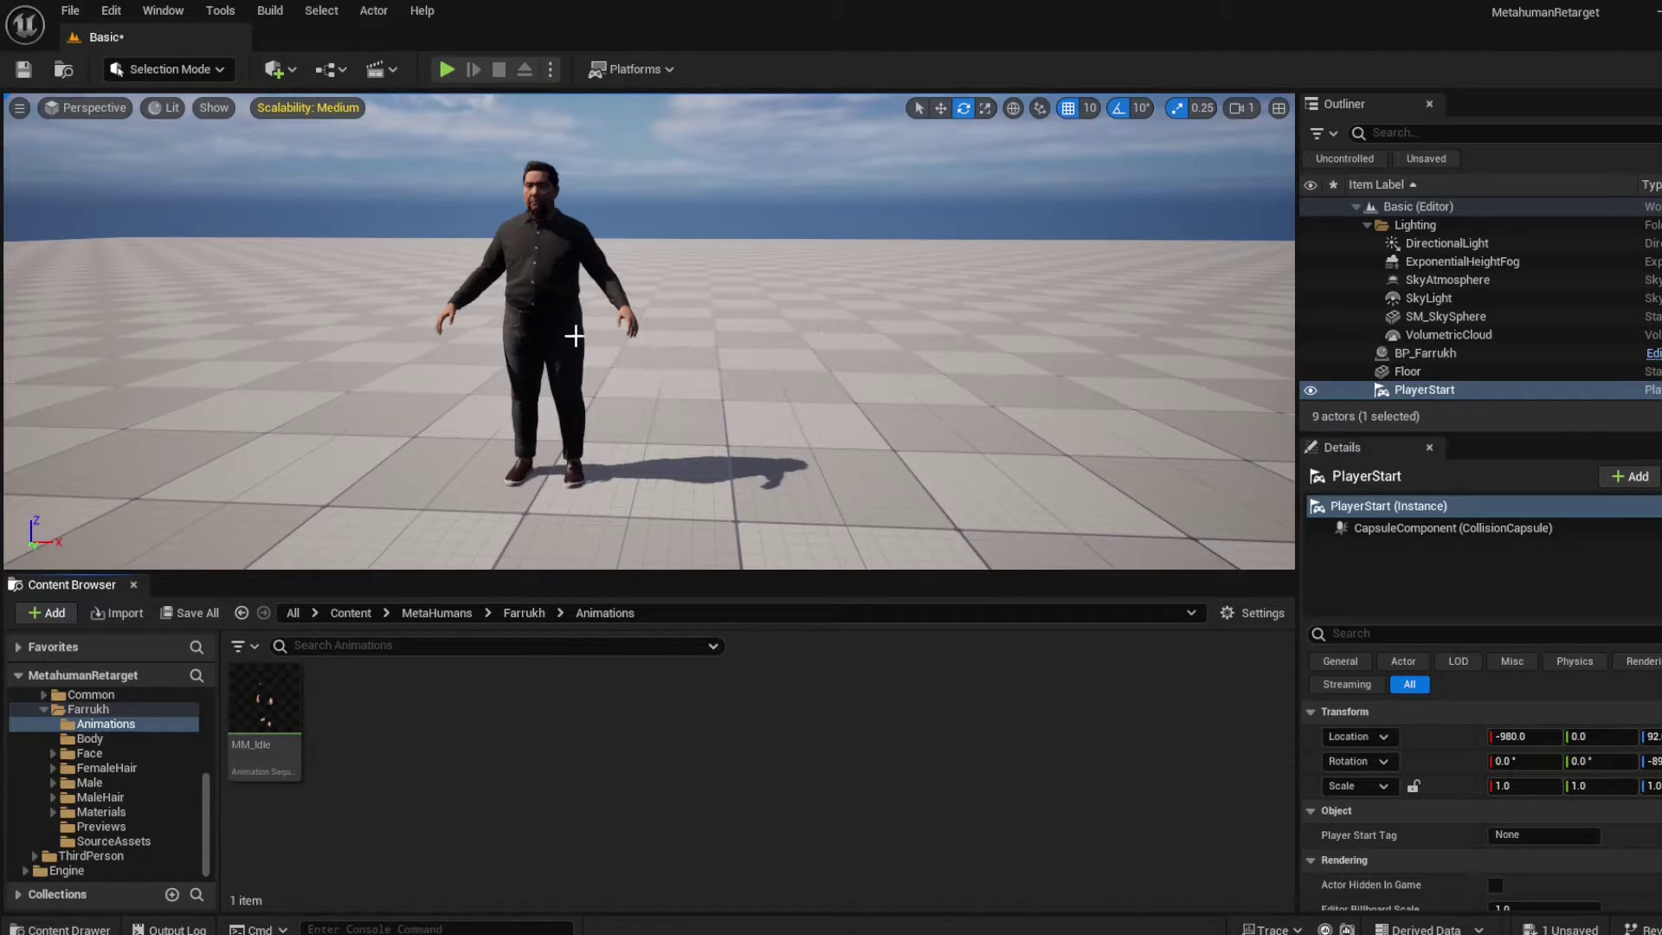
Step: Select BP_Farrukh in the viewport and pick its Body component in Details
click(540, 293)
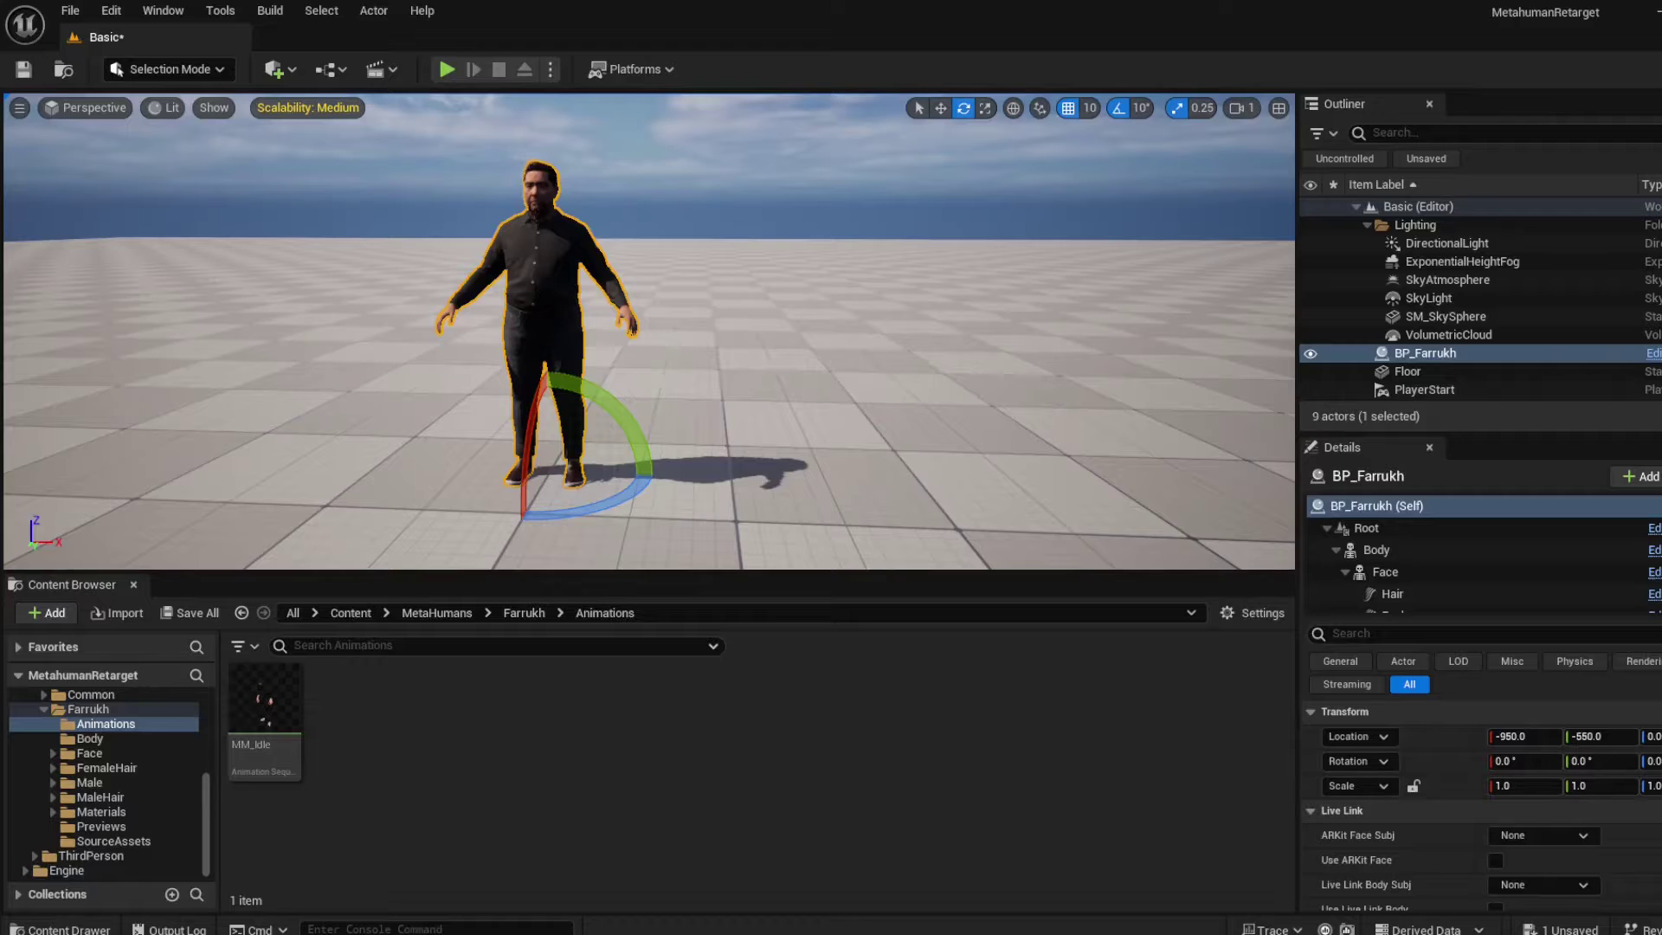
right_drag(540, 293, 541, 310)
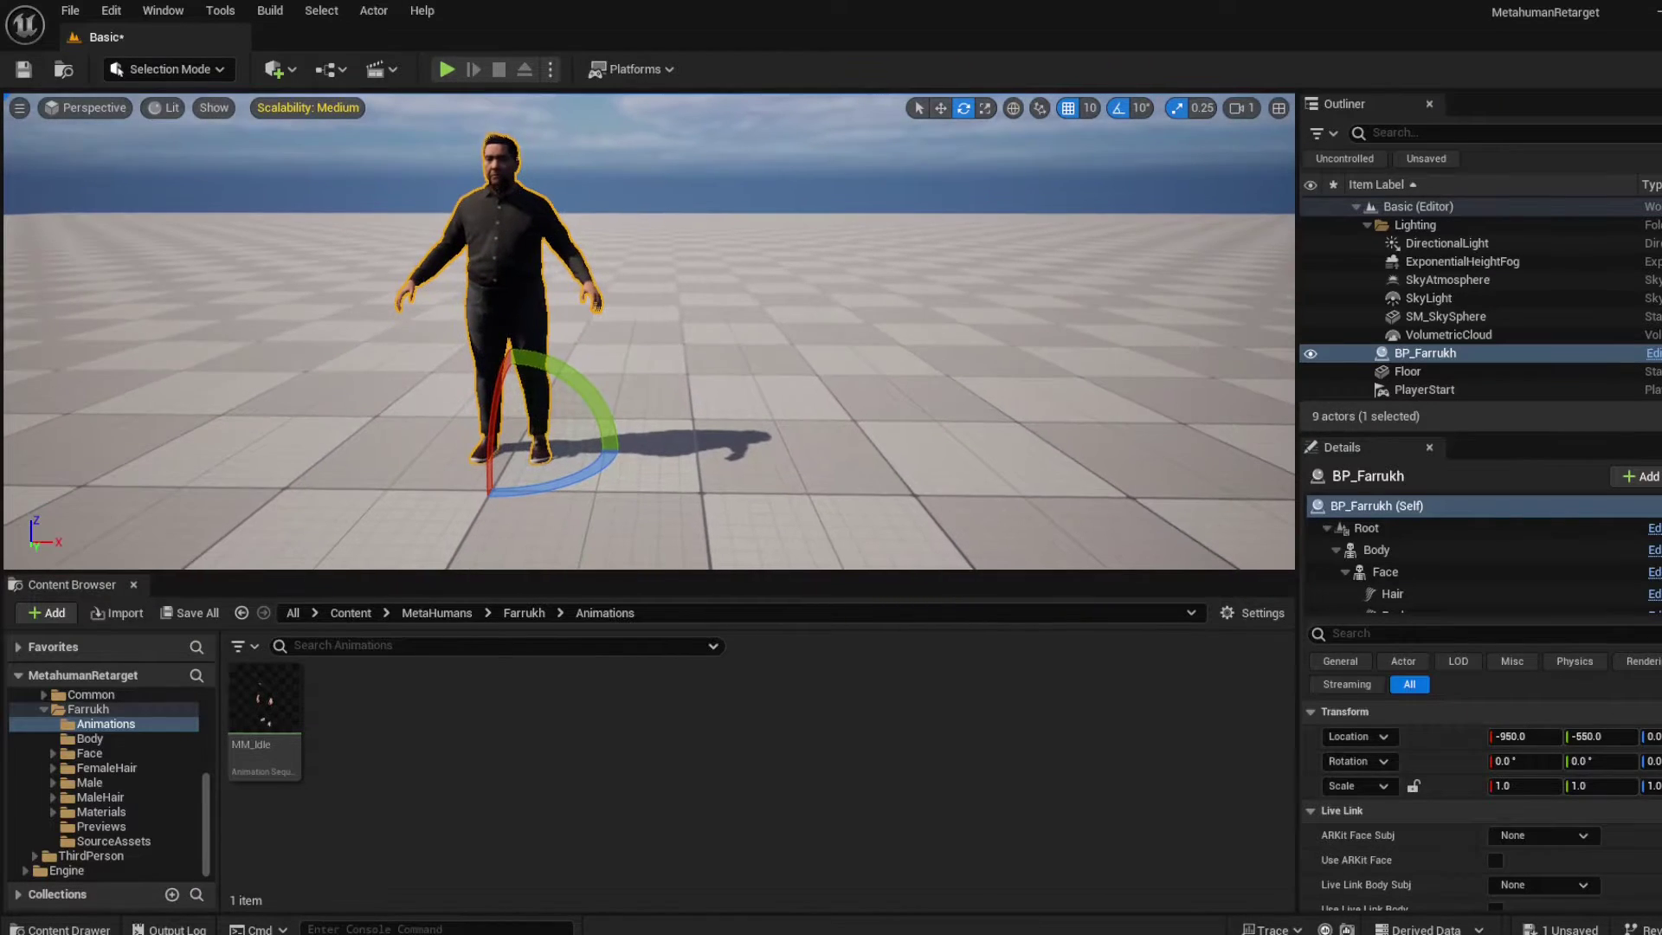
drag(1409, 621, 1409, 670)
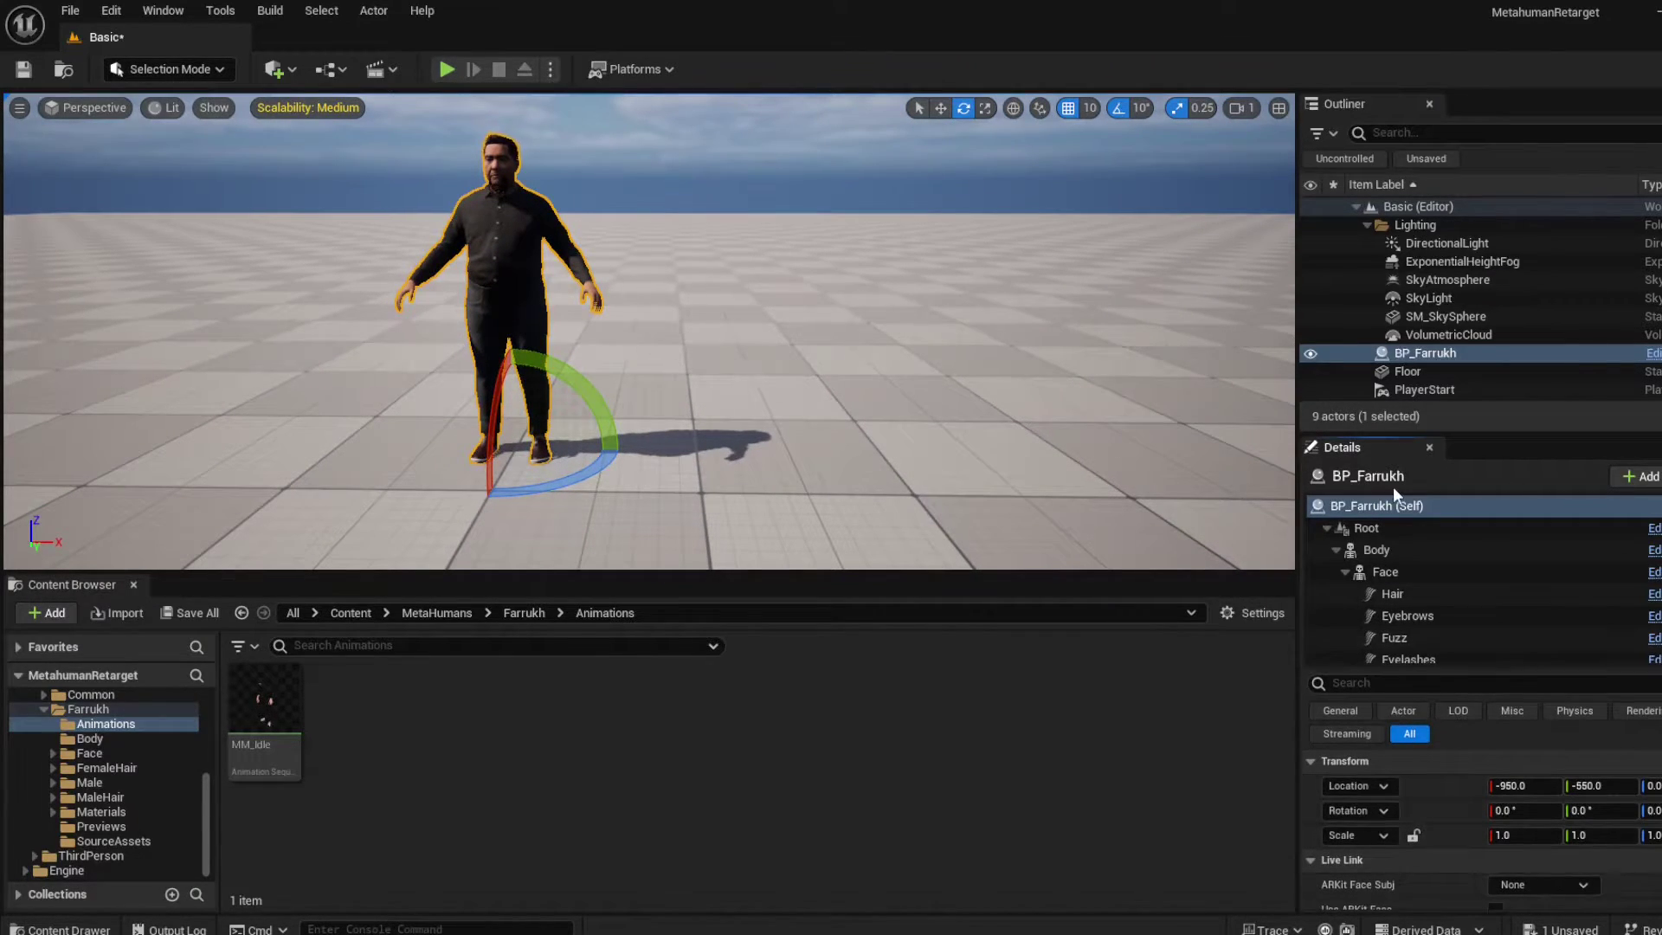
click(1375, 551)
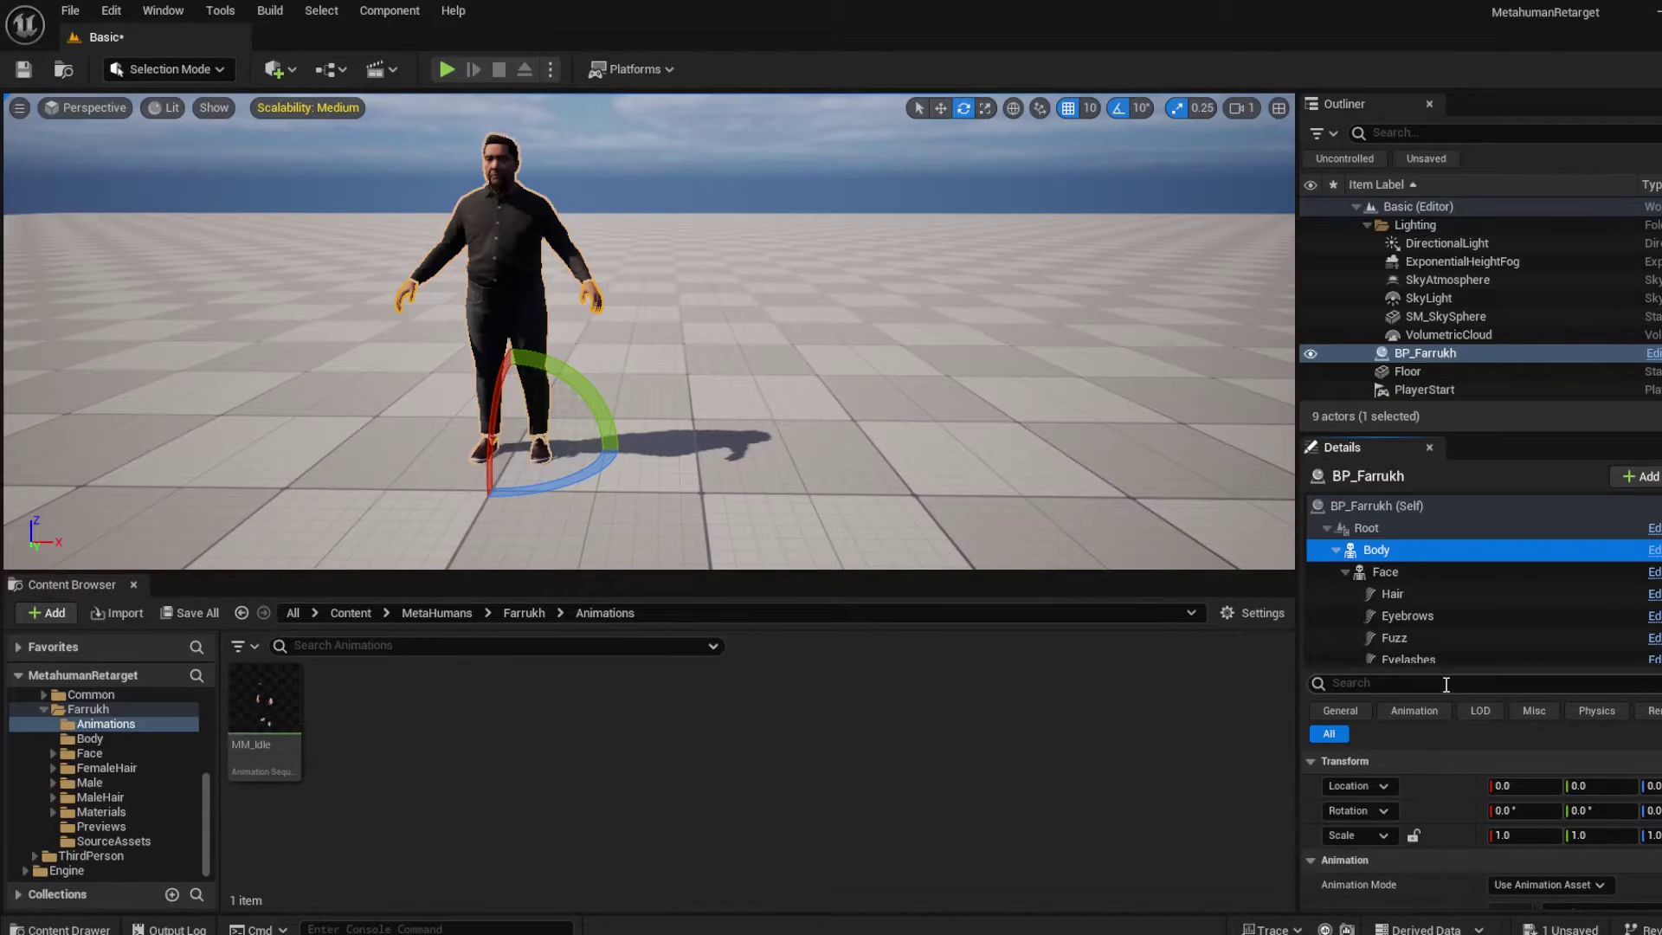
Step: Assign MM_Idle as the Body's Anim to Play, leaving the animation mode unchanged
scroll(1441, 781, down, 3)
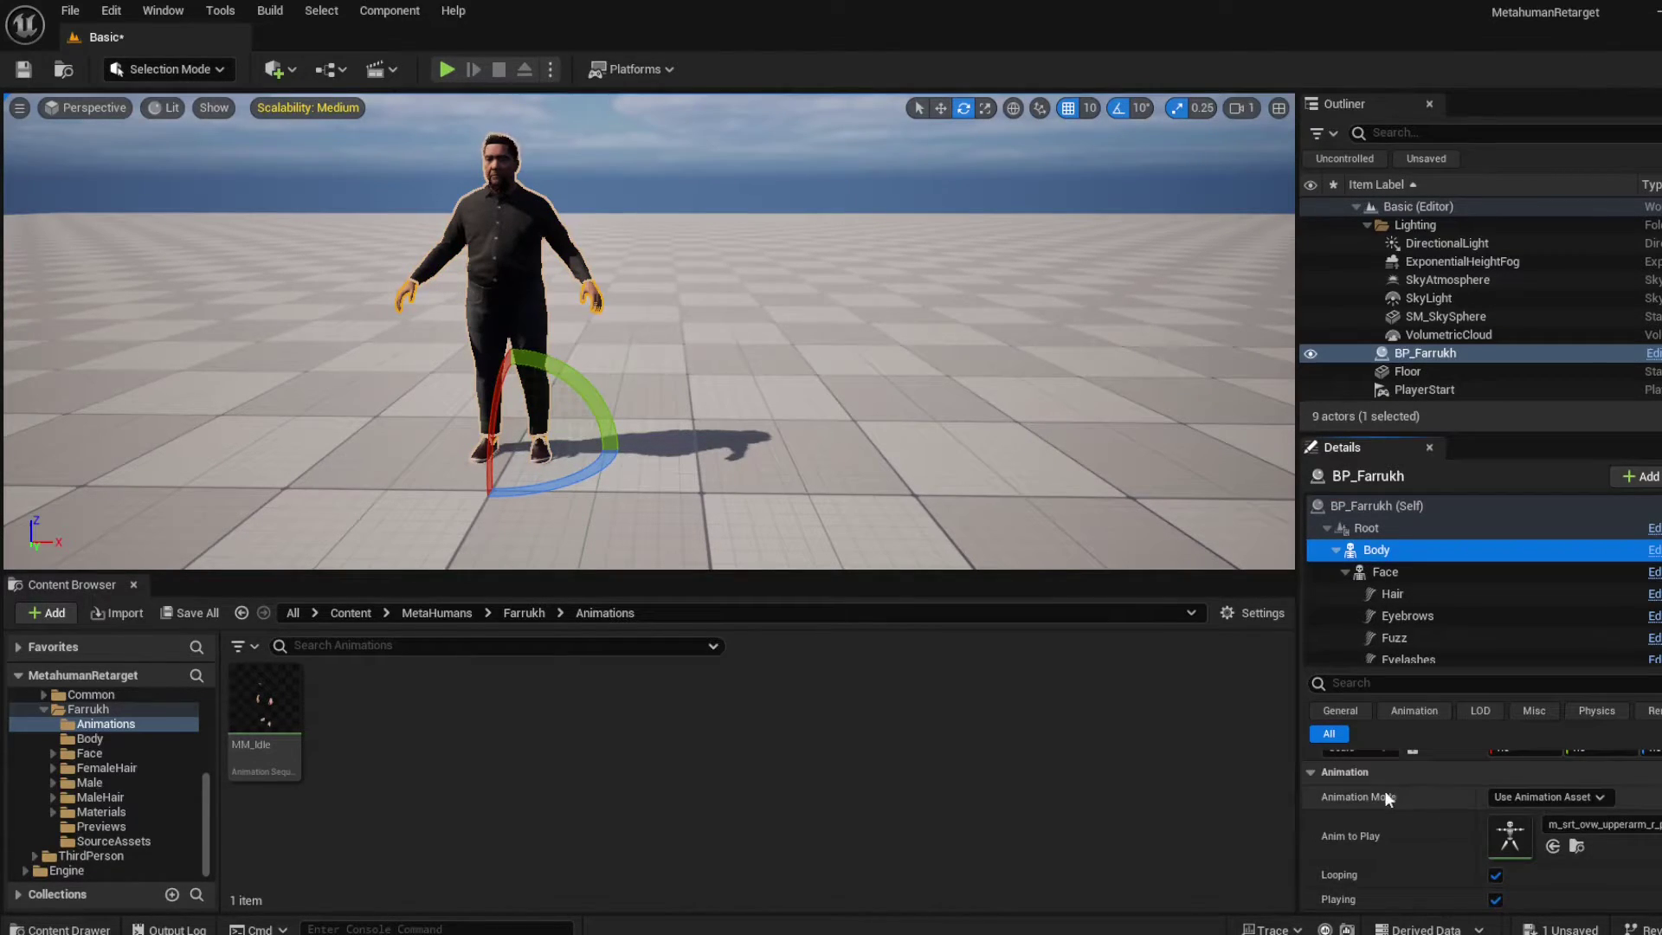
click(1552, 798)
click(1550, 830)
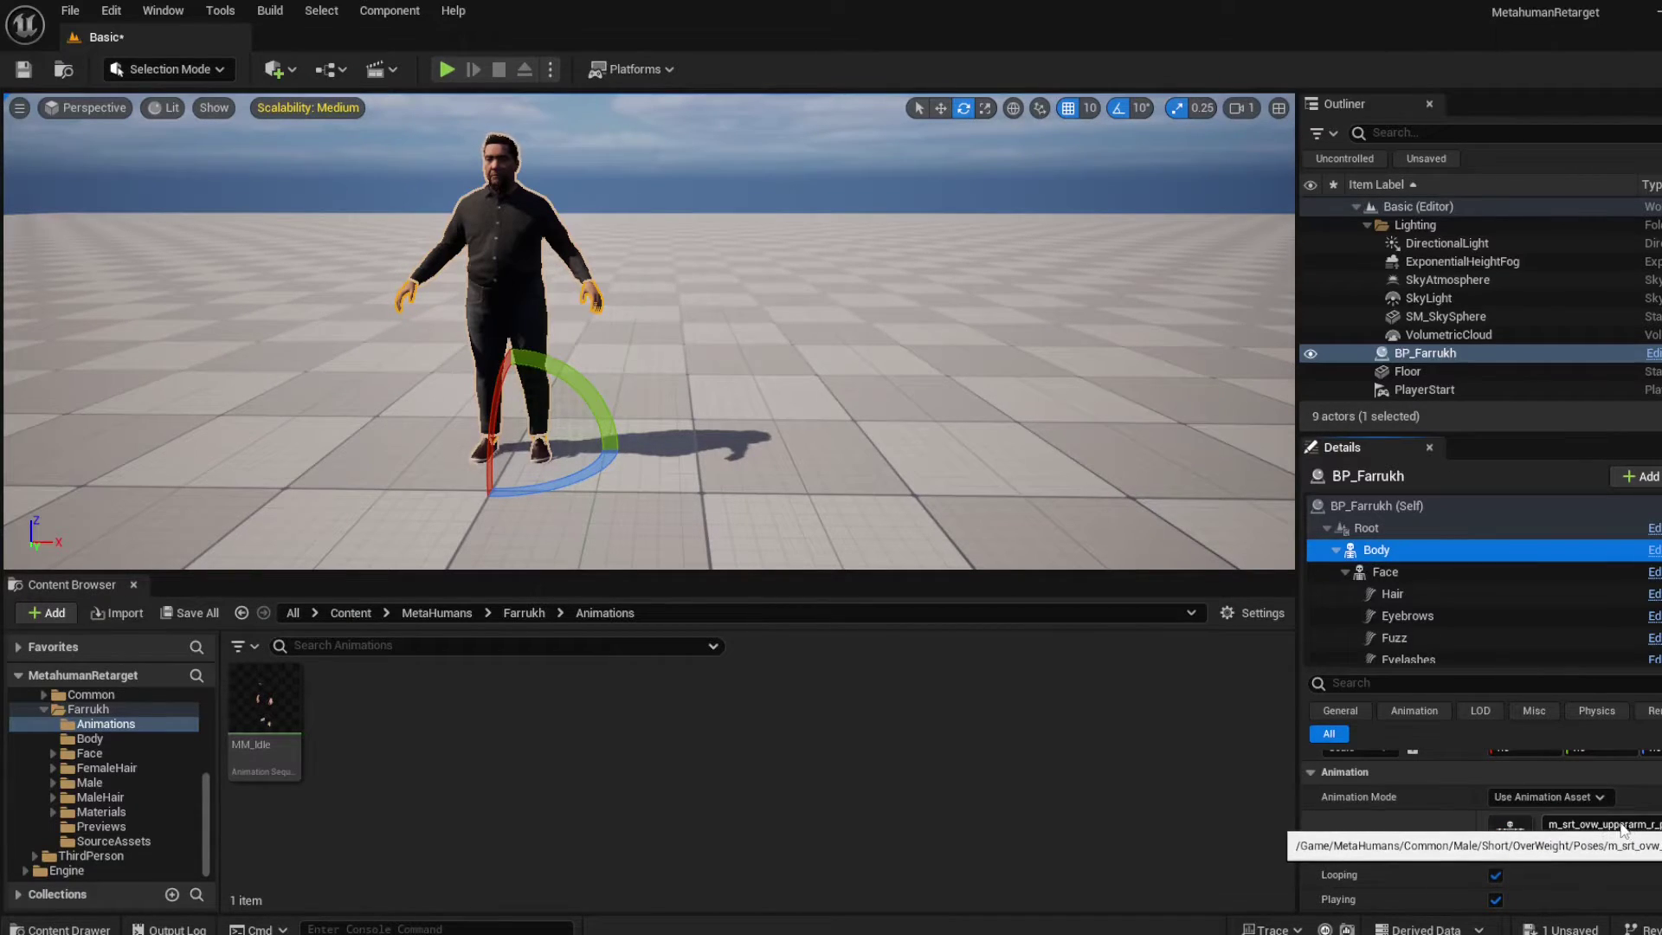
drag(262, 697, 1558, 830)
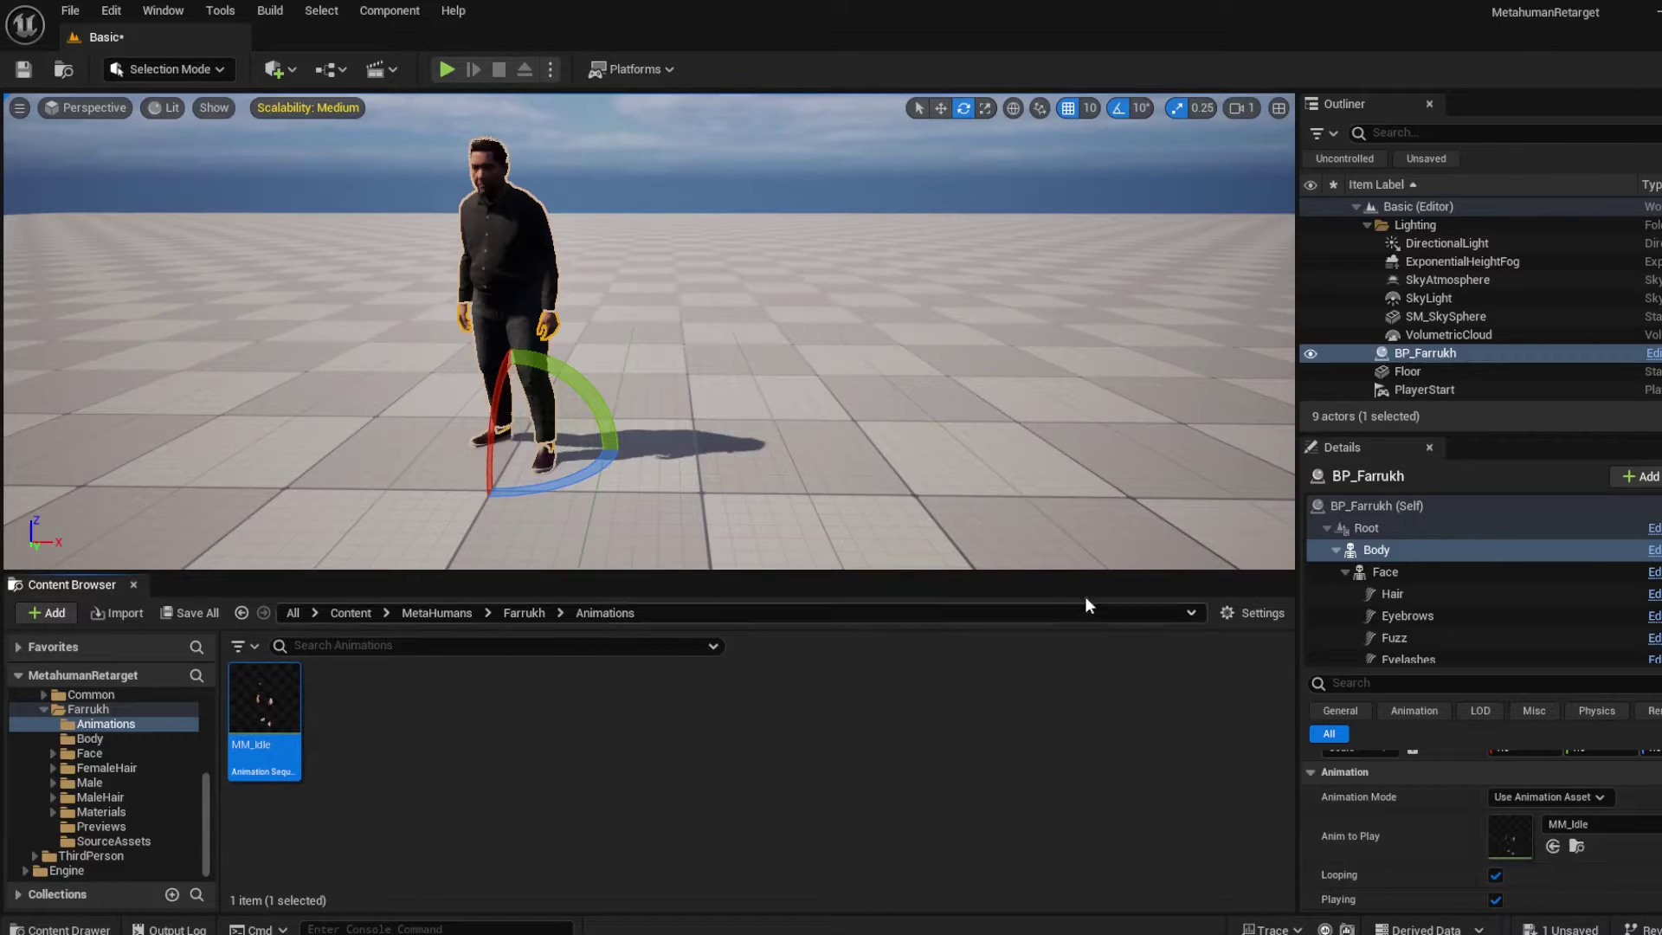
right_drag(686, 398, 665, 394)
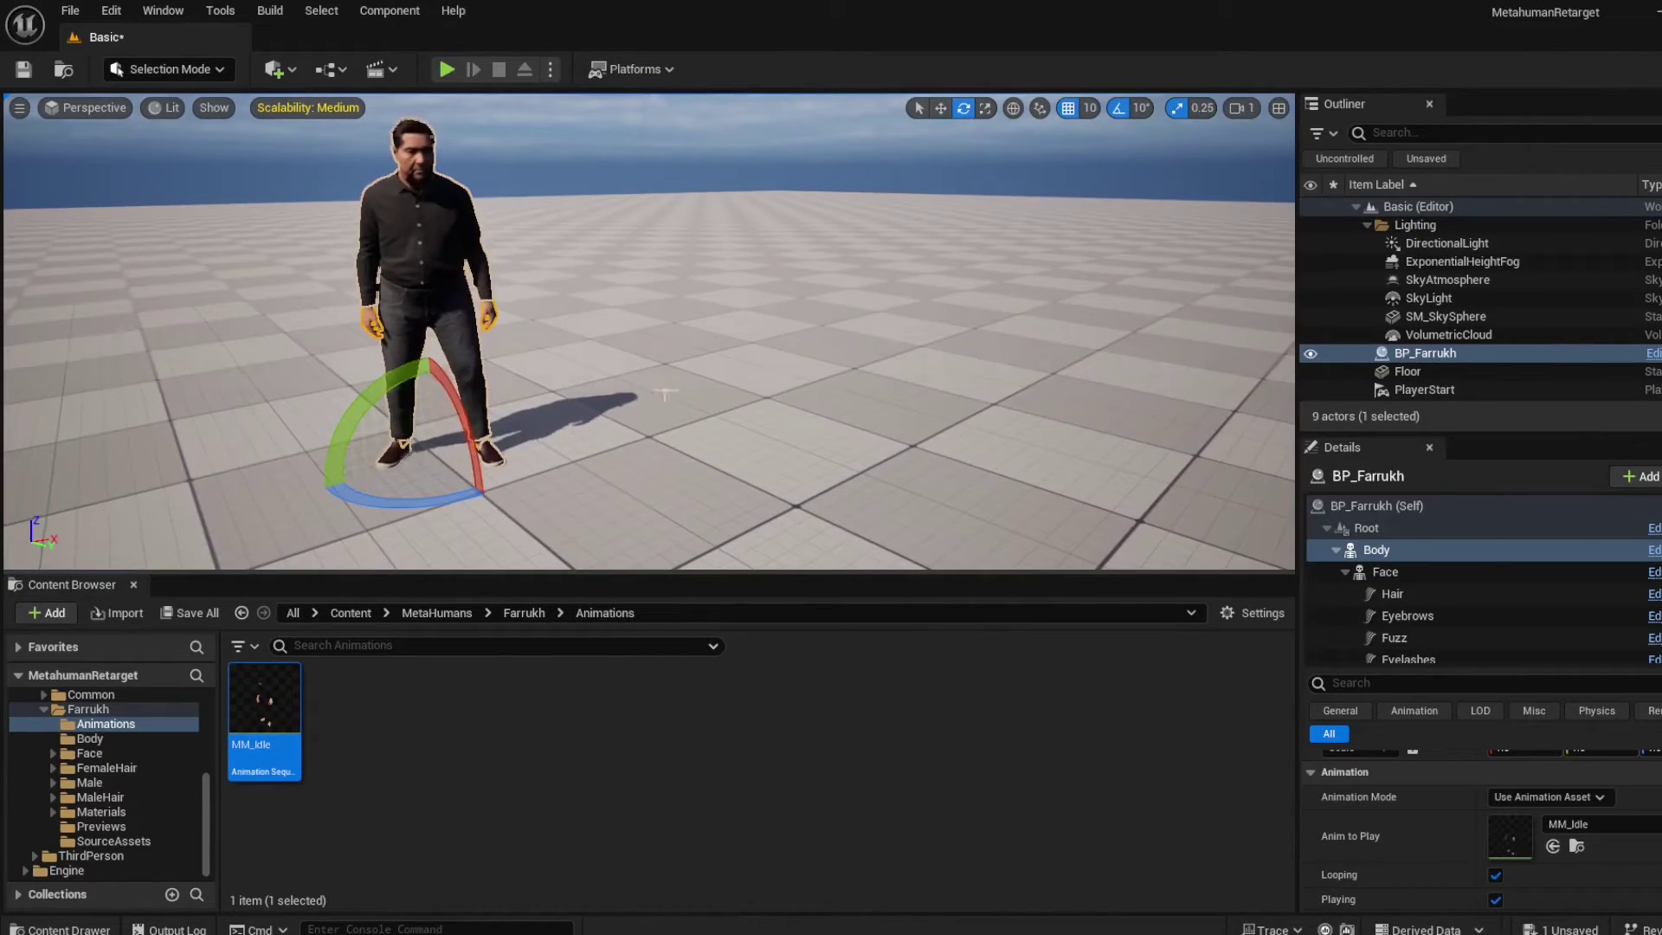
Step: Play the level, fly toward and away from Farrukh, then stop and frame BP_Farrukh
click(446, 71)
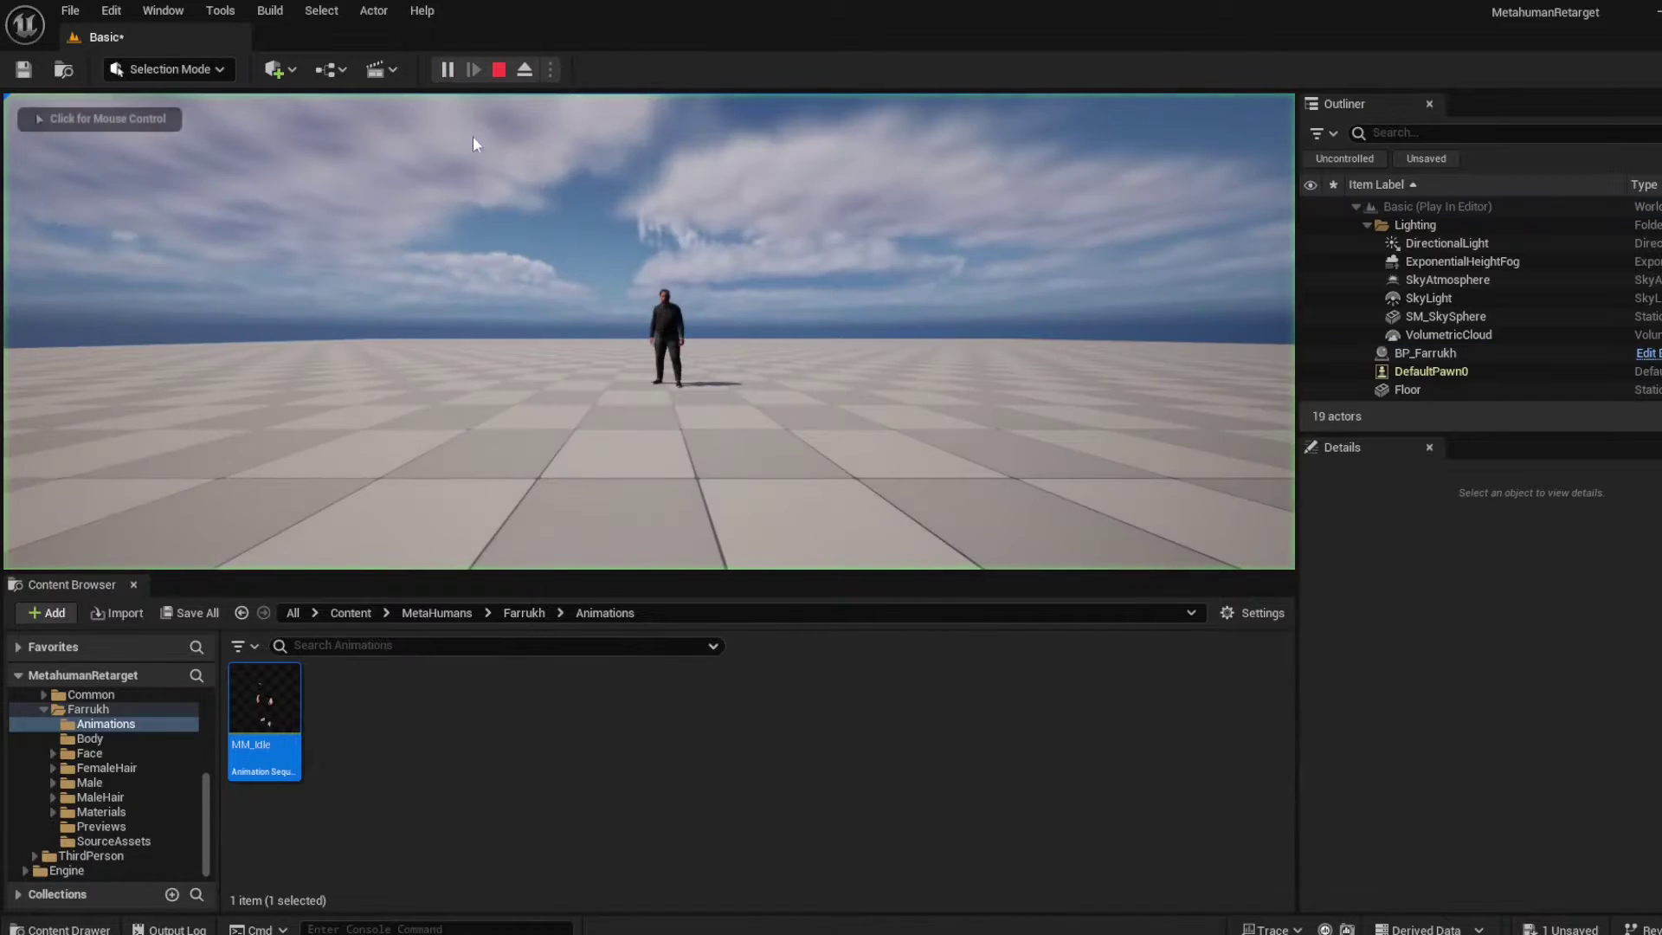
key(w)
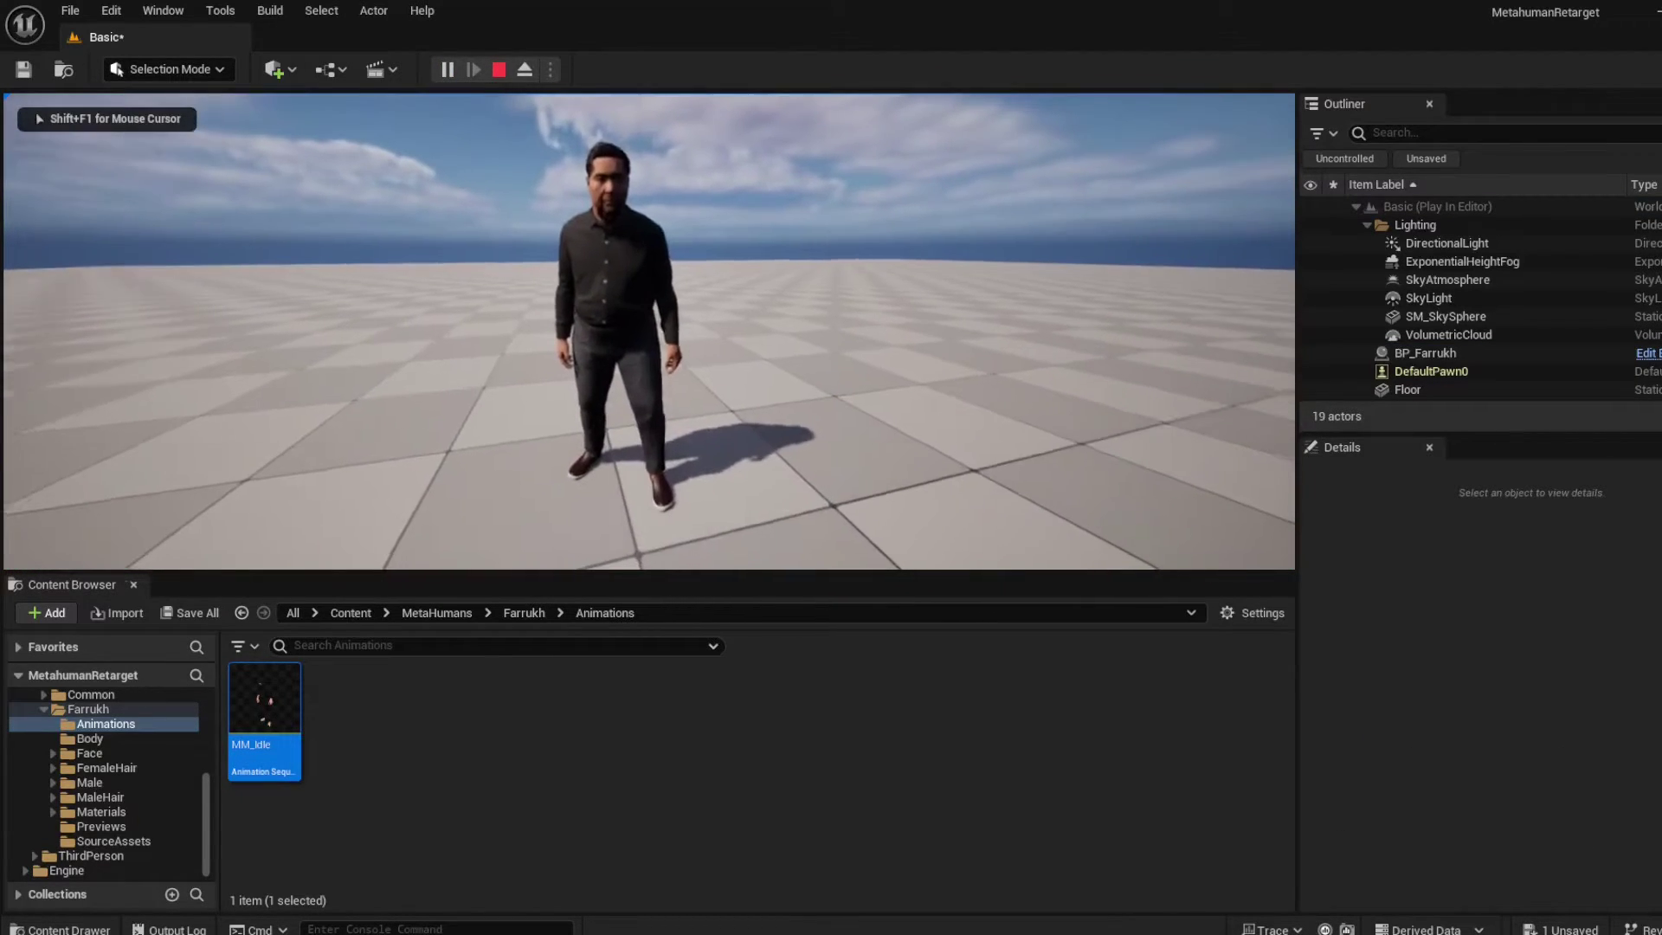
key(w)
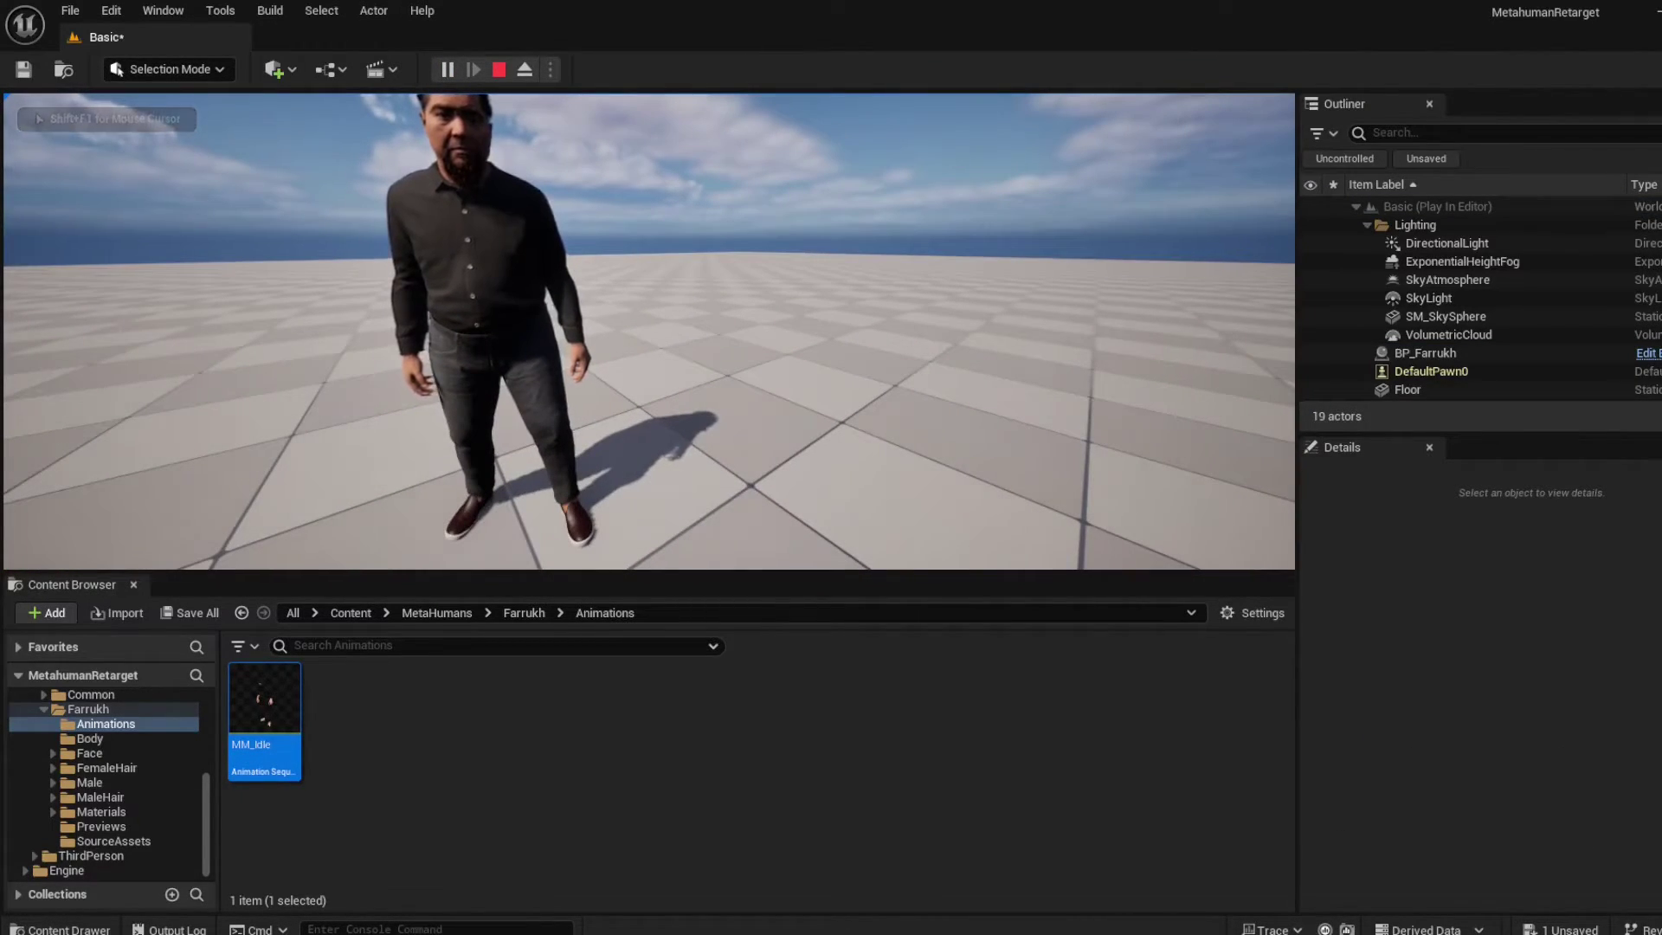
key(s)
key(s)
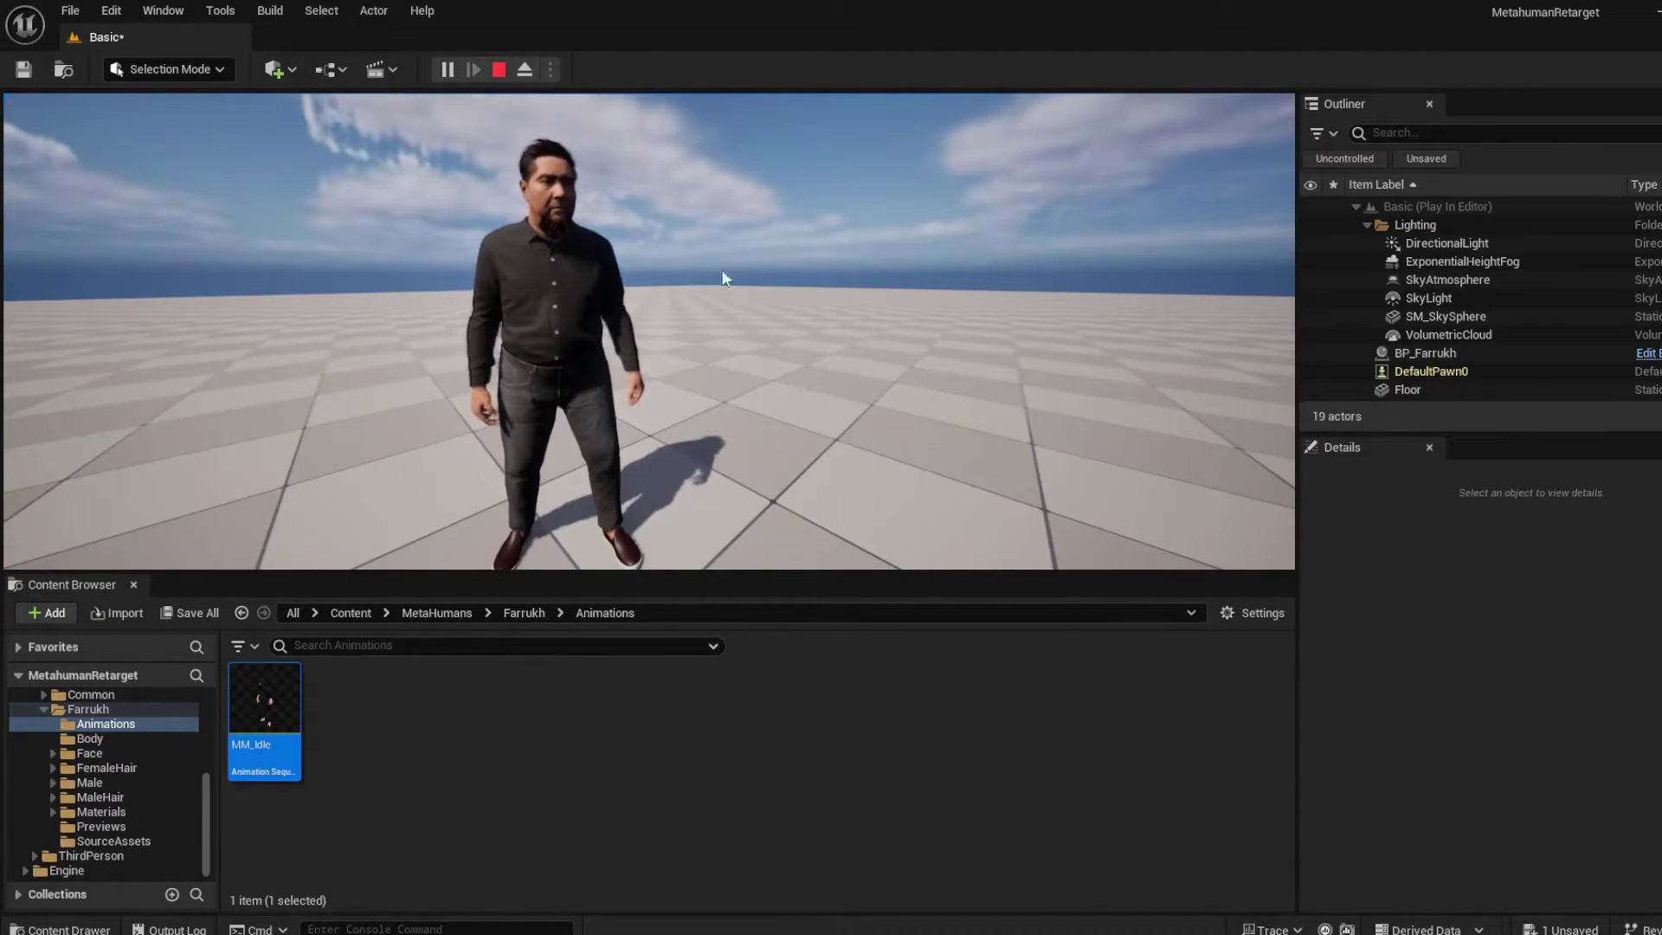
key(Escape)
key(f)
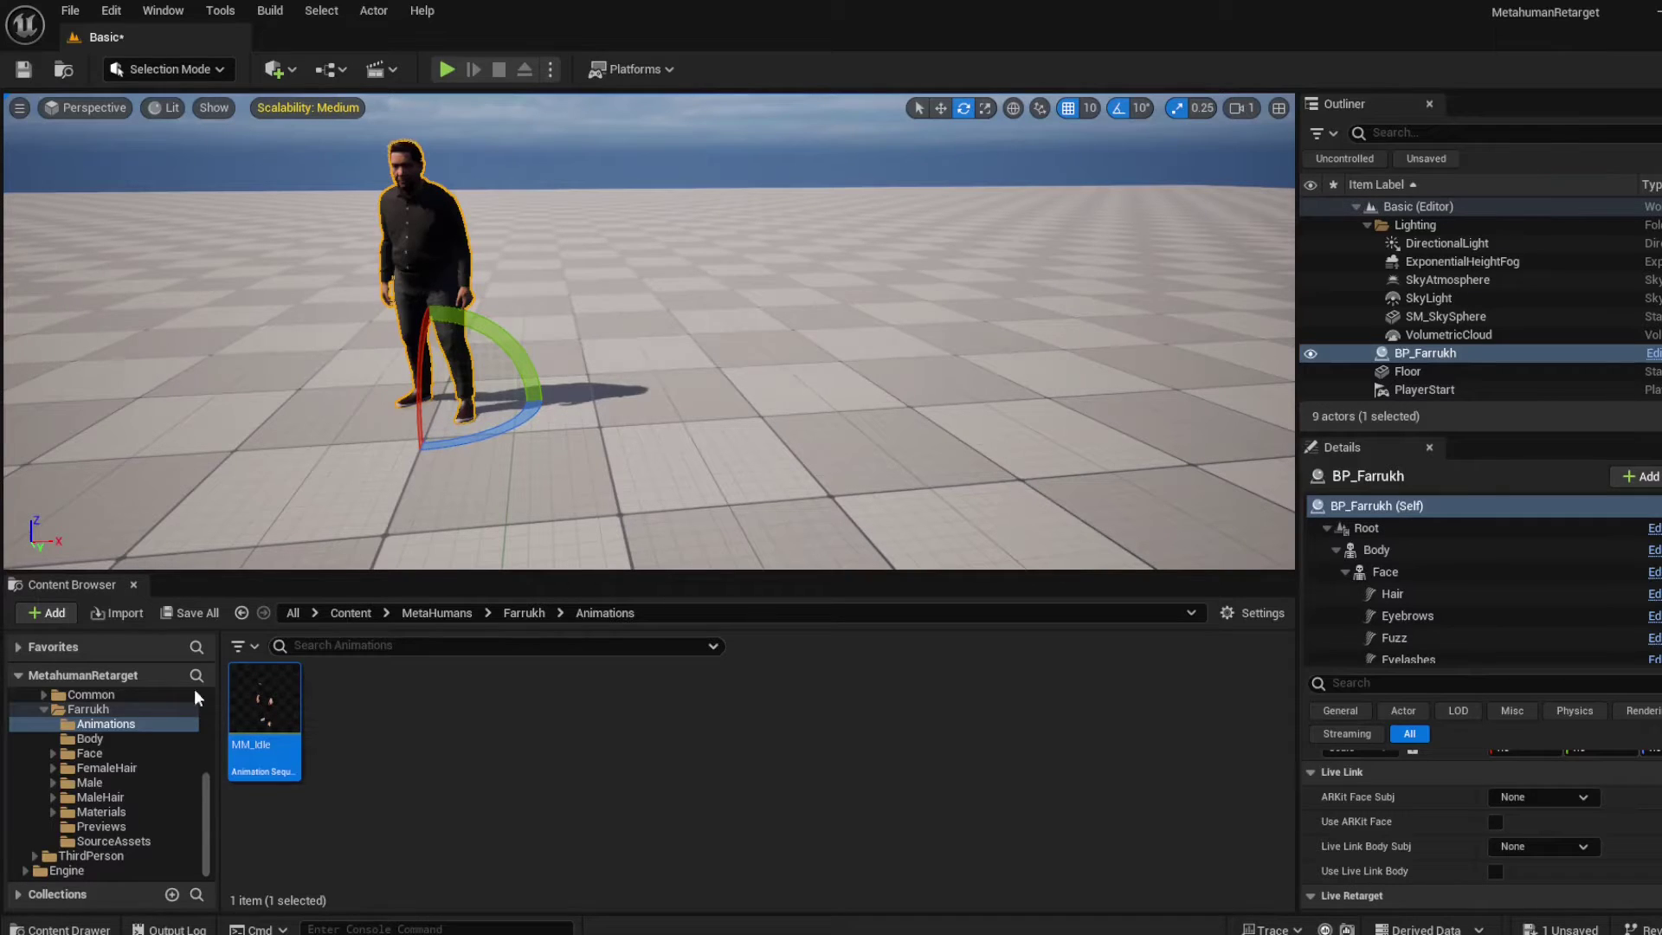
Step: Open File Explorer on the Mixamo downloads and create a Mixamo folder under Content
key(super+e)
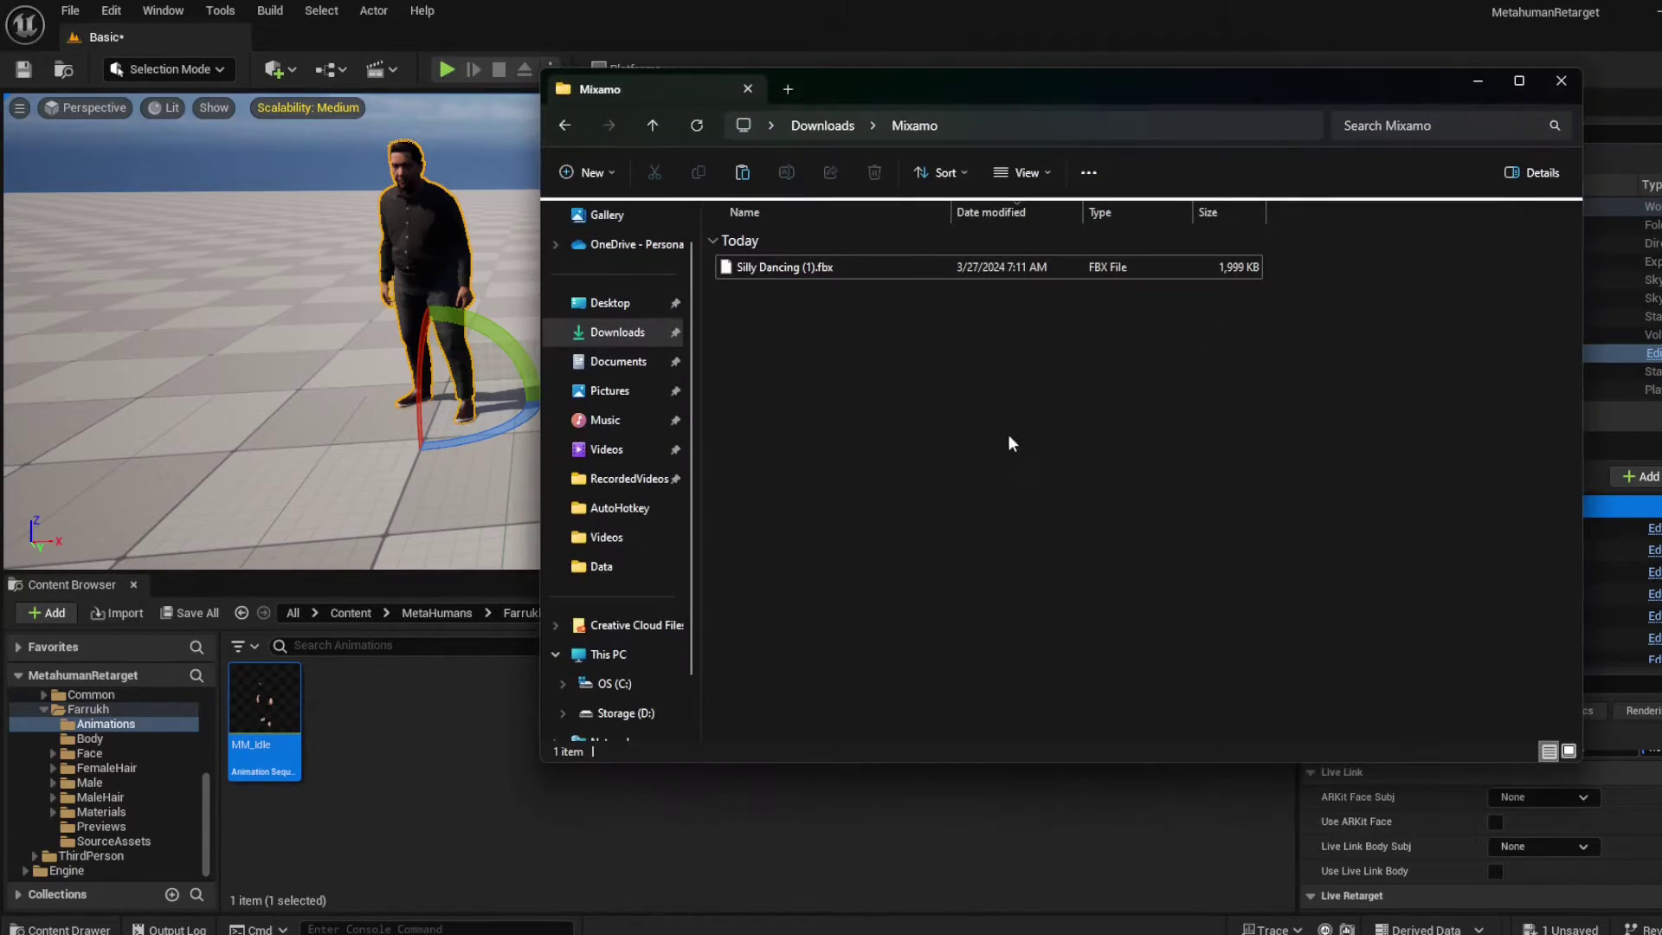
drag(860, 81, 1001, 169)
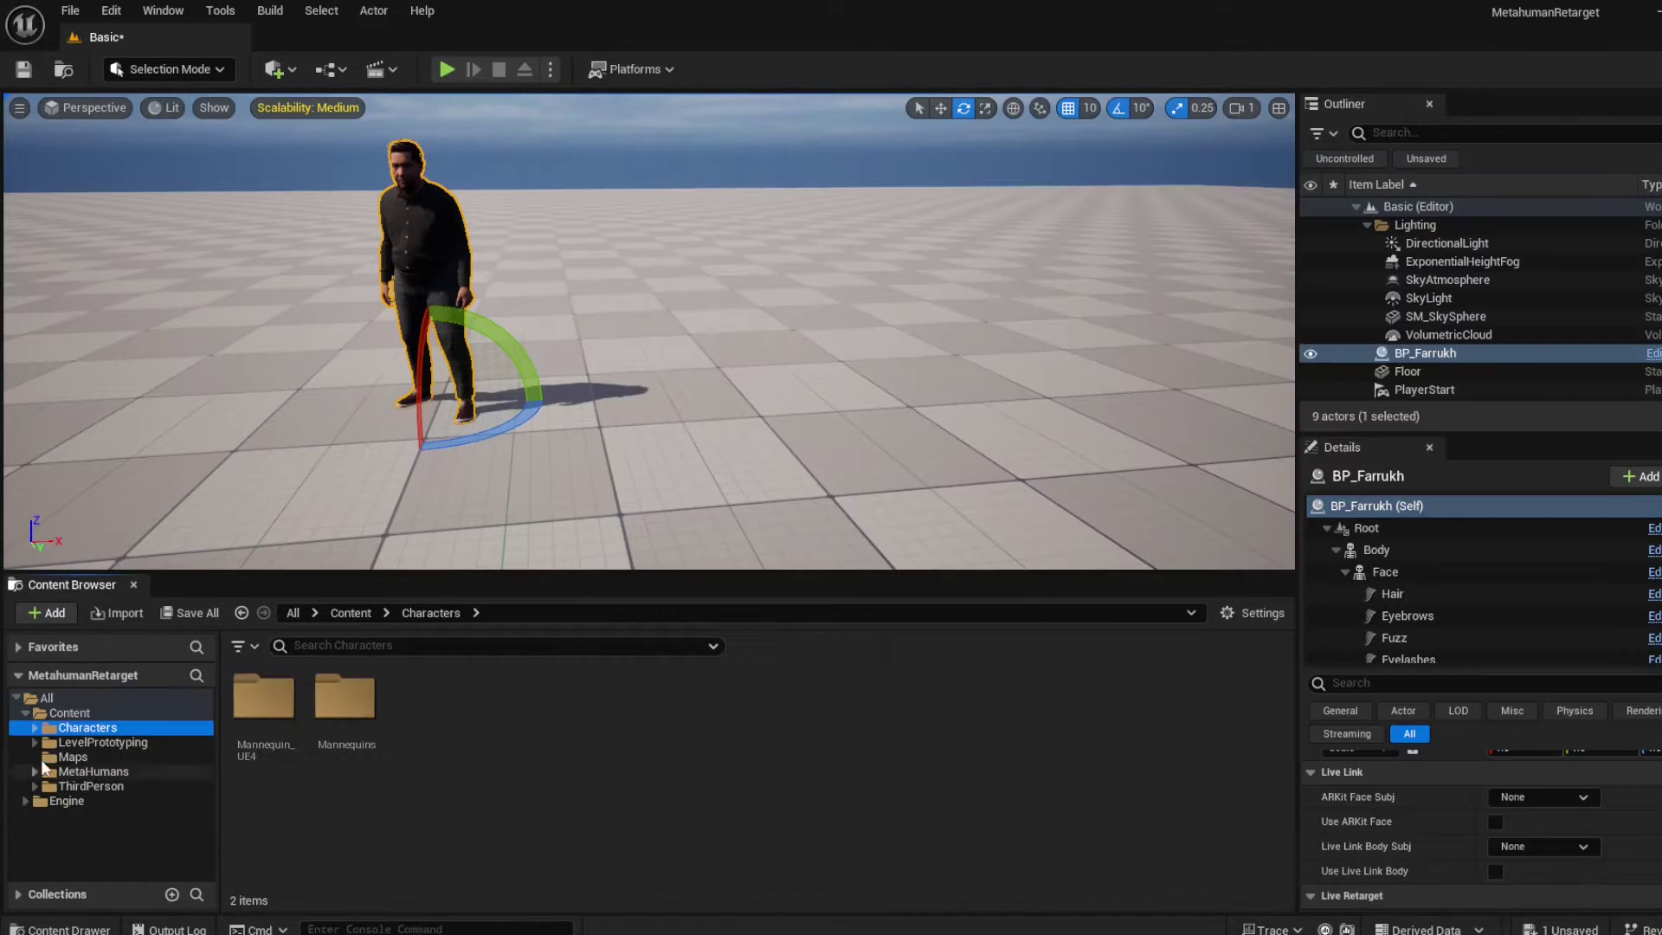
right_click(93, 719)
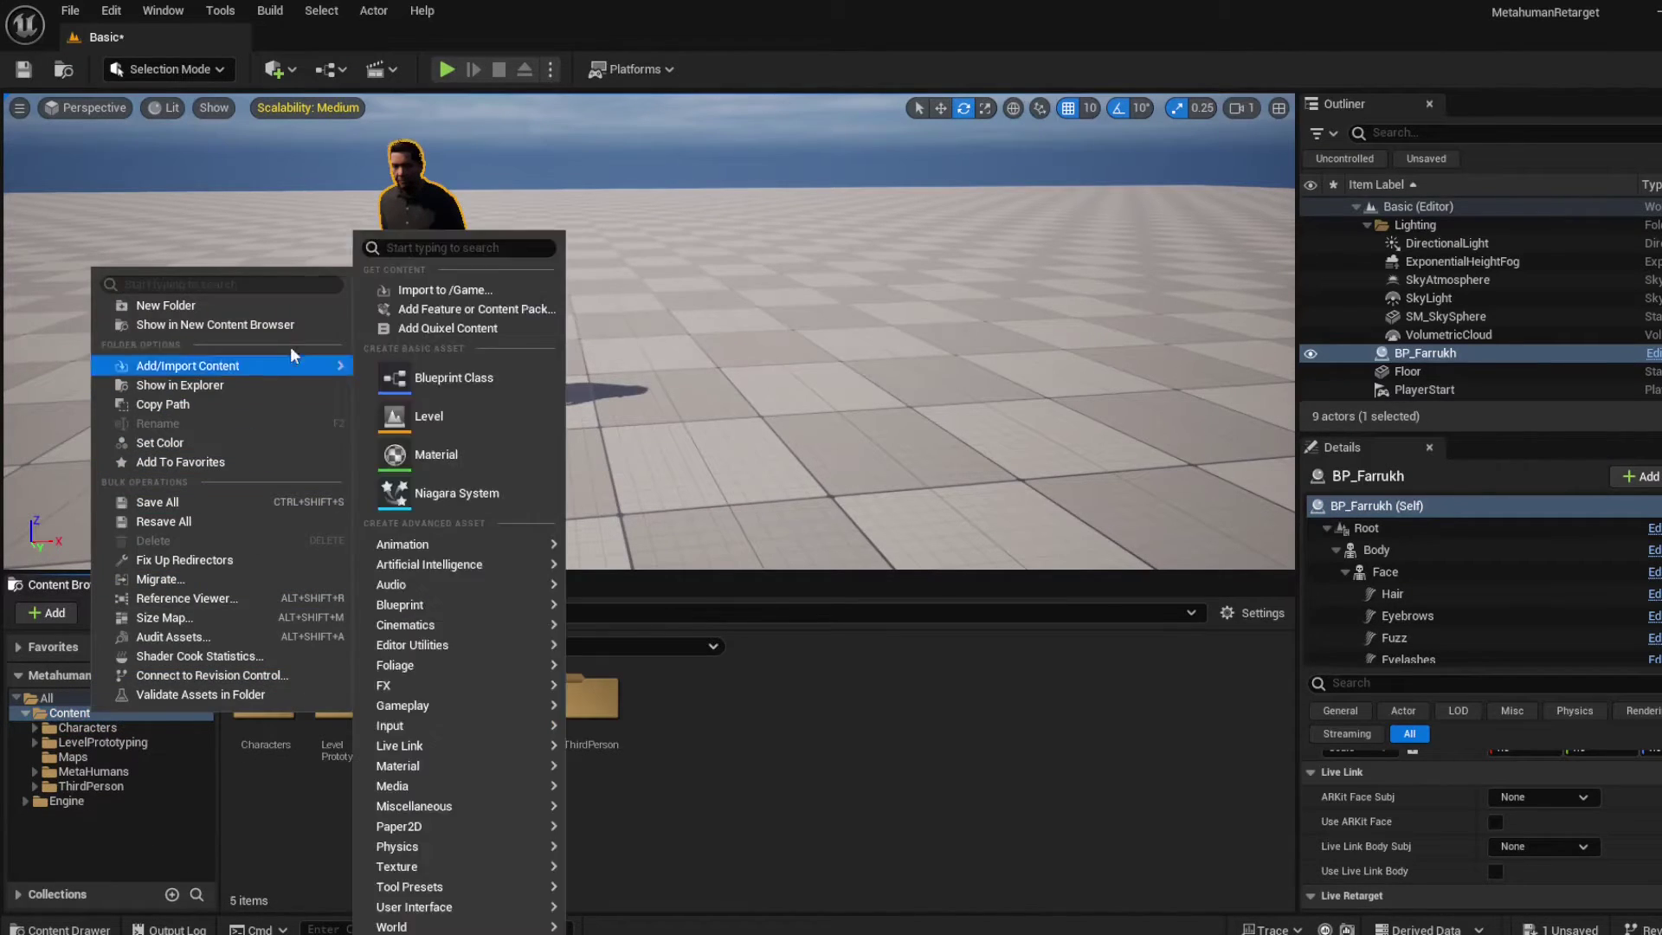
click(283, 303)
text(Mixamo)
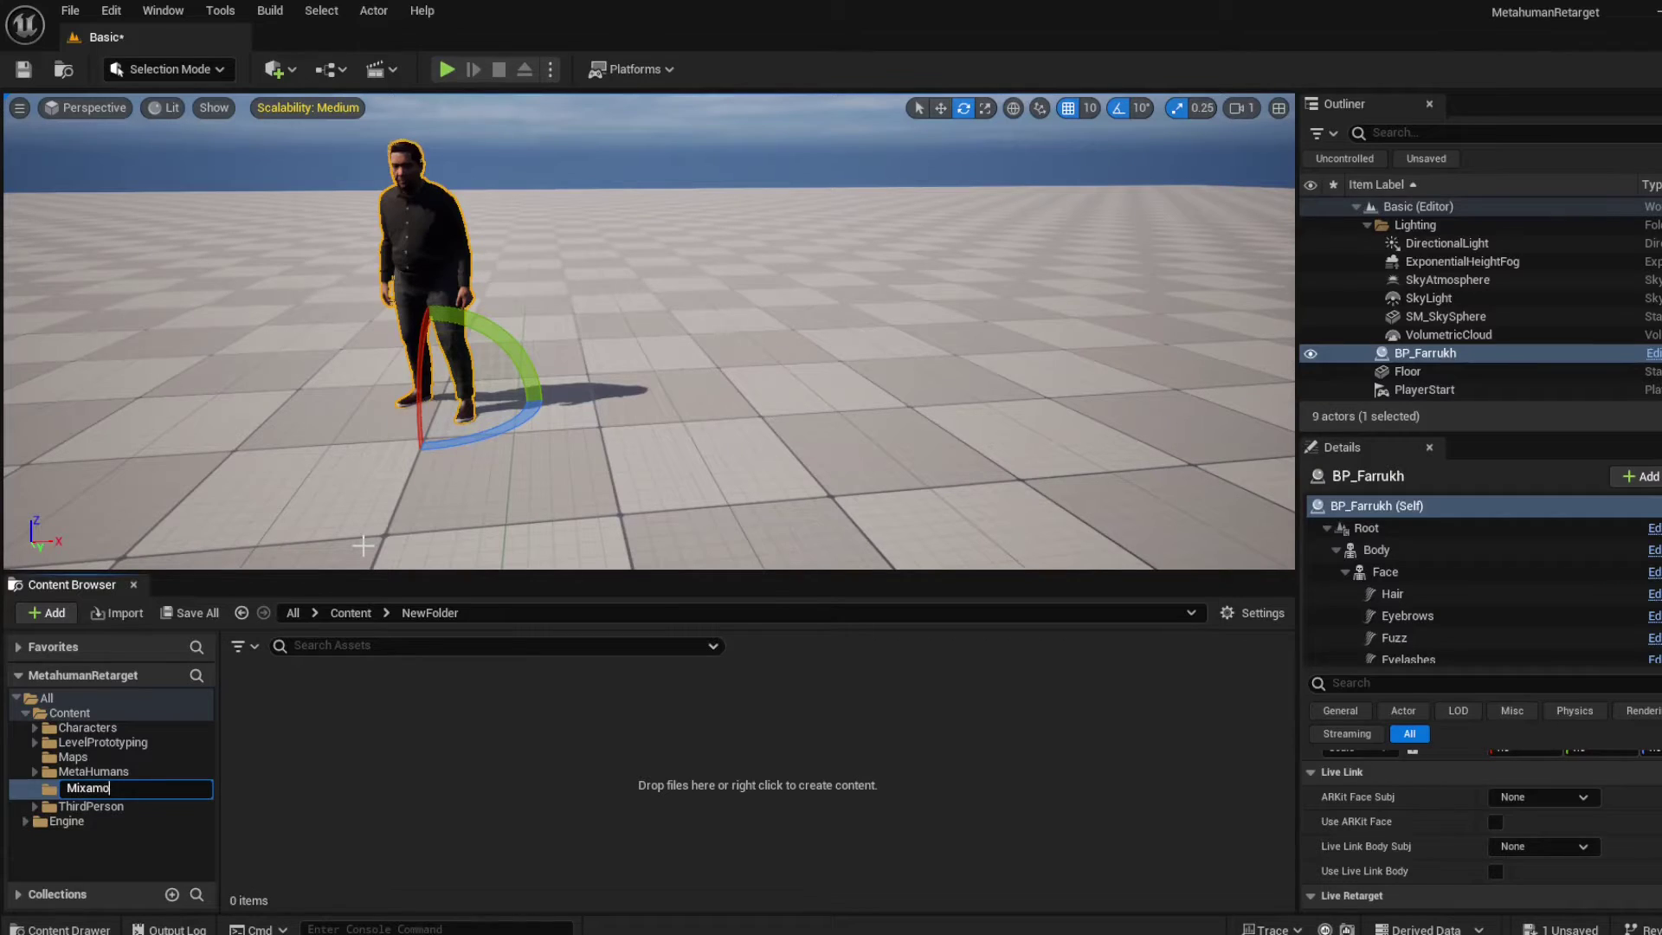
key(Return)
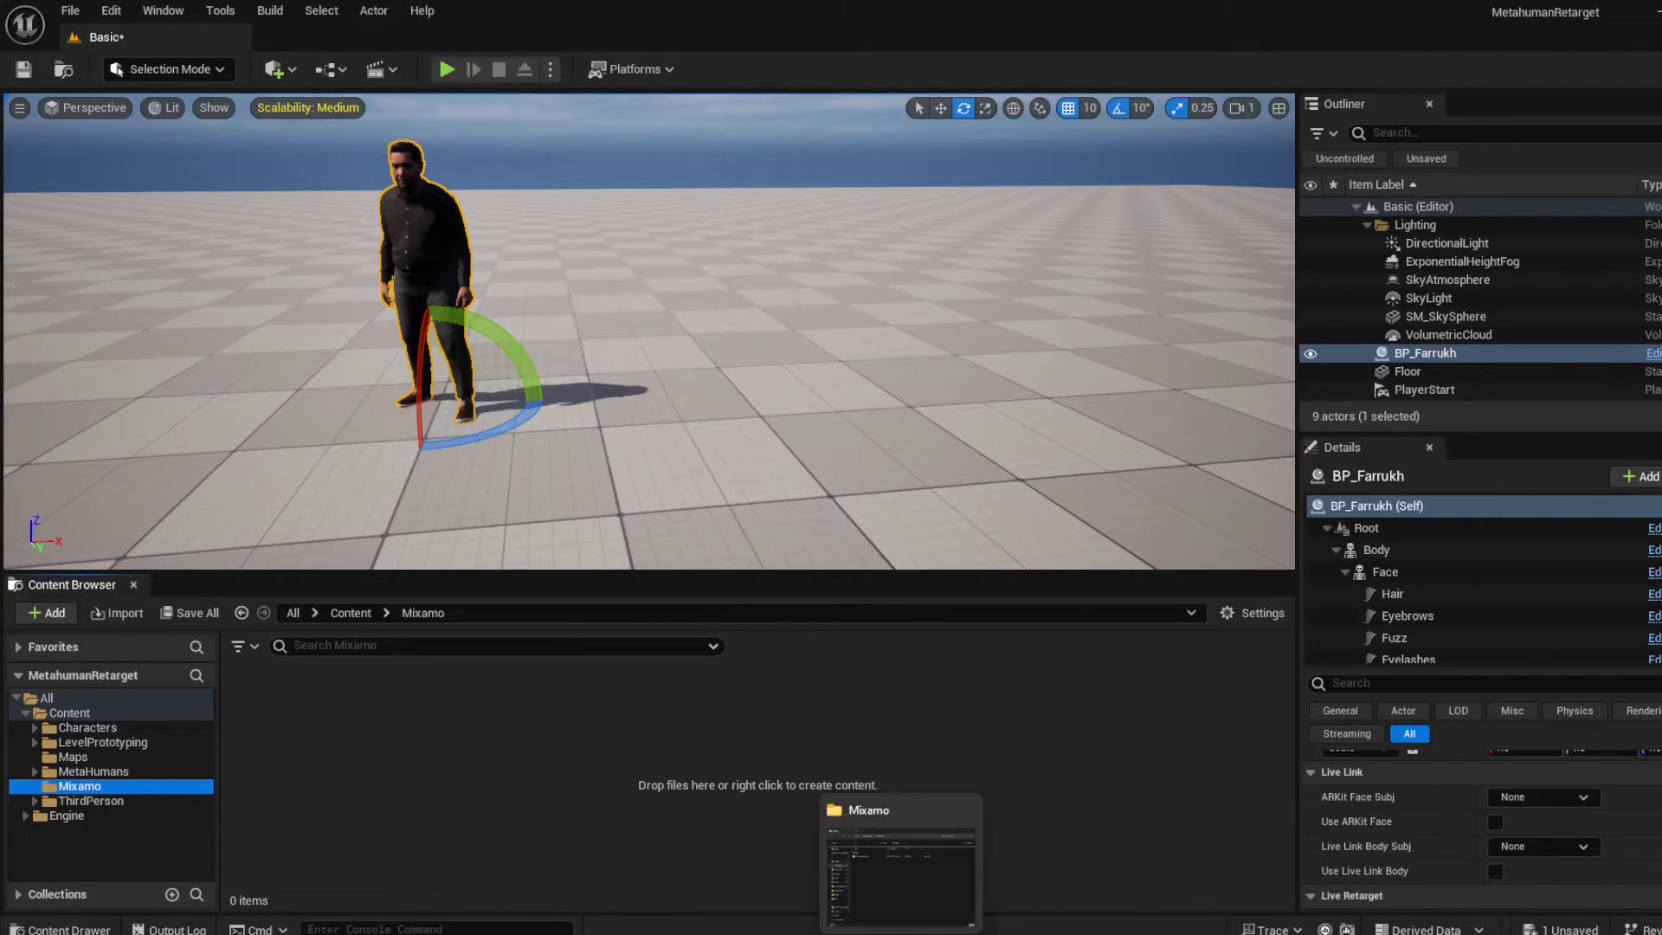
click(916, 883)
Step: Drag Silly Dancing (1).fbx into the Mixamo folder, Import All, and close the Message Log
click(940, 355)
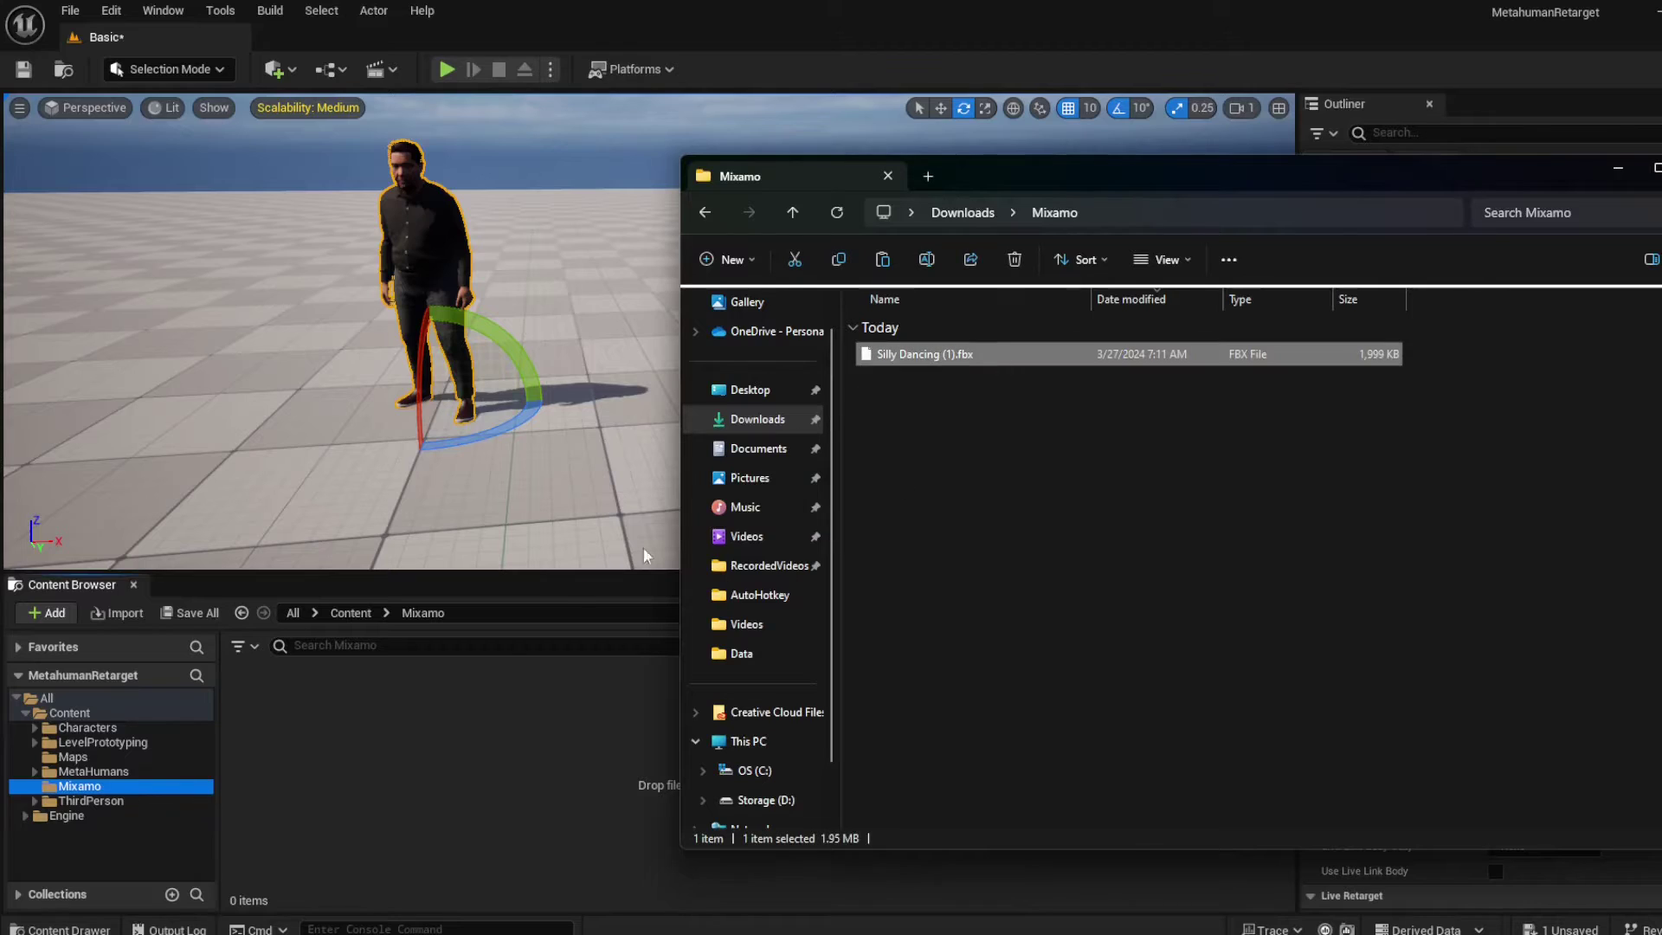
drag(381, 767, 377, 762)
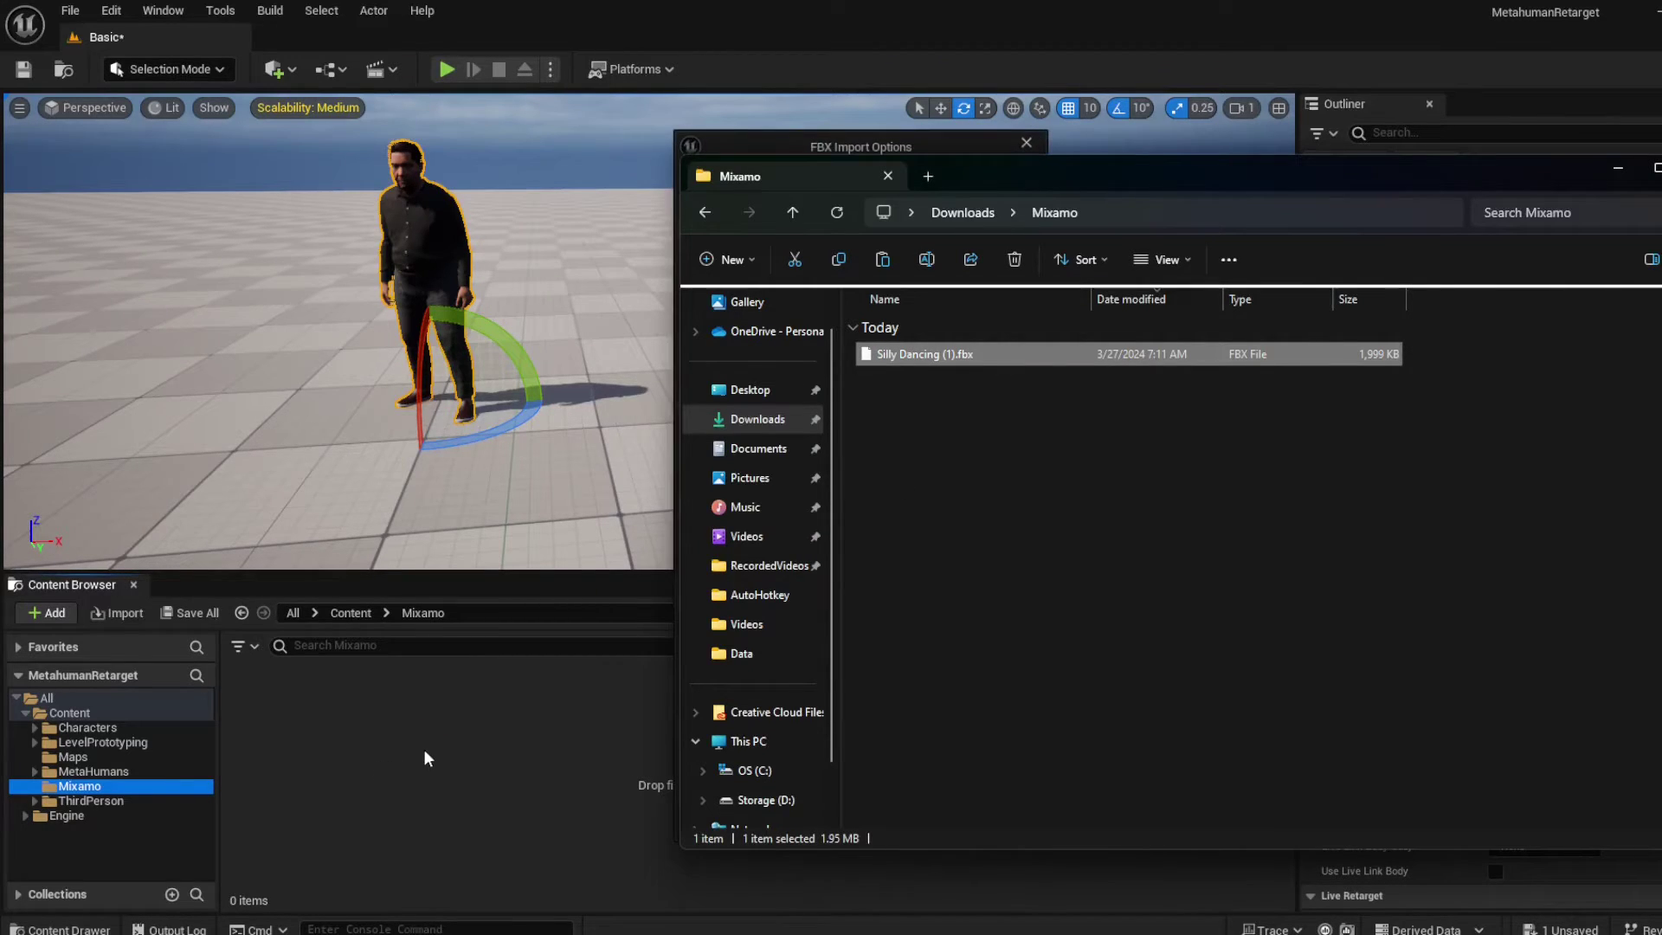
click(933, 144)
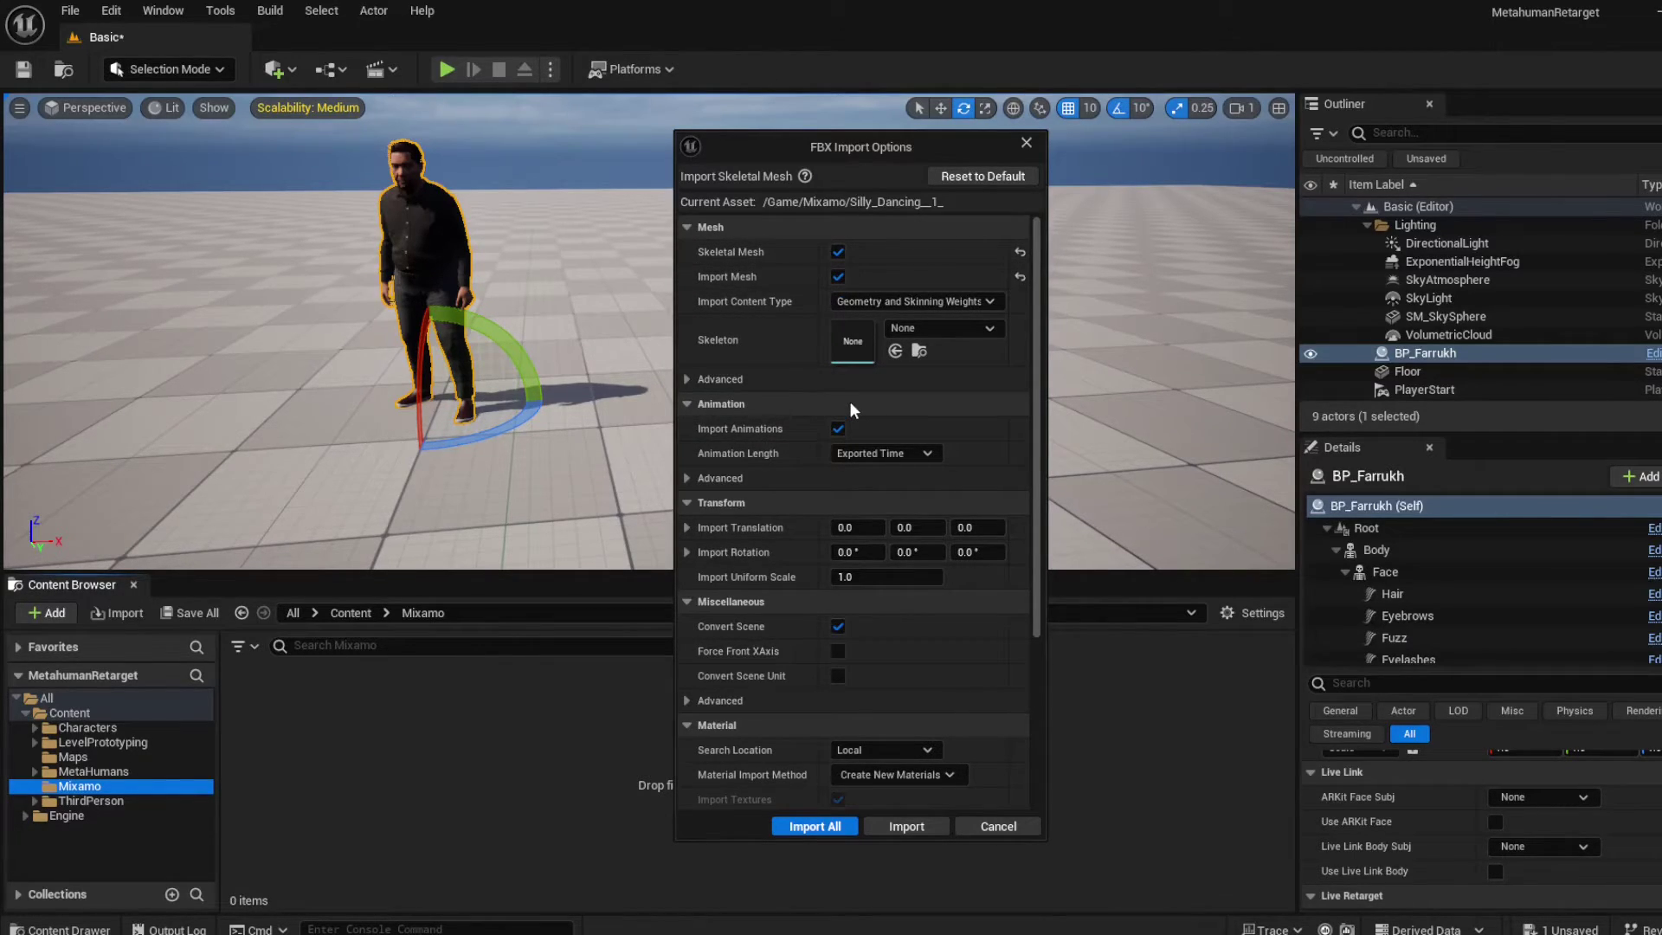
click(810, 824)
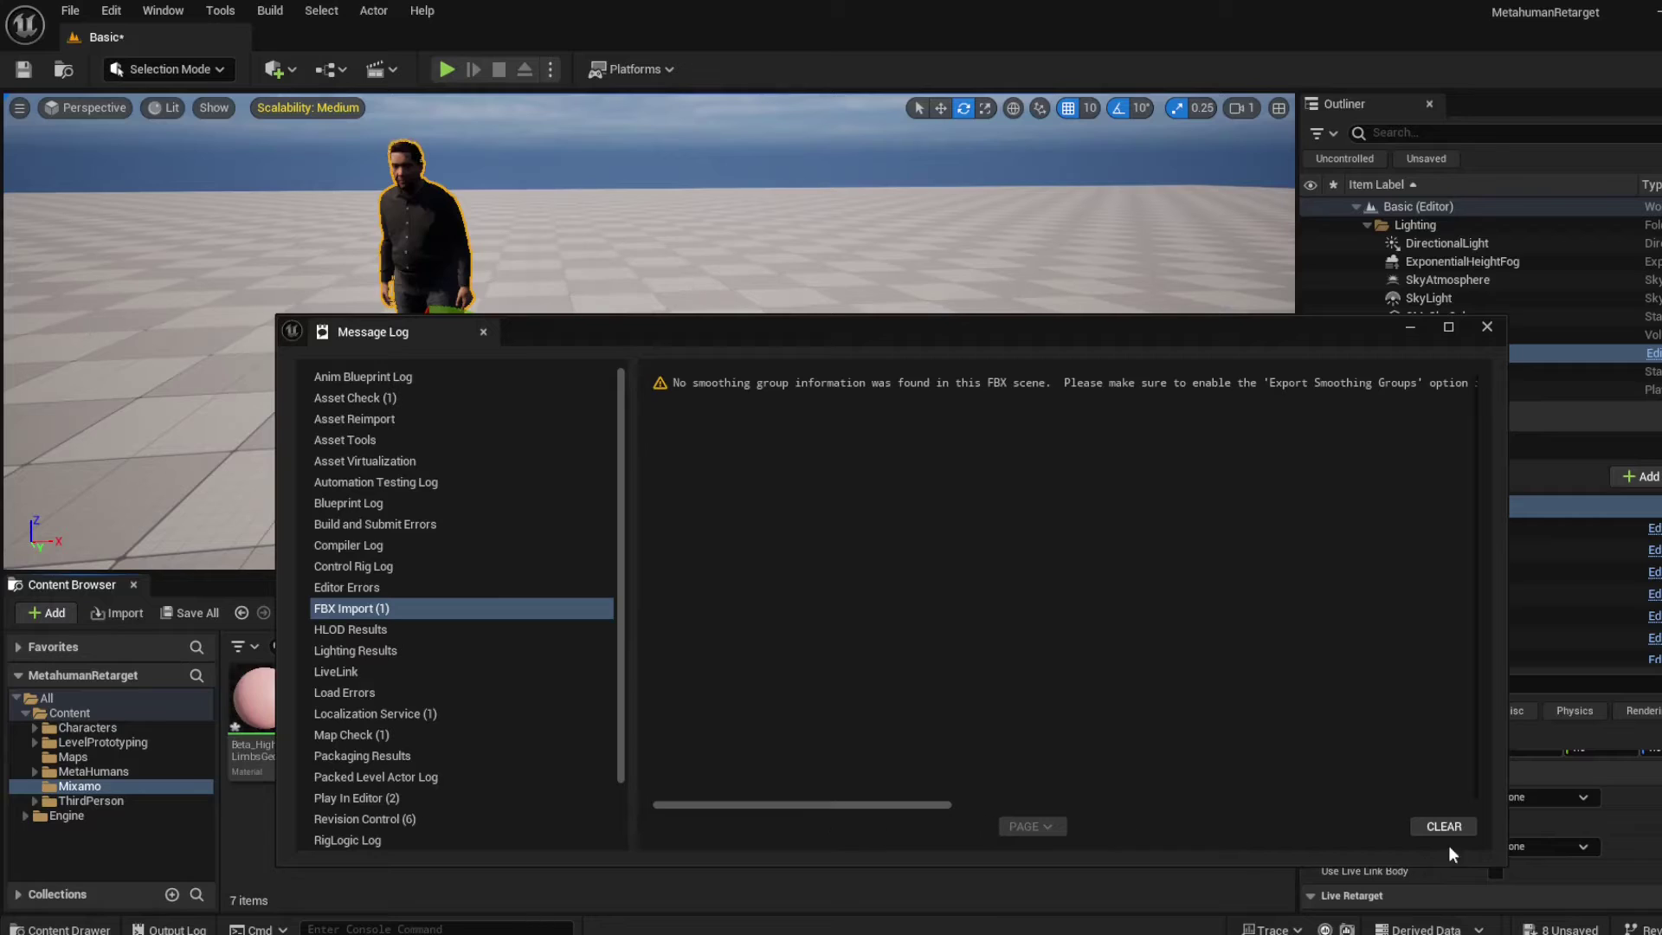
click(1493, 333)
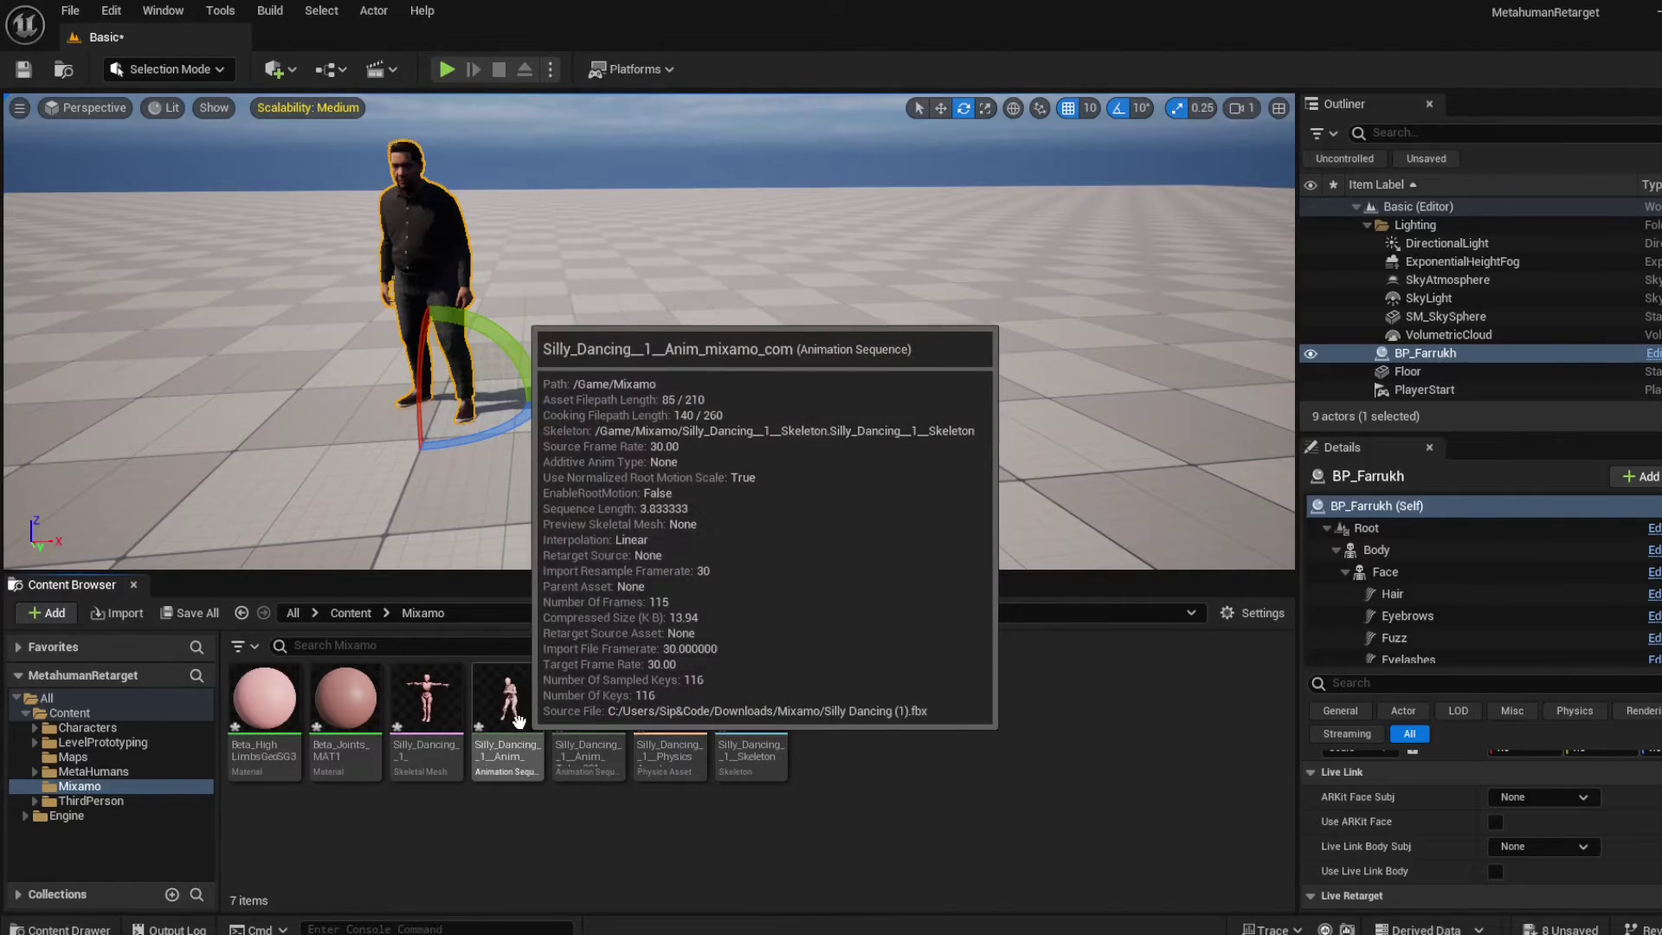
double_click(511, 716)
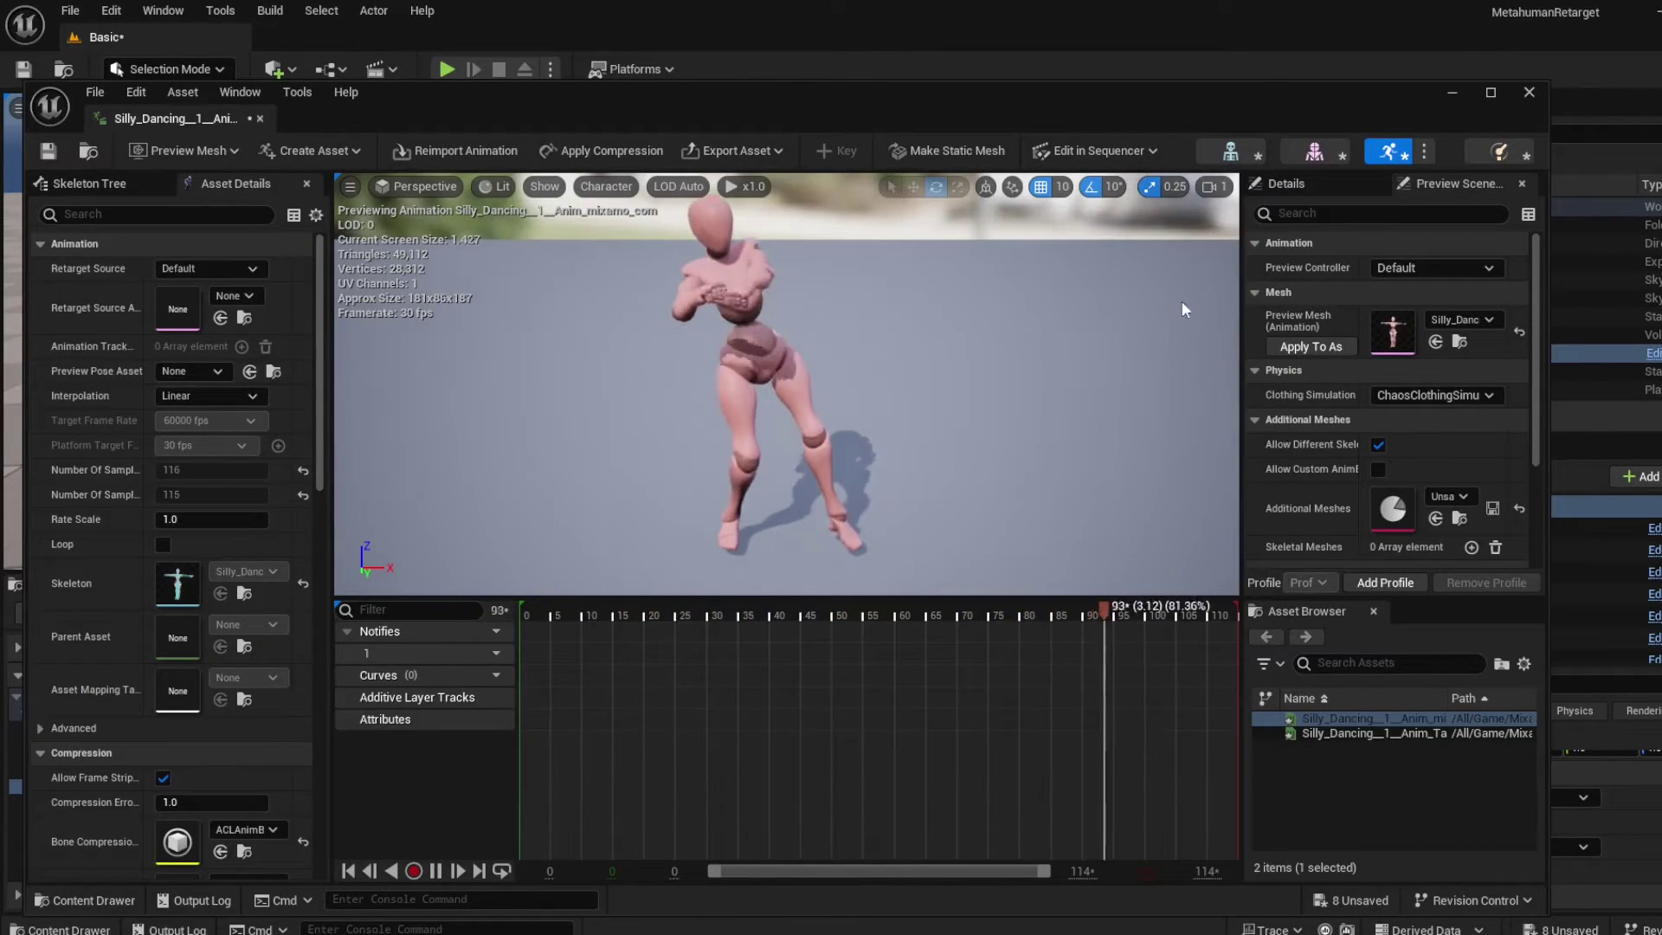
click(1528, 93)
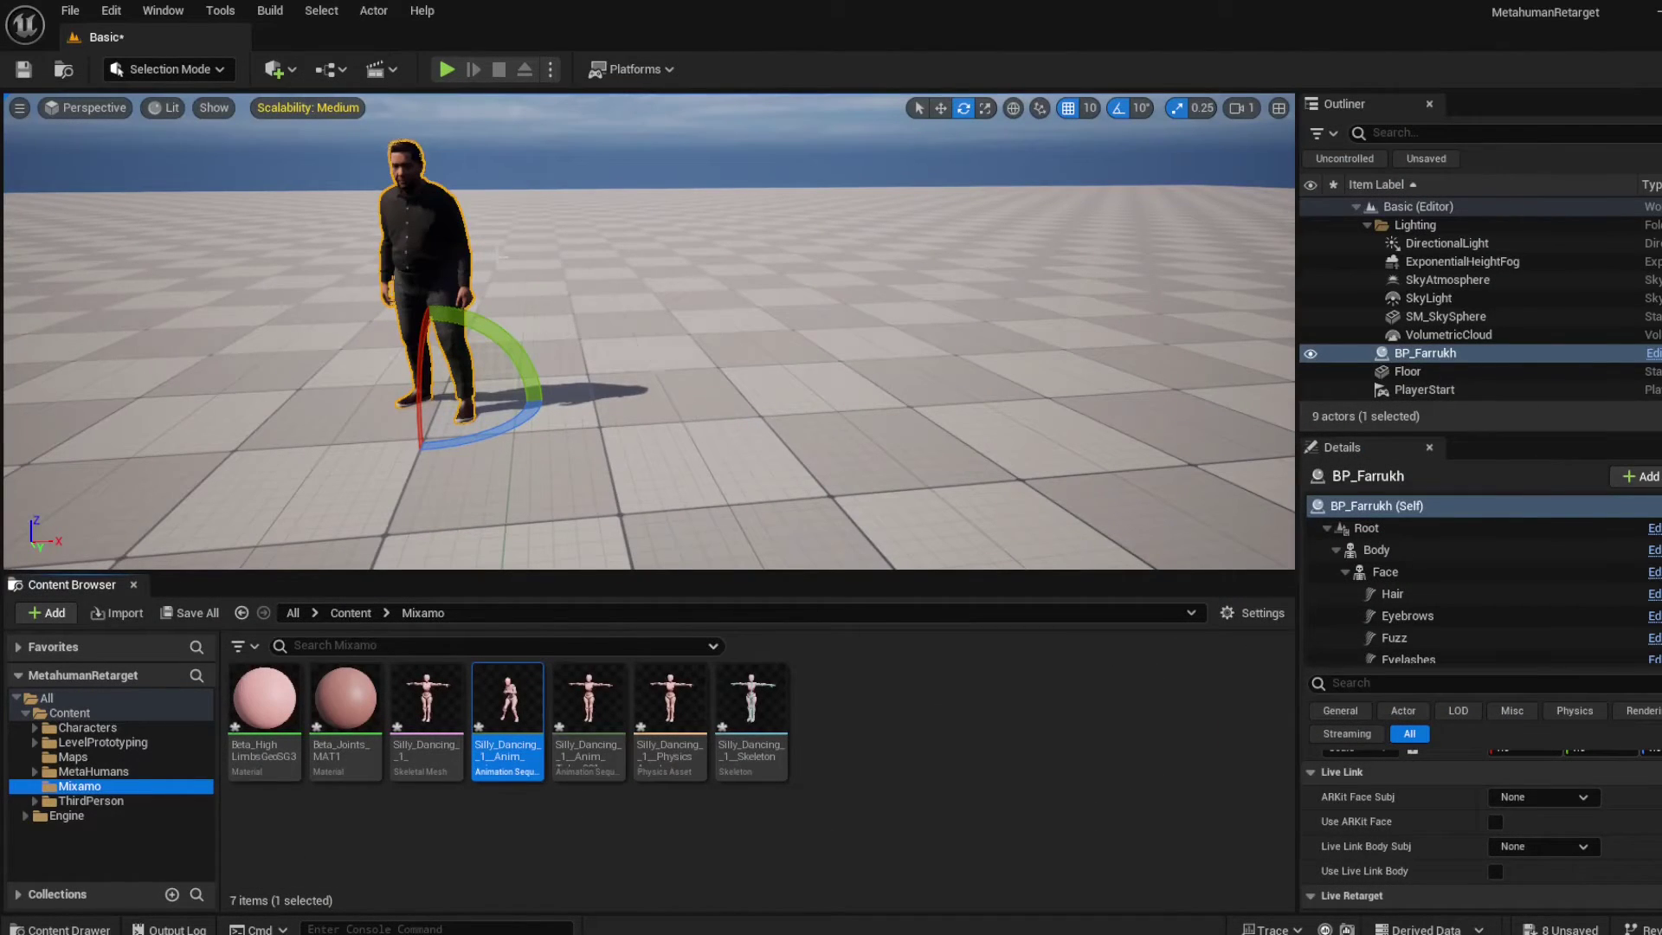
click(961, 736)
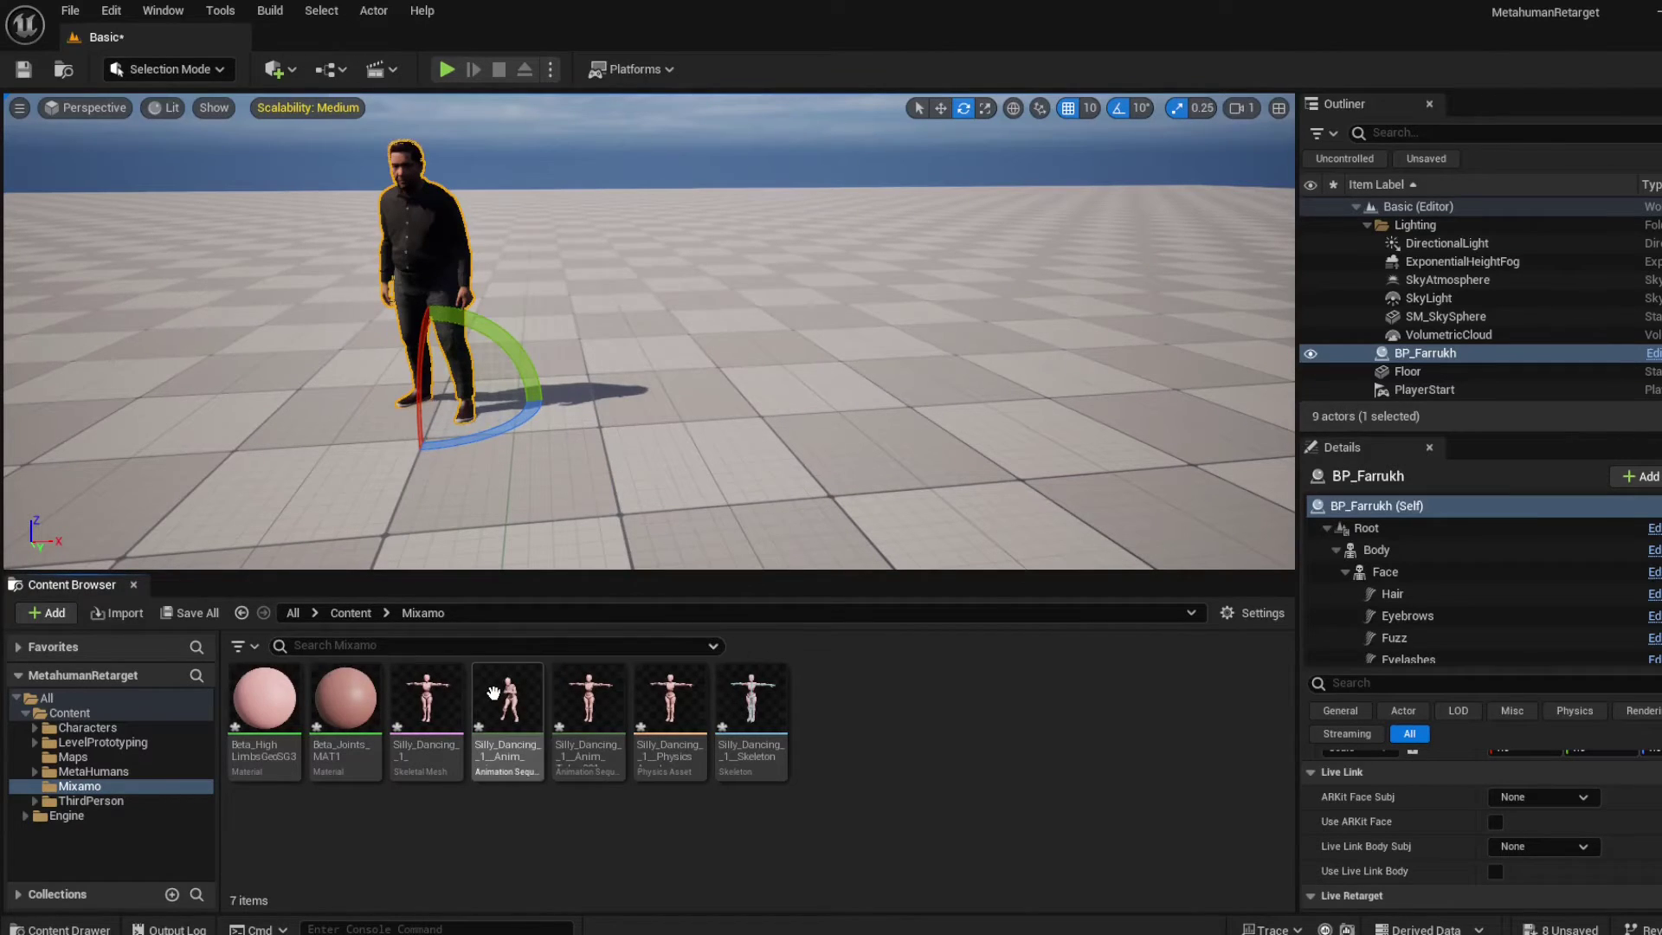
mouse_move(582, 701)
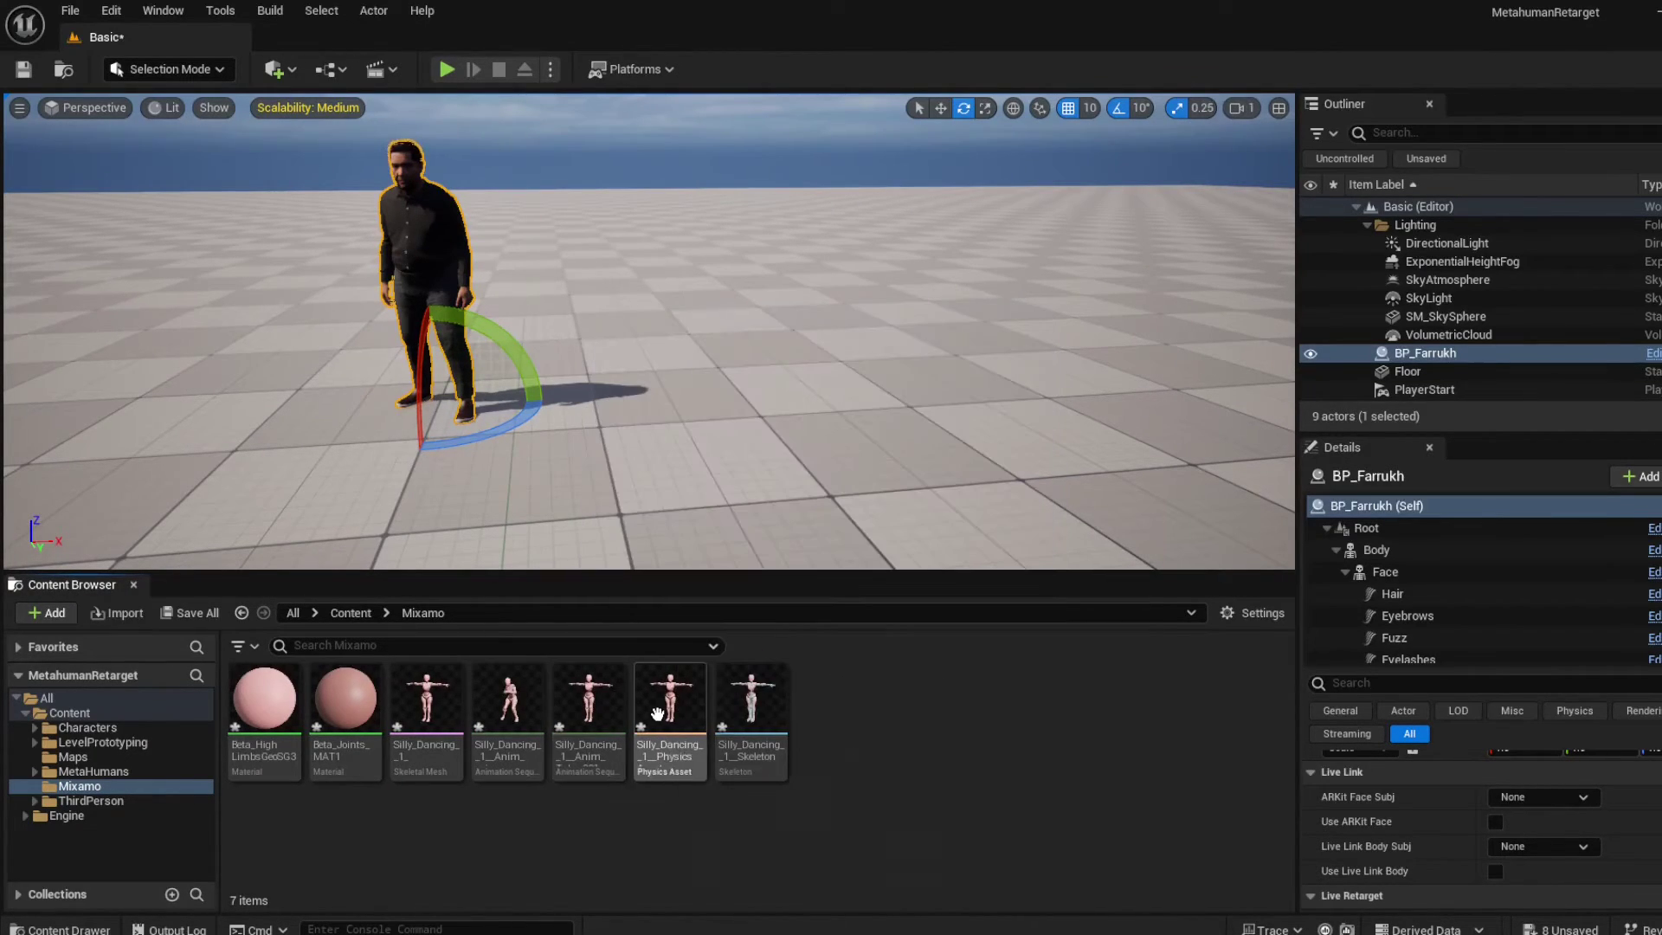
click(509, 701)
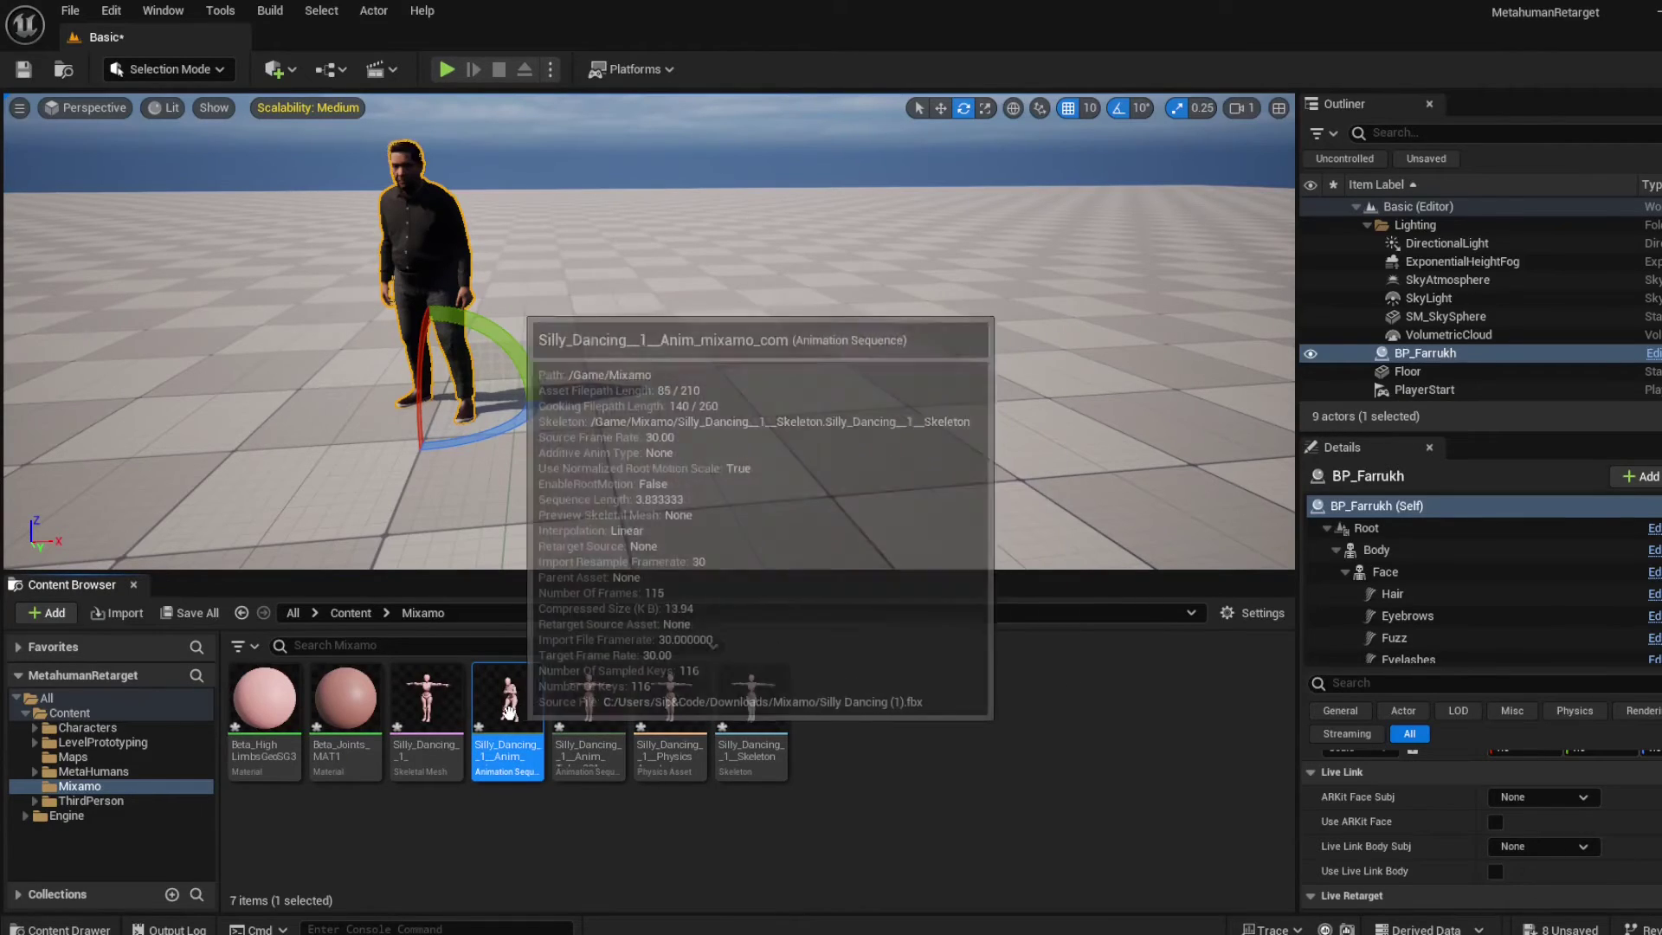
Step: Retarget the dance animation with m_srt_ovw_body as target and select mixamo_com
right_click(503, 706)
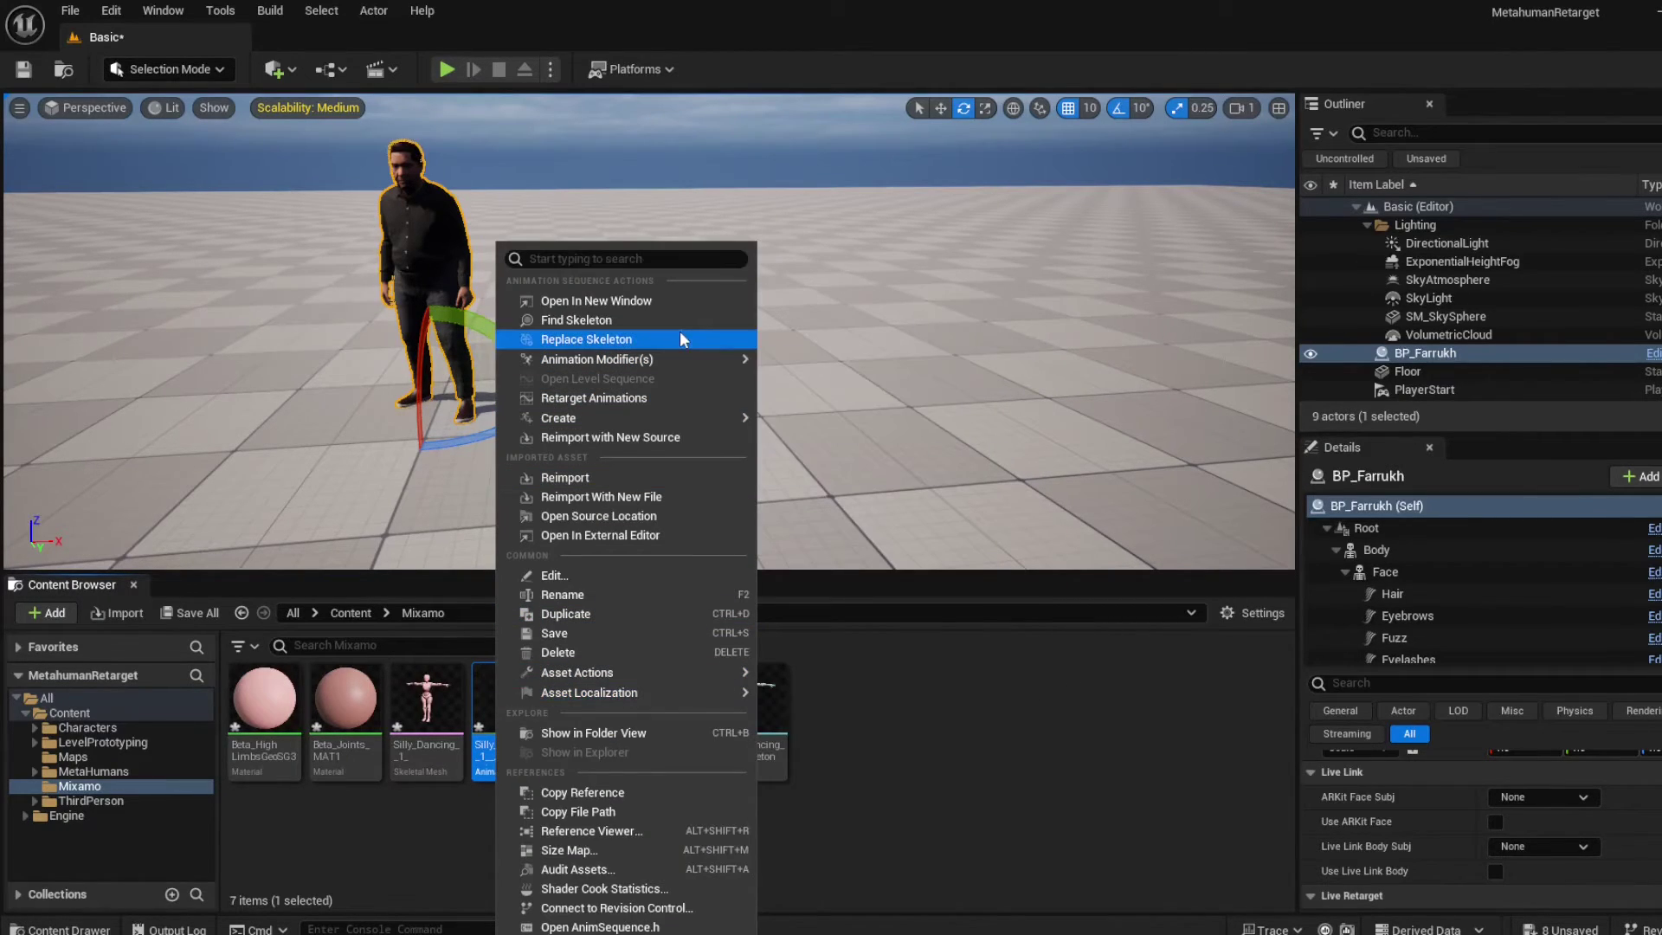
click(641, 401)
click(1326, 275)
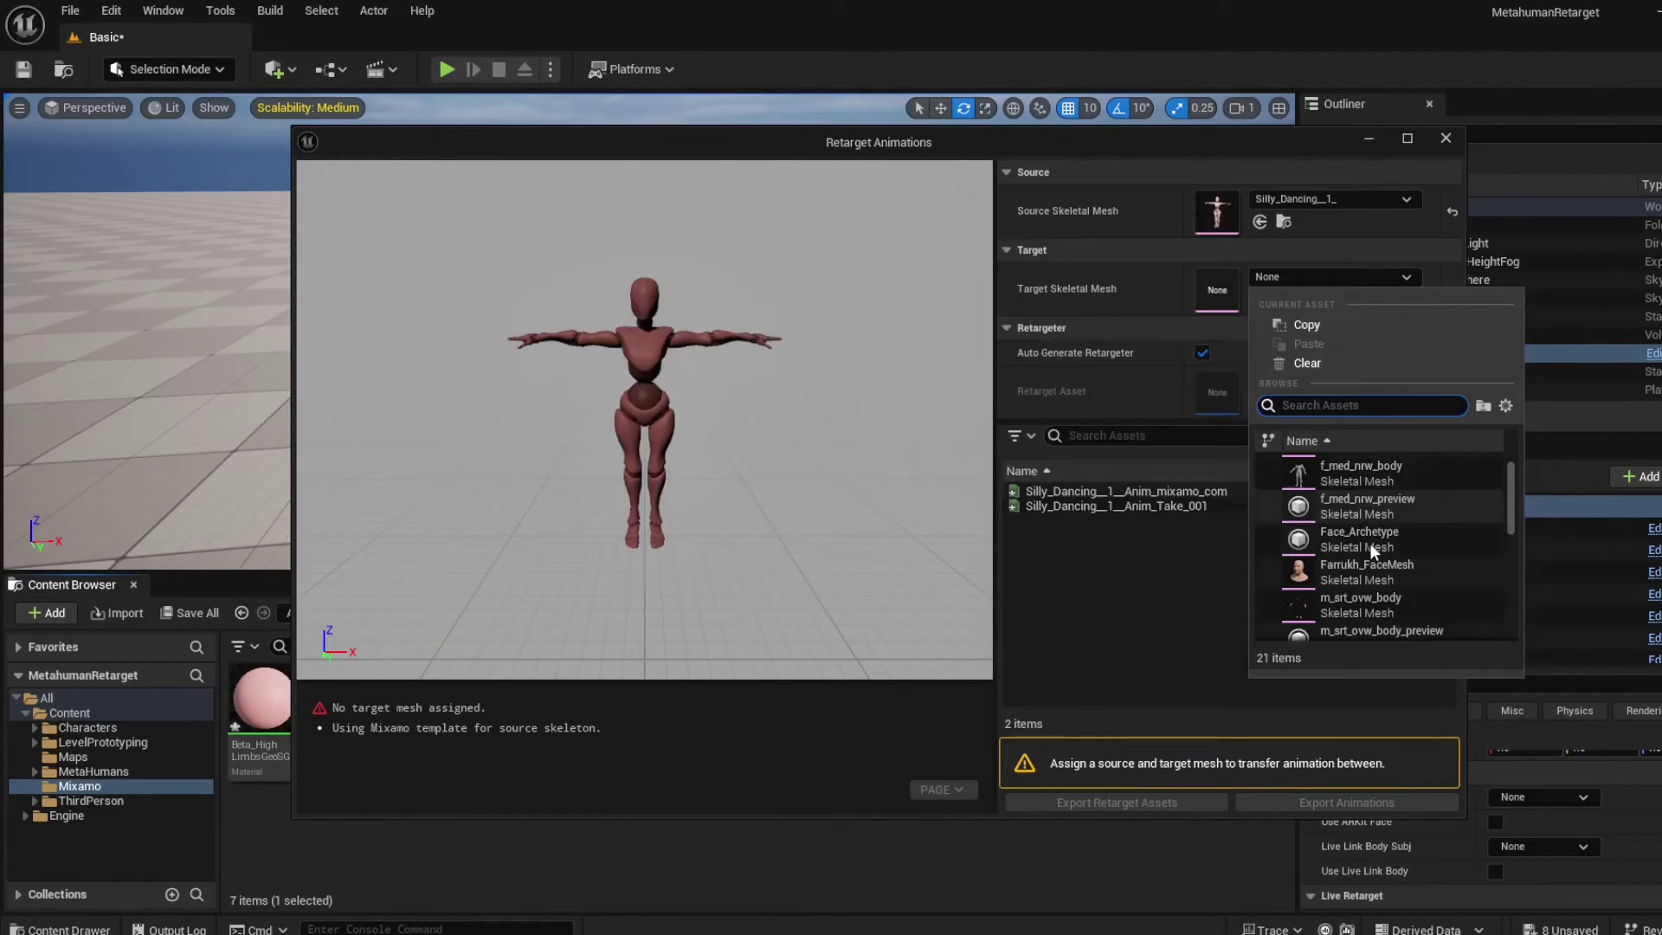
click(1389, 603)
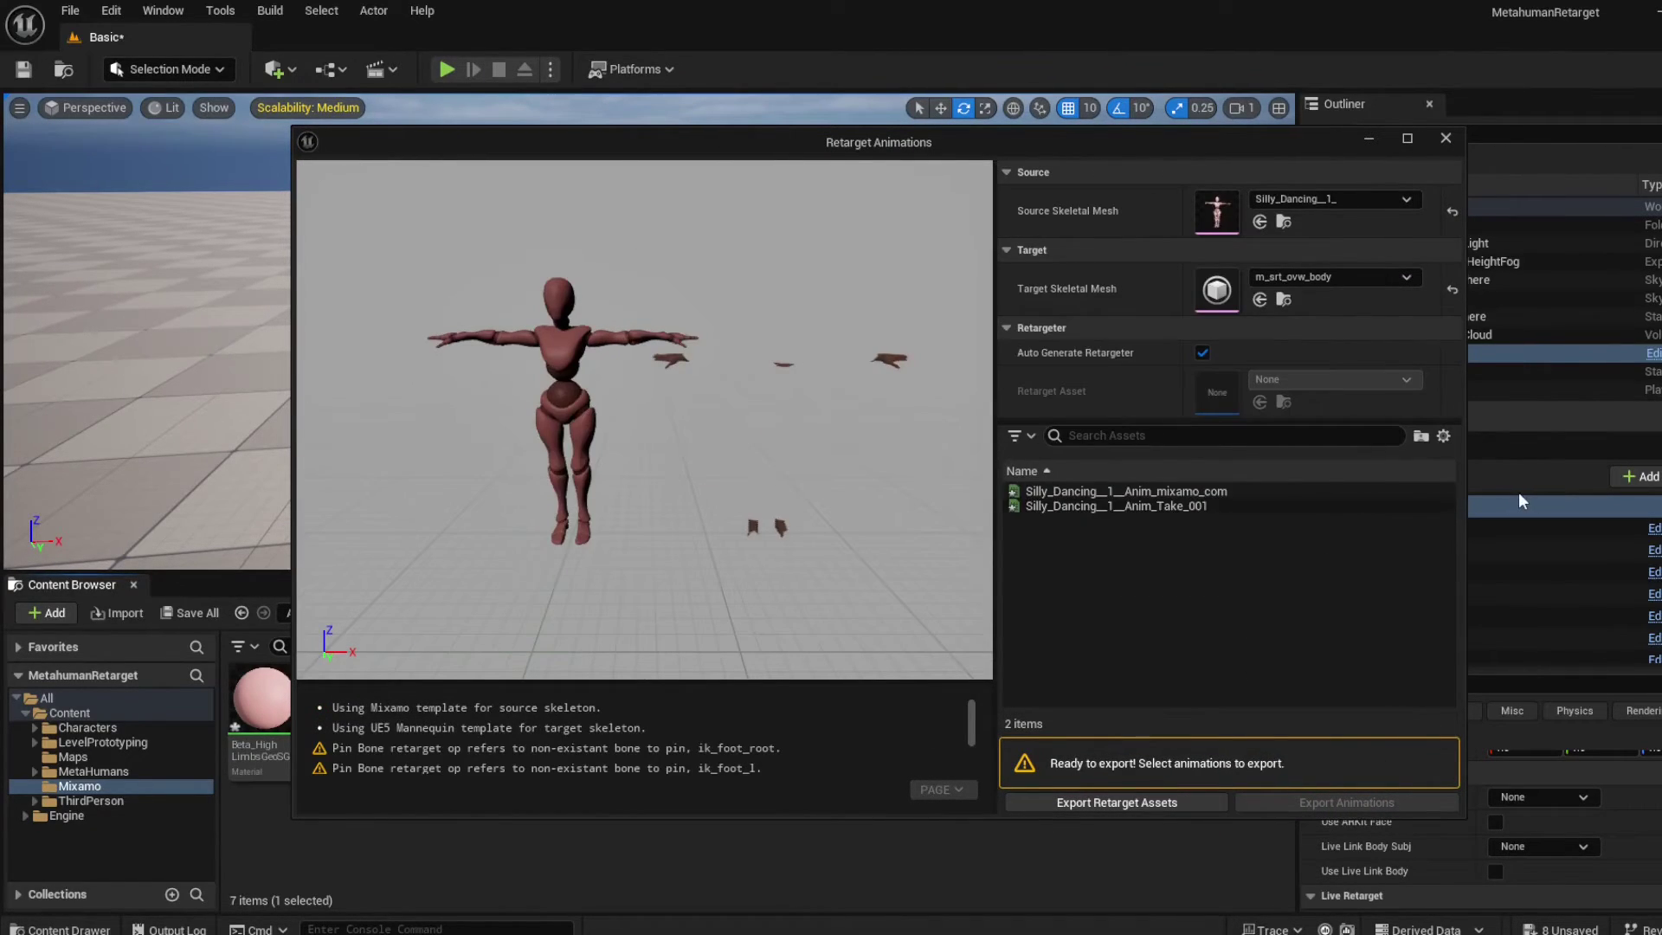
click(1129, 492)
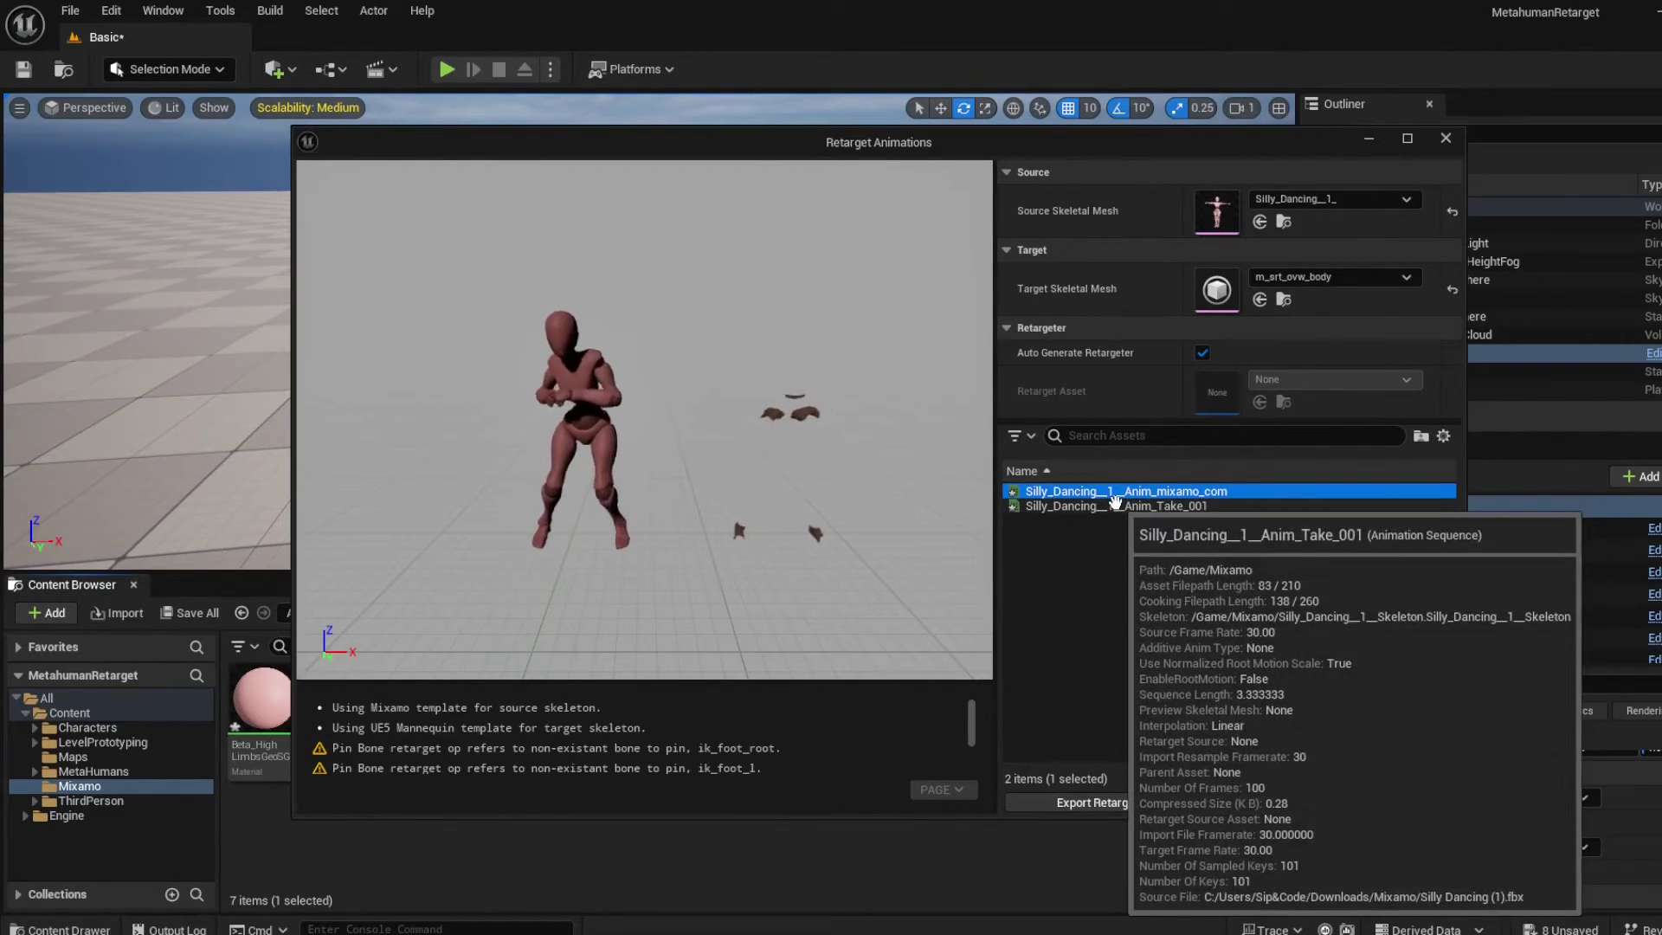
Step: Export the retargeted dance into MetaHumans/Farrukh/Animations and confirm the batch export
click(1336, 805)
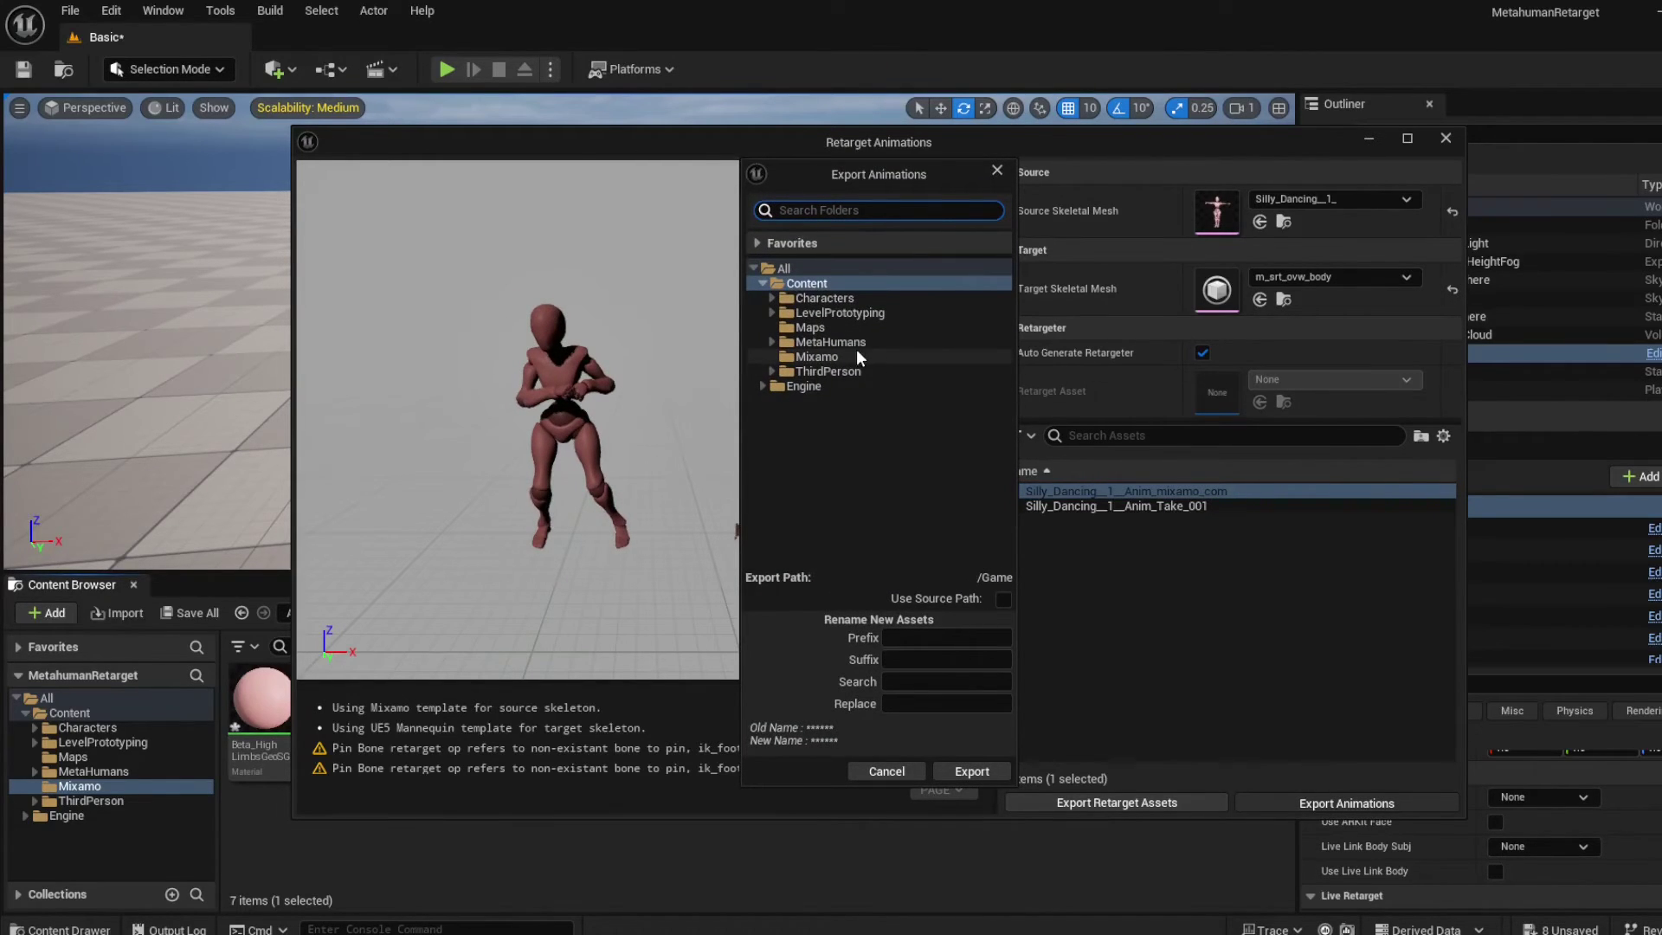
click(772, 342)
click(782, 370)
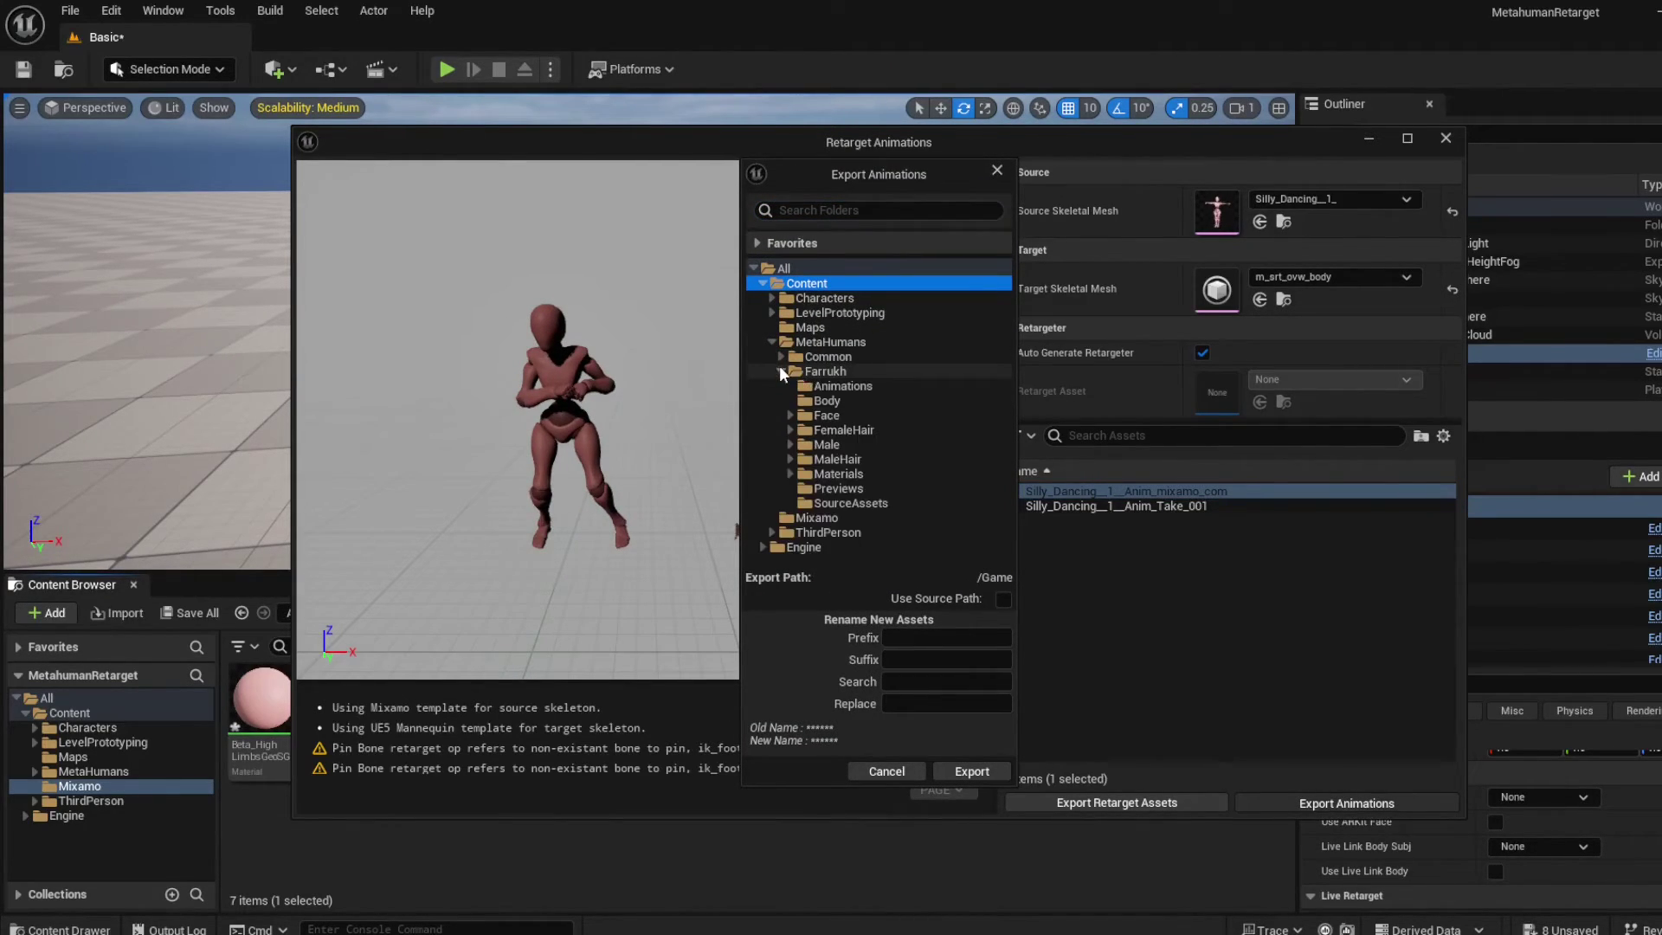
click(841, 387)
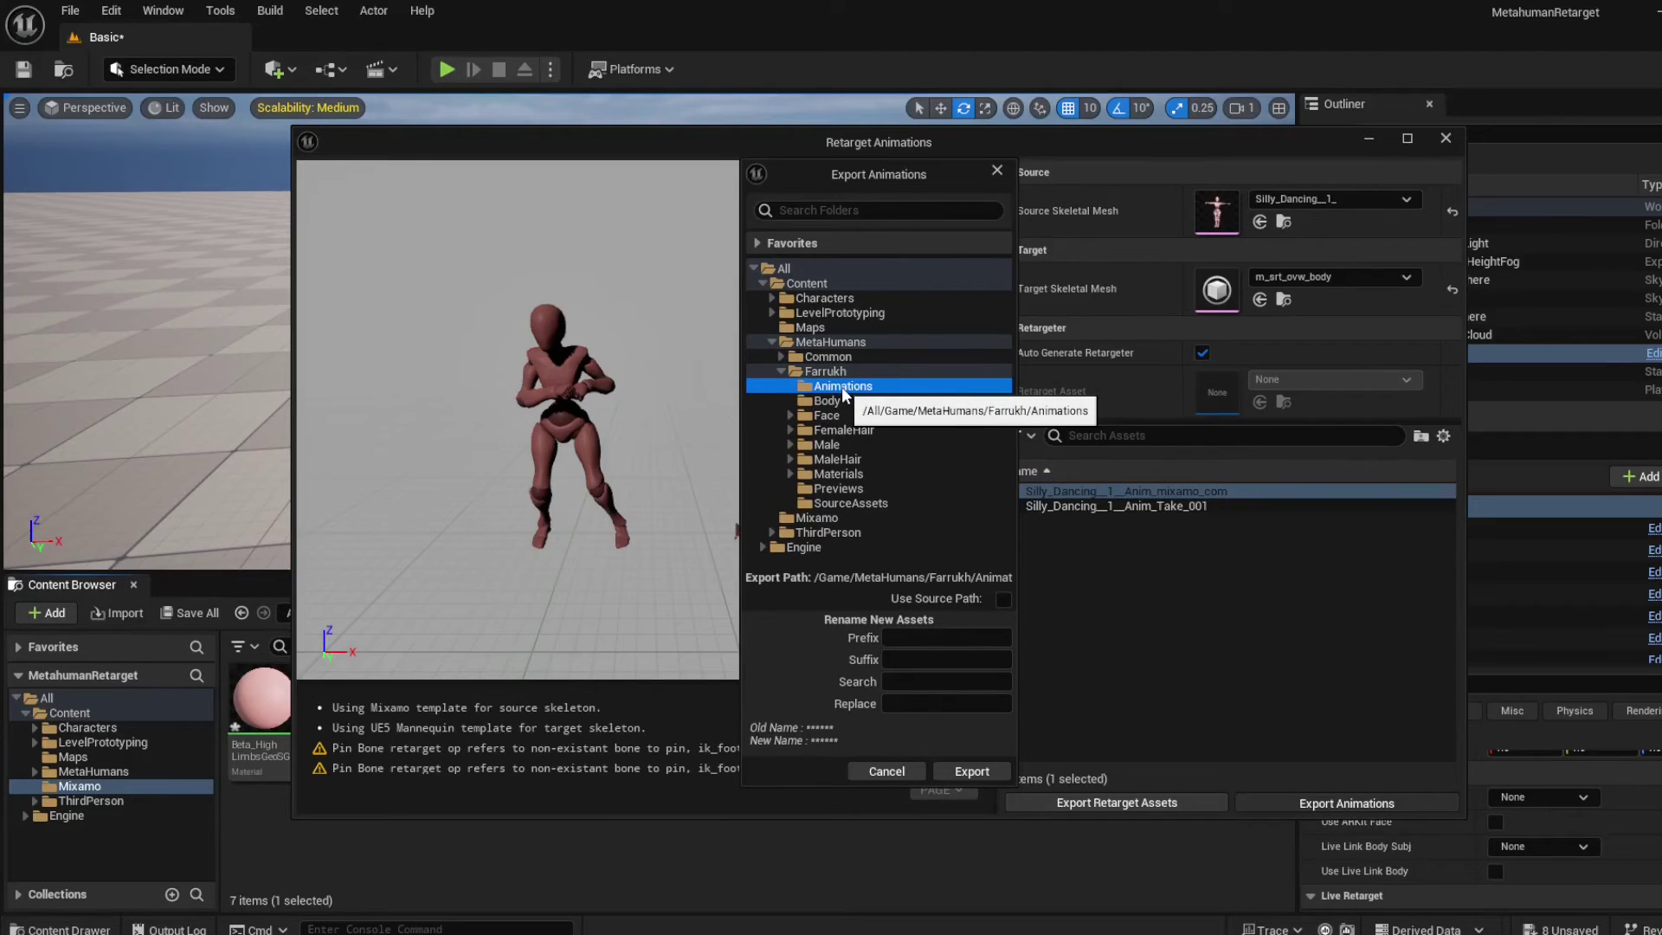
click(968, 772)
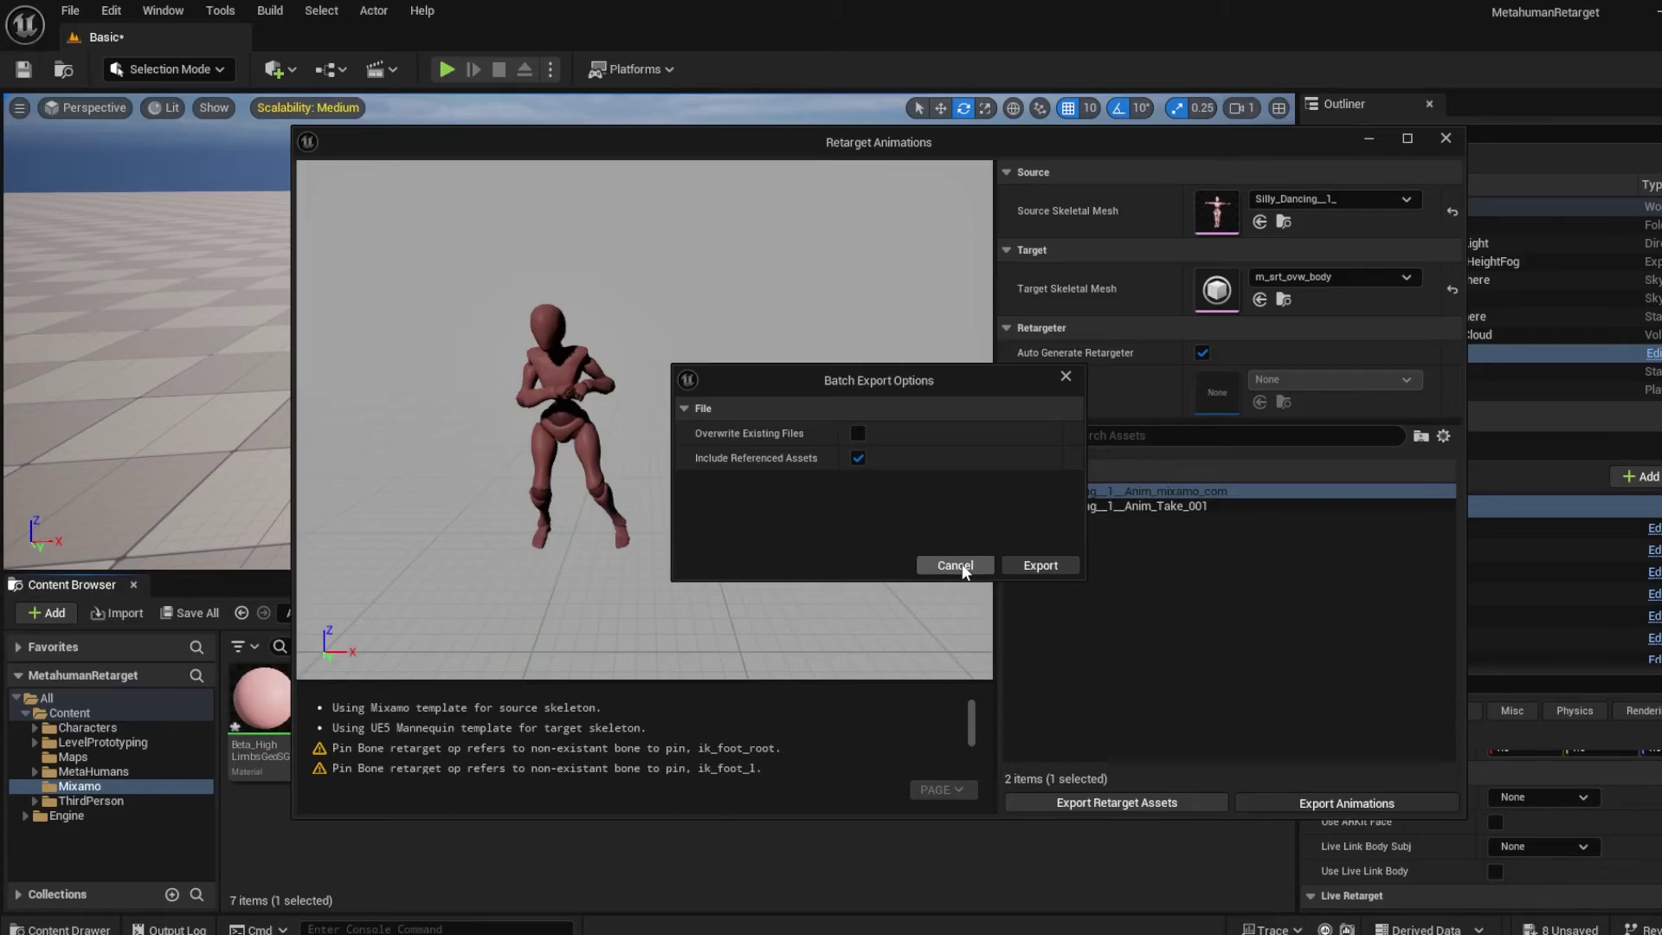
click(1031, 563)
Step: Assign the retargeted Silly_Dancing animation to the Body component's Anim to Play slot
click(834, 764)
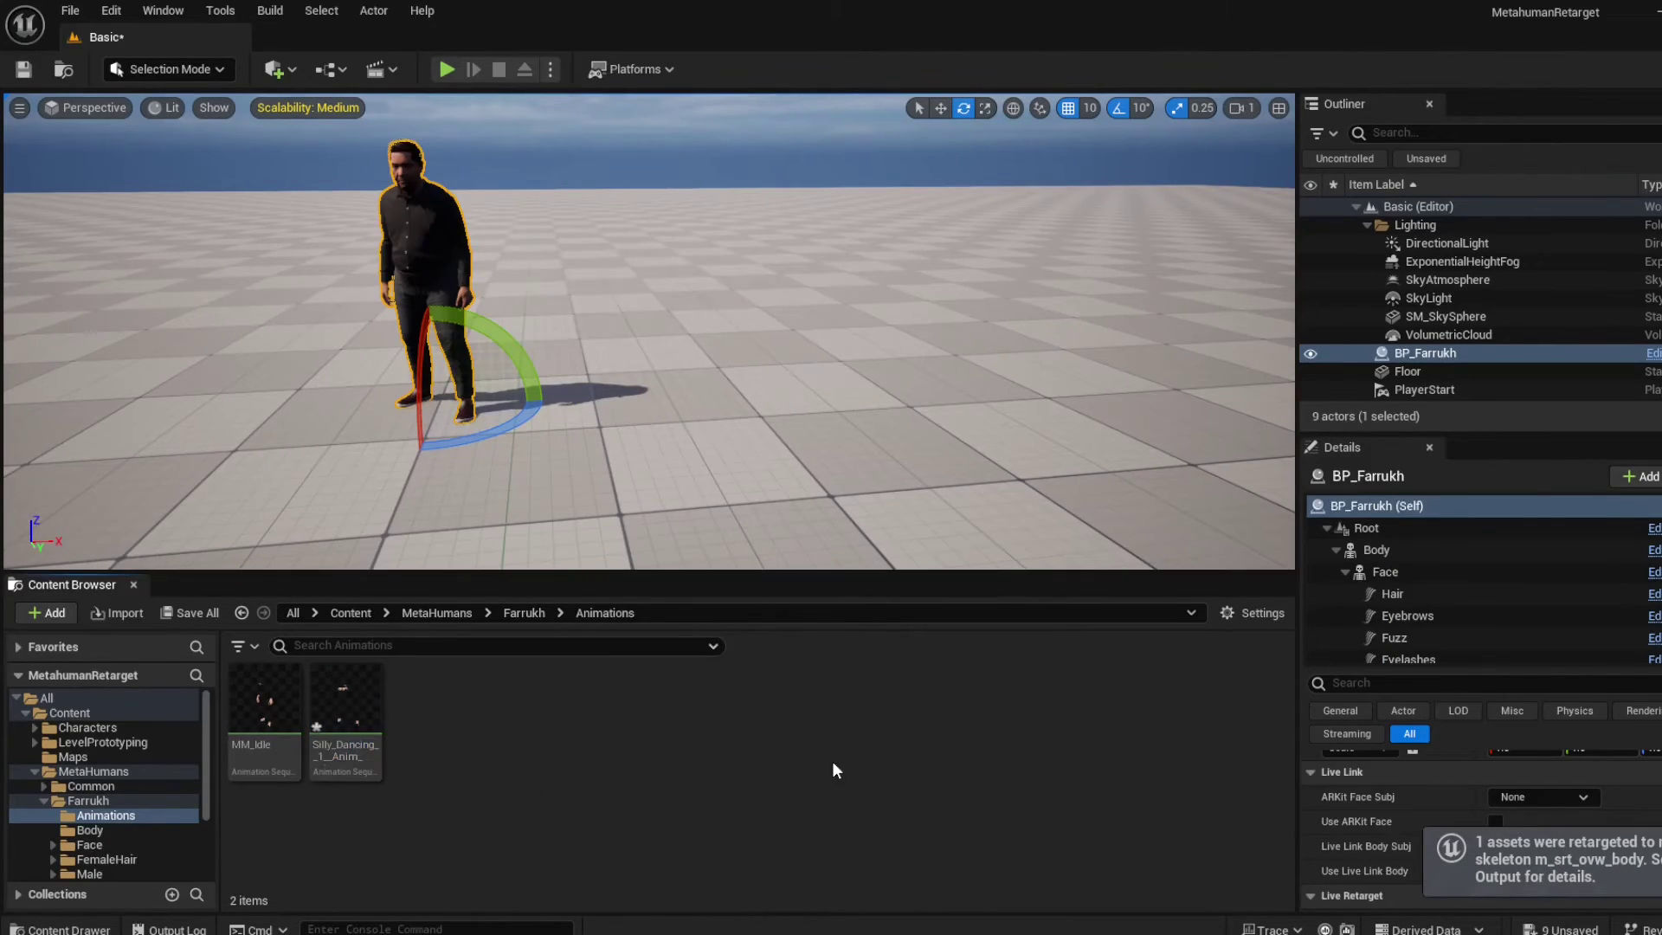
click(324, 741)
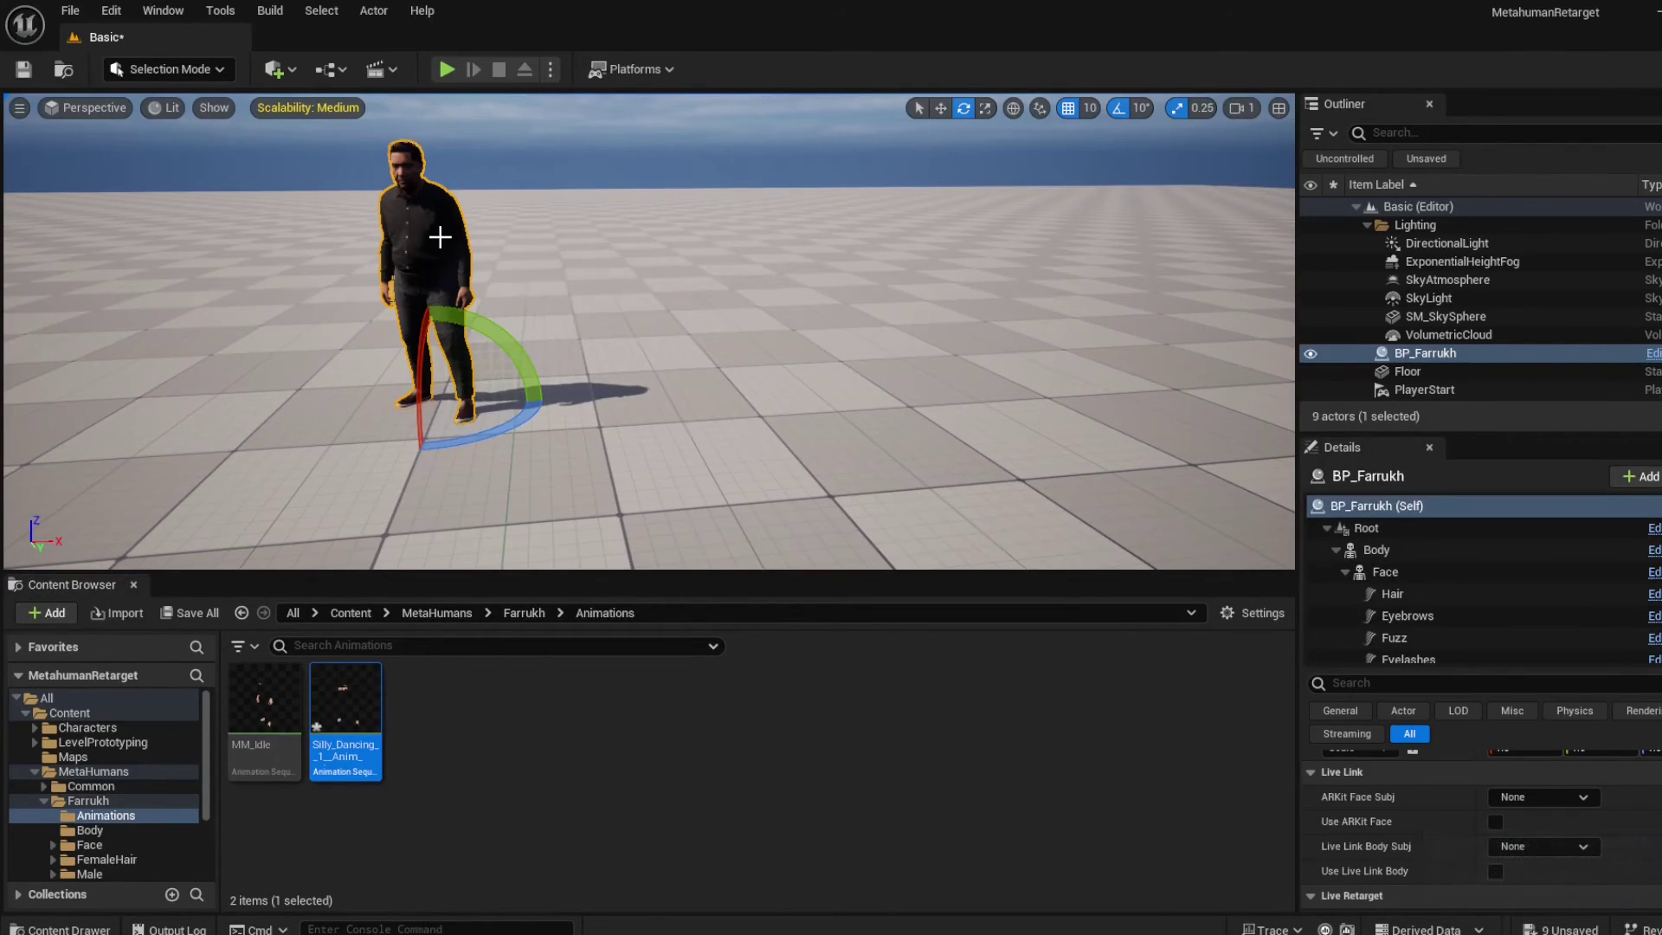
click(1377, 550)
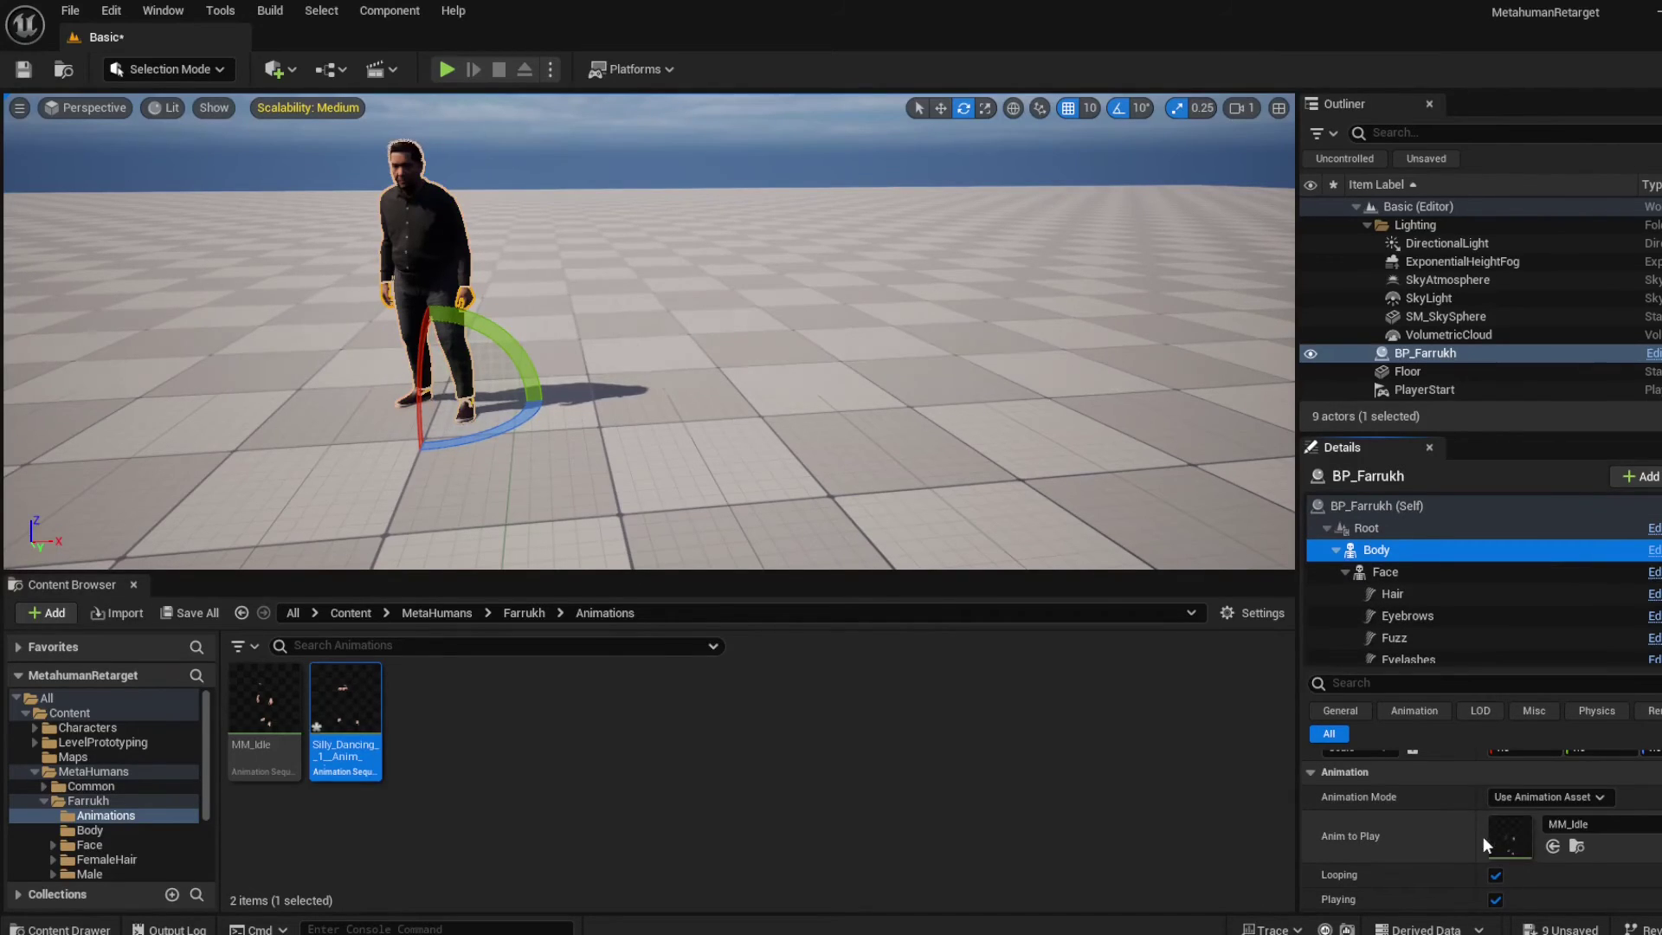
drag(343, 720, 1529, 829)
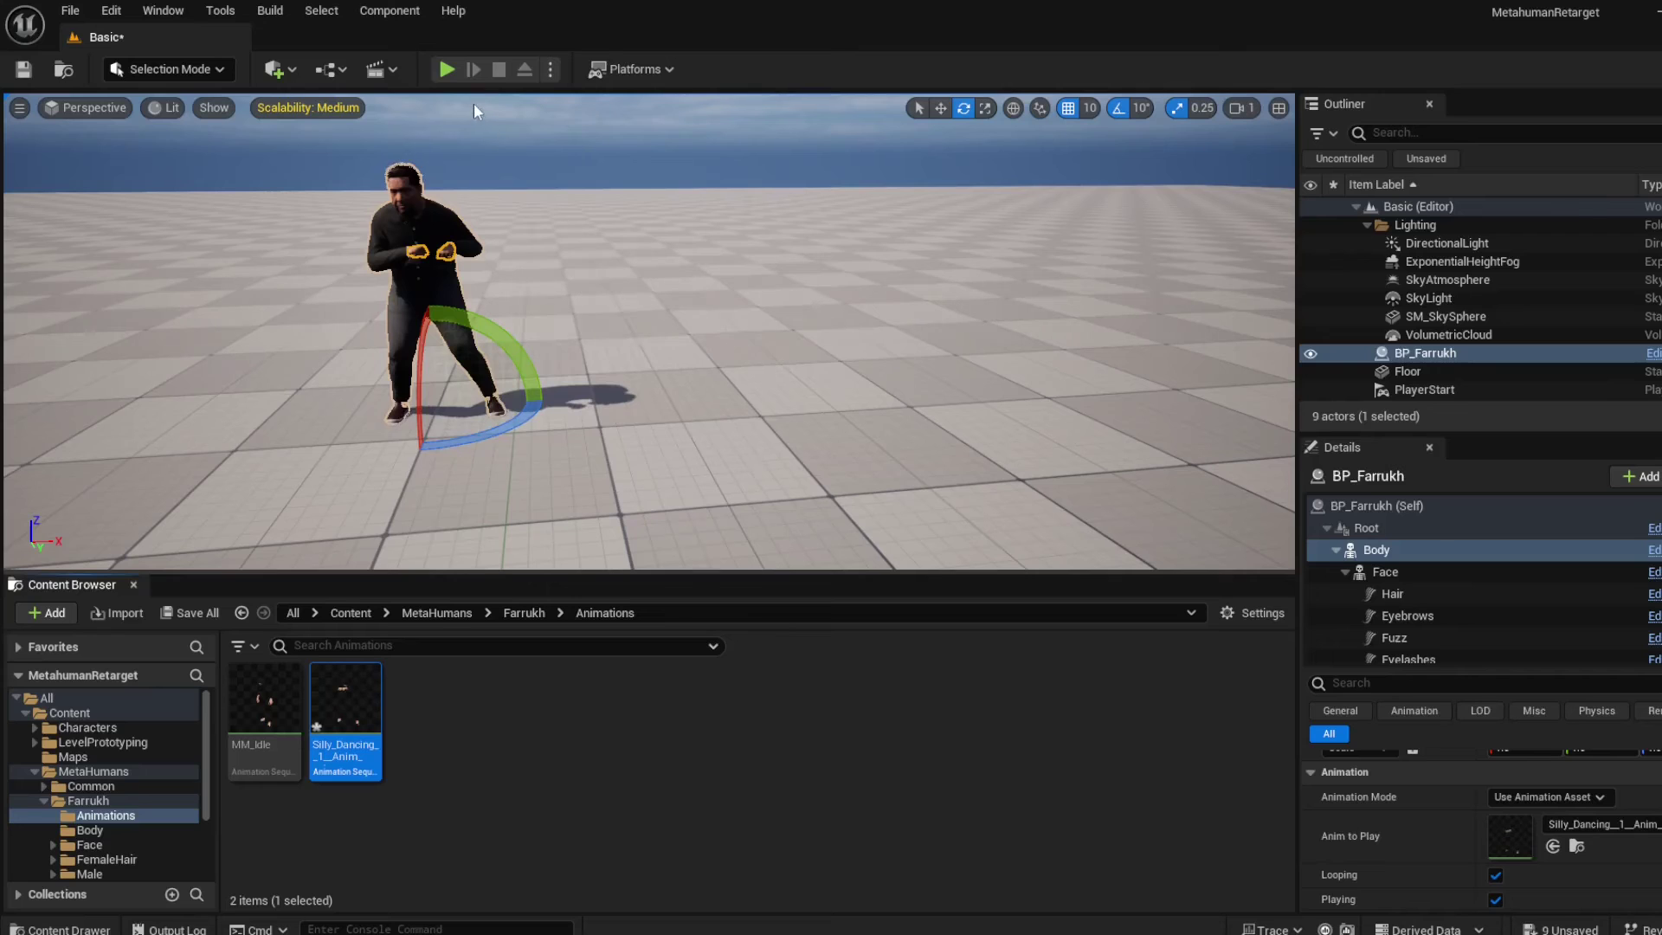
Step: Start Play mode and move the camera forward toward the dancing Farrukh
click(440, 68)
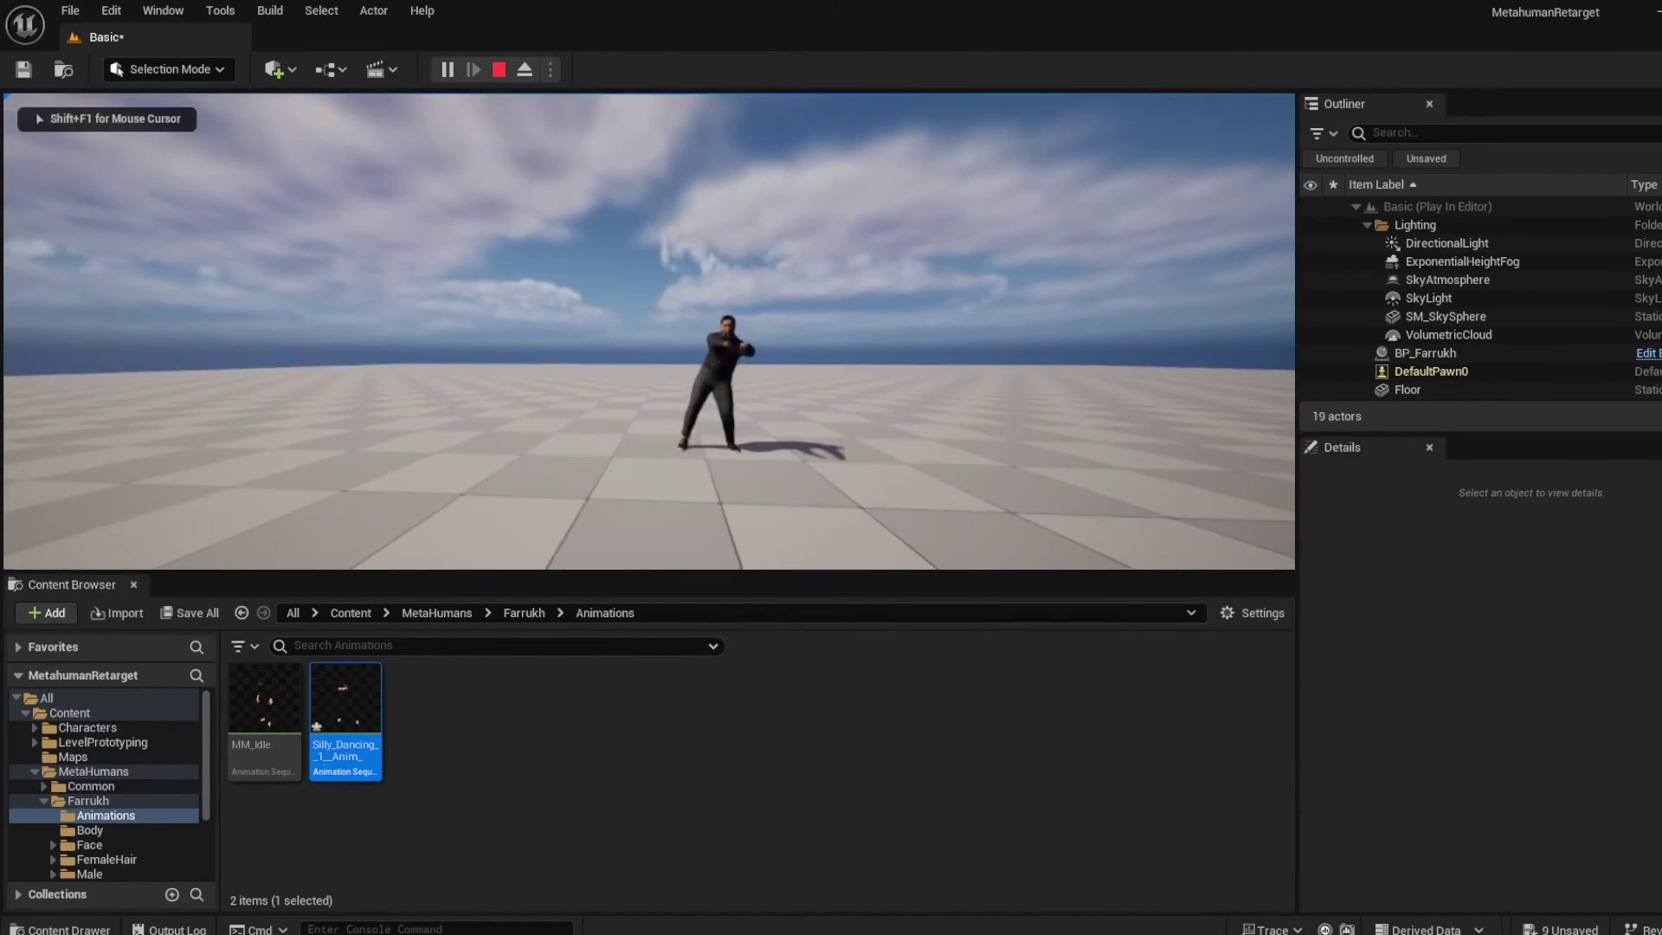
key(w)
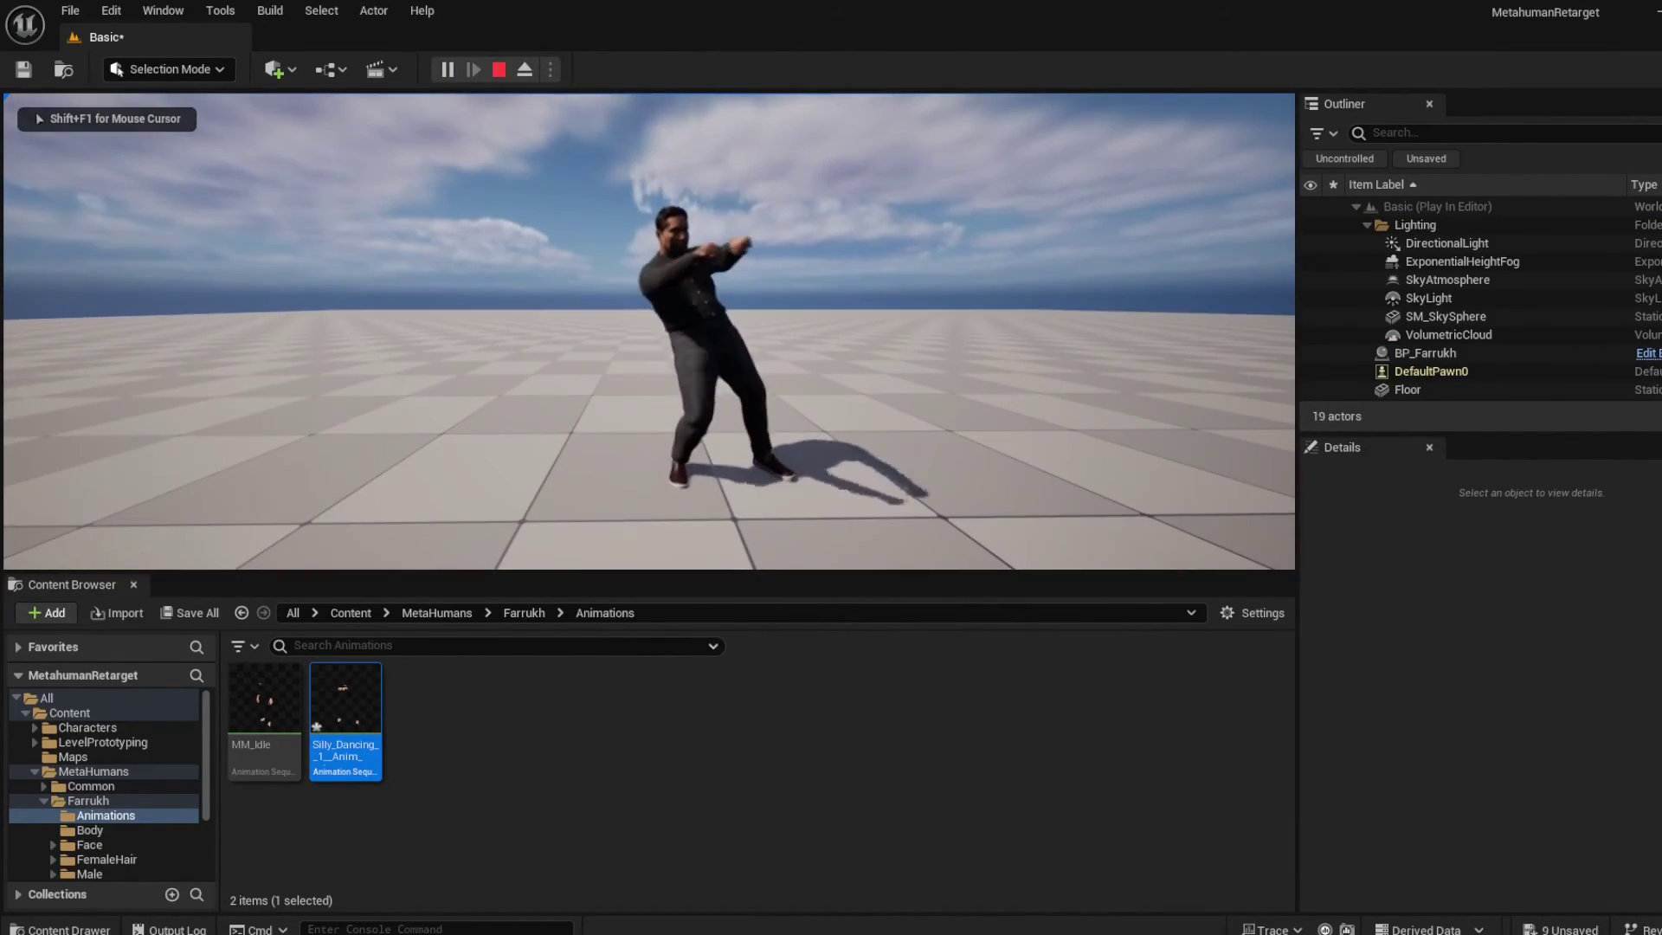